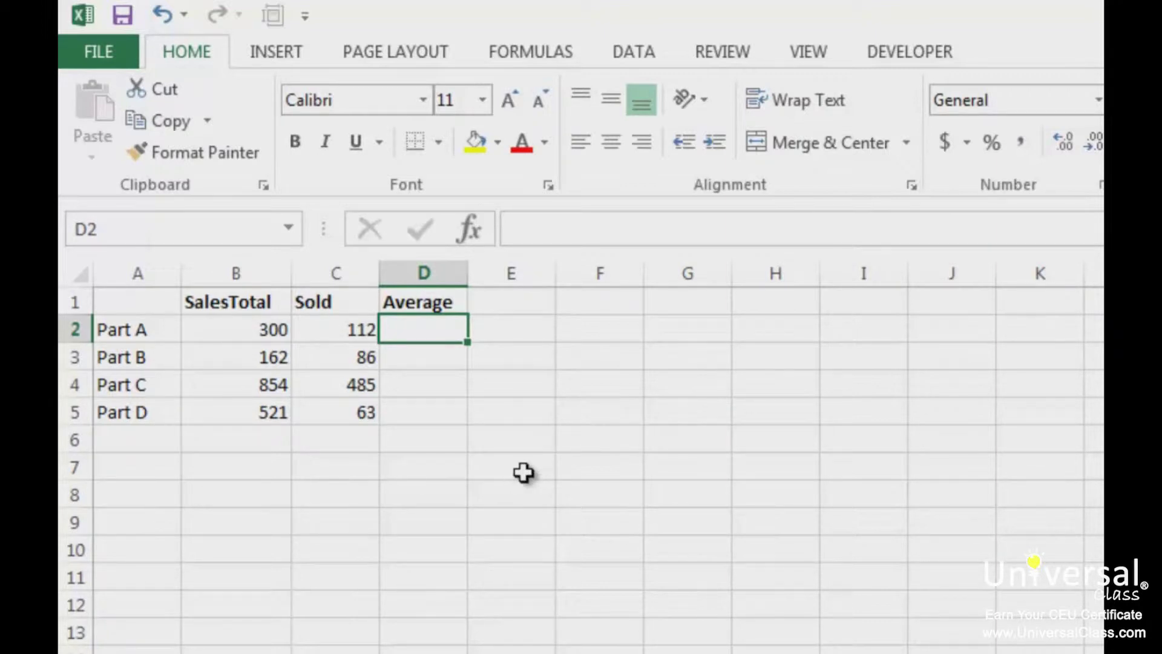
# Enter =B2/C2 as Part A's average in D2 and fill the formula down to D5
pyautogui.write('=')
pyautogui.click(248, 330)
pyautogui.write('/')
pyautogui.click(360, 333)
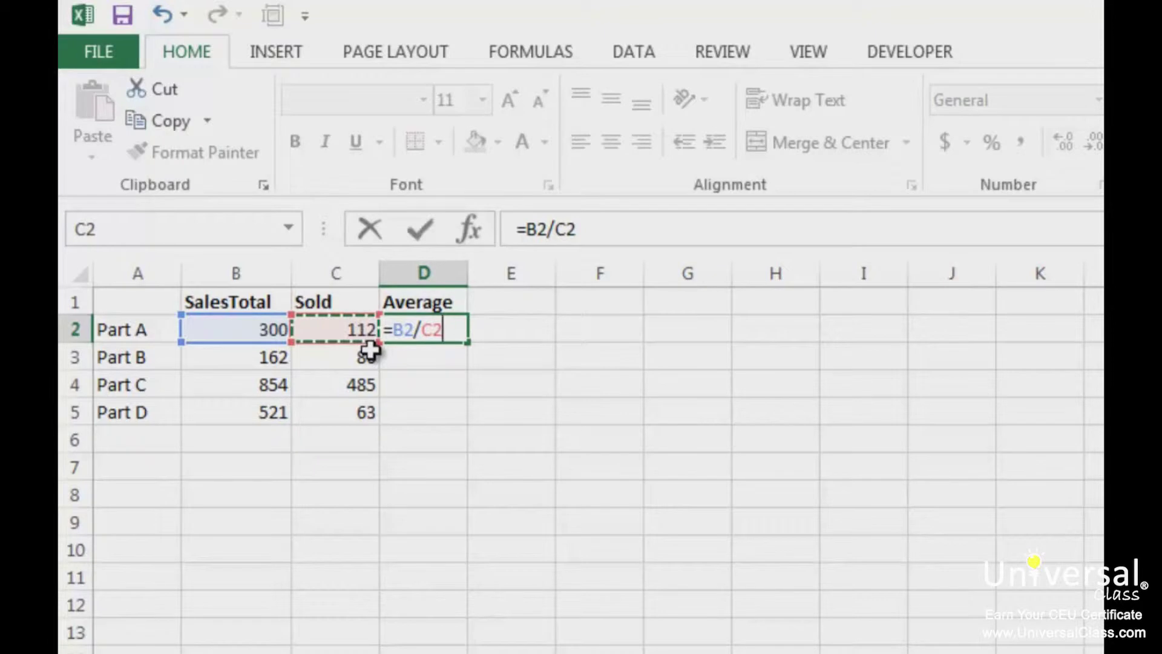
pyautogui.press('Return')
pyautogui.press('Up')
pyautogui.moveTo(468, 362); pyautogui.dragTo(460, 422)
pyautogui.click(444, 462)
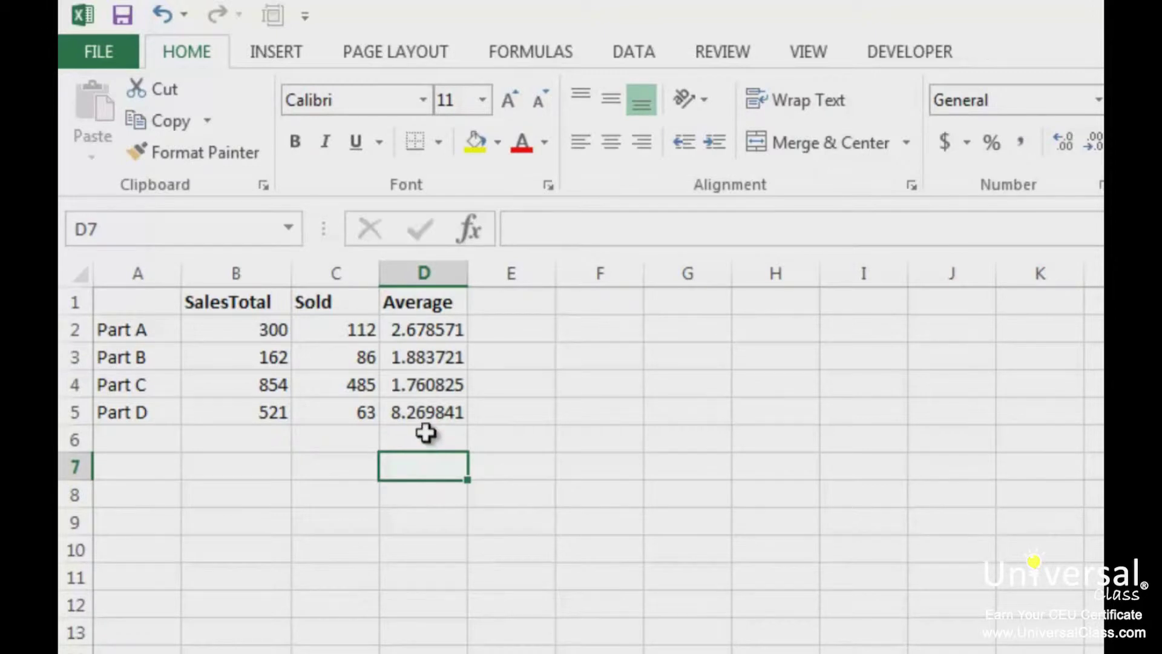
# Clear Part B's Sold value in C3 and delete Part A's average formula in D2
pyautogui.click(347, 359)
pyautogui.press('Delete')
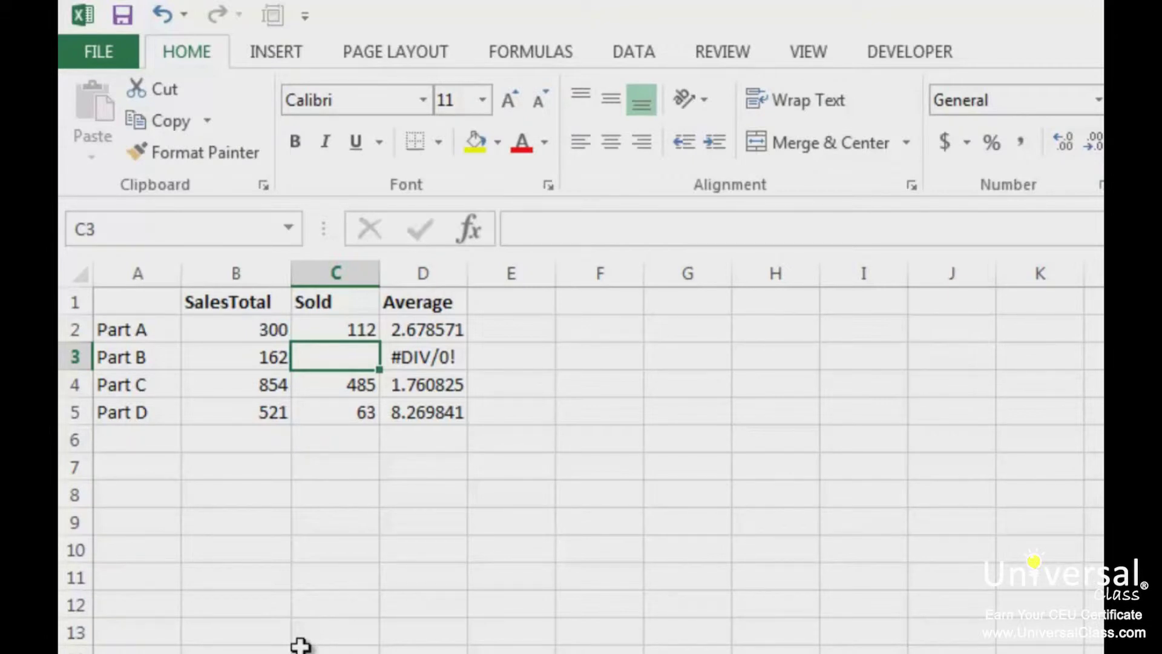
pyautogui.click(417, 321)
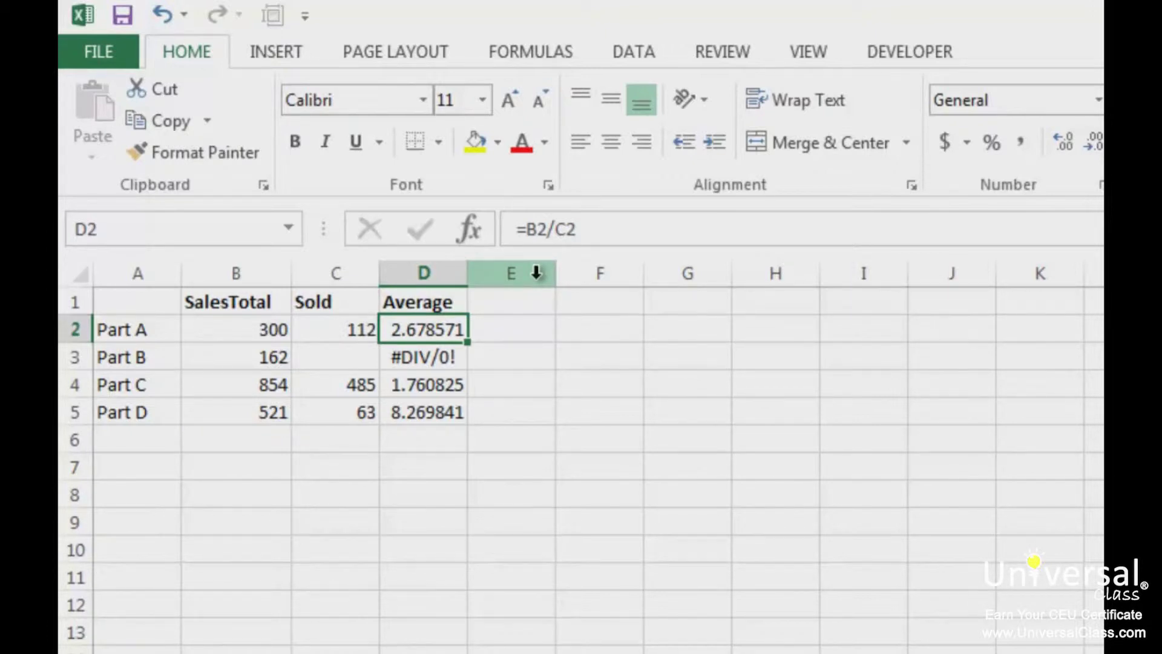
pyautogui.click(526, 228)
pyautogui.press('Escape')
pyautogui.press('Delete')
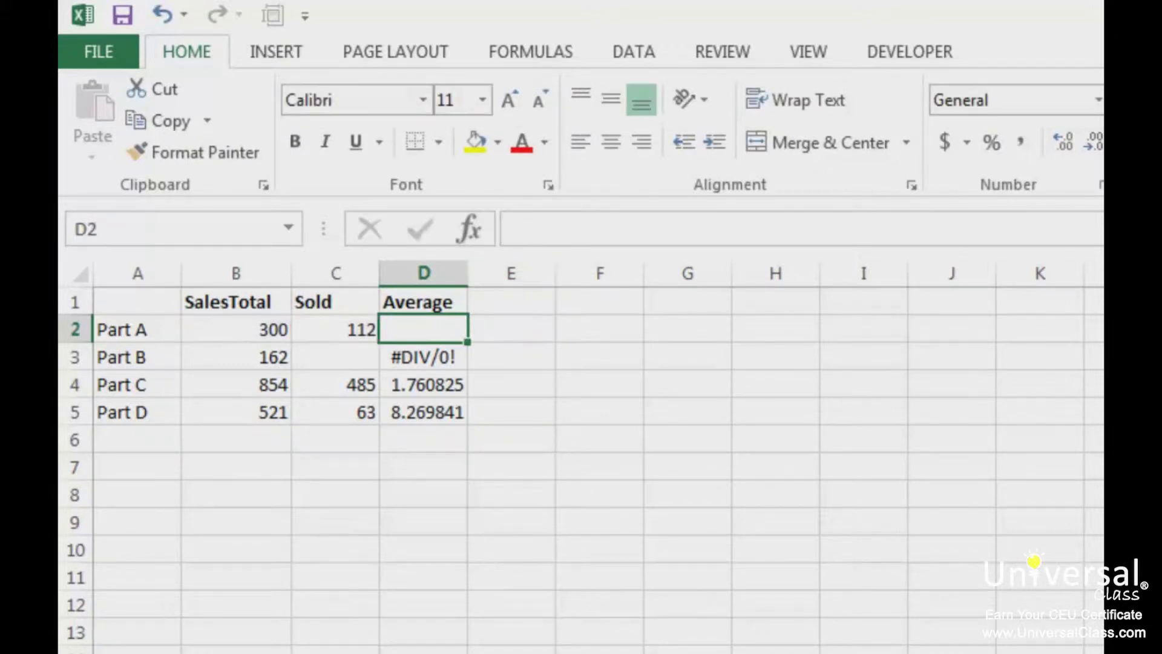
# Start an IF formula in D2 with ISERR(B2/C2) as its logical test
pyautogui.write('=if')
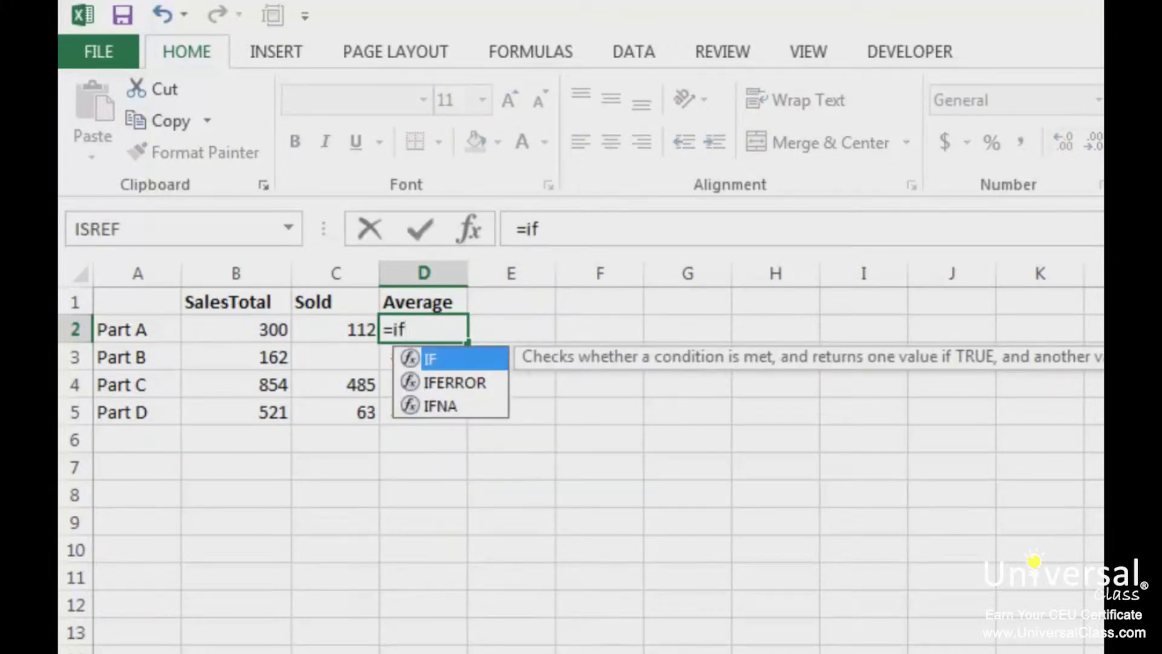
pyautogui.write('(iserr(')
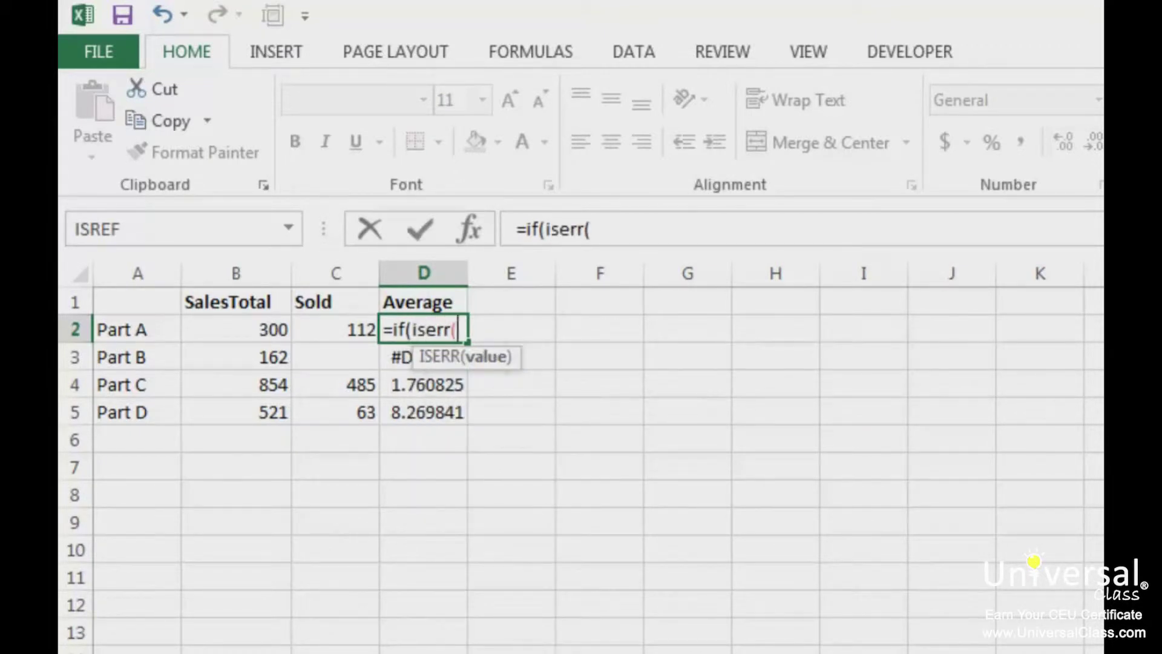
pyautogui.click(249, 327)
pyautogui.write('/')
pyautogui.click(327, 324)
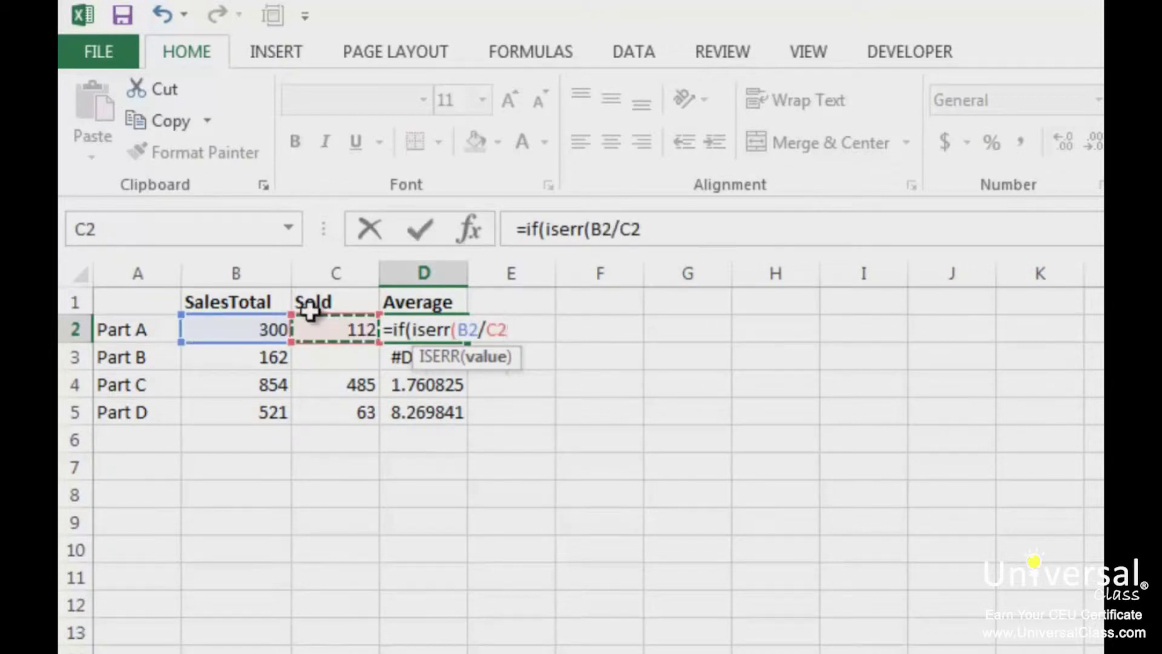
pyautogui.write(')')
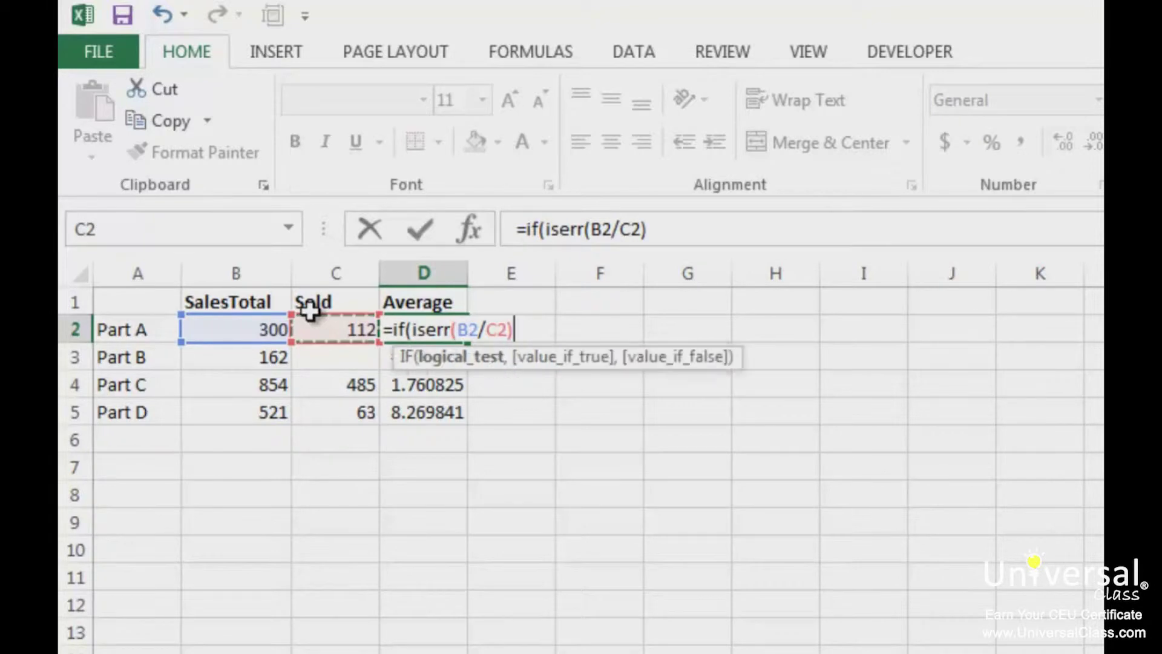
pyautogui.write(',')
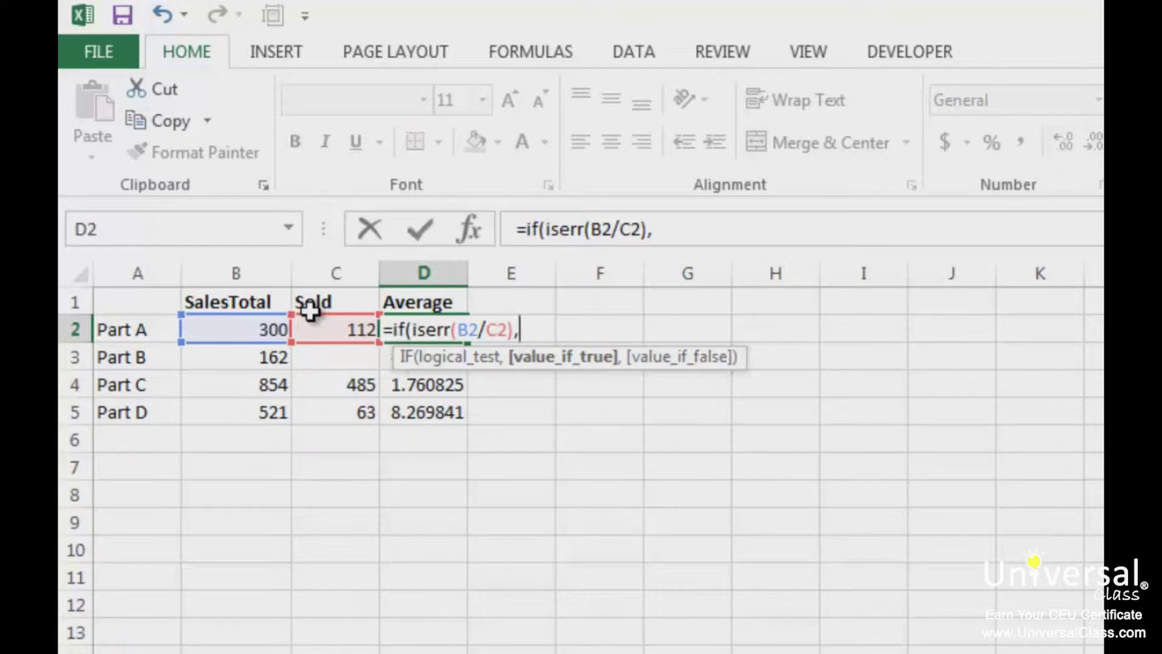
# Complete the D2 formula with "-" if true and B2/C2 if false, and fill it down to D5
pyautogui.write('"-"')
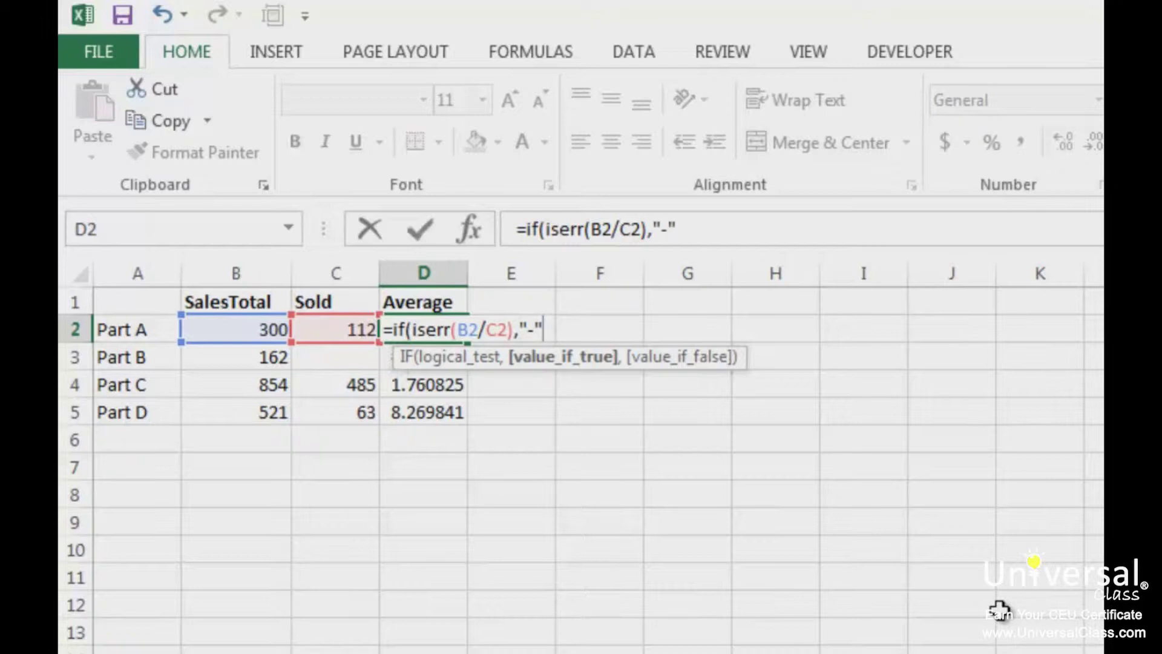
pyautogui.write(',')
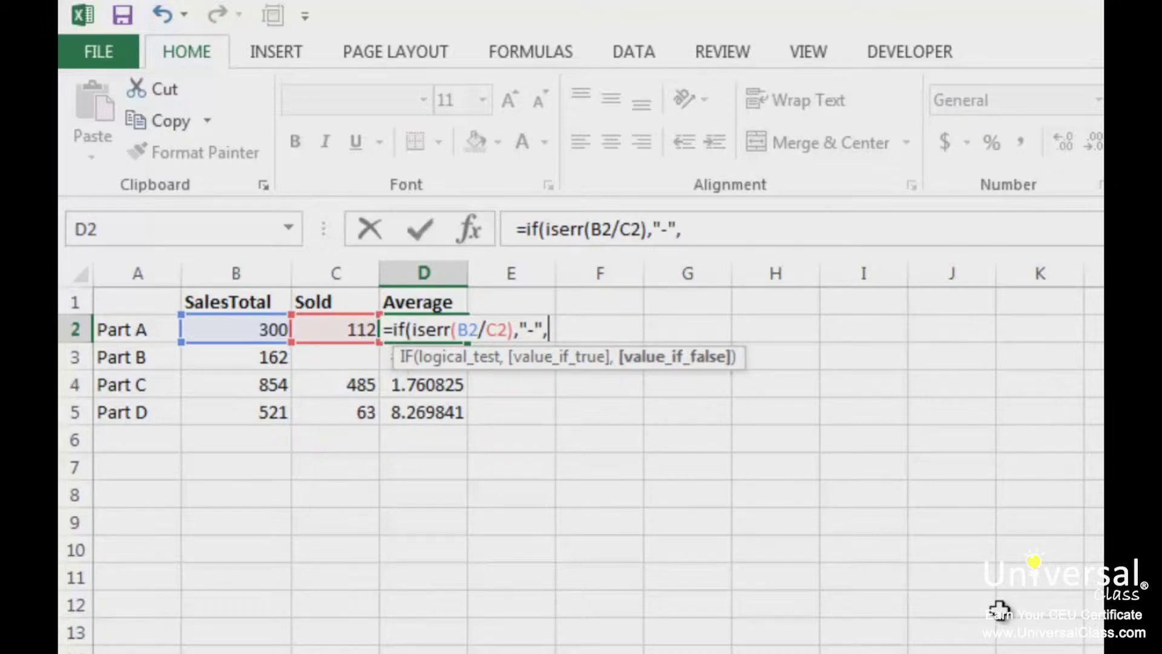
pyautogui.click(233, 322)
pyautogui.write('/')
pyautogui.click(345, 328)
pyautogui.write(')')
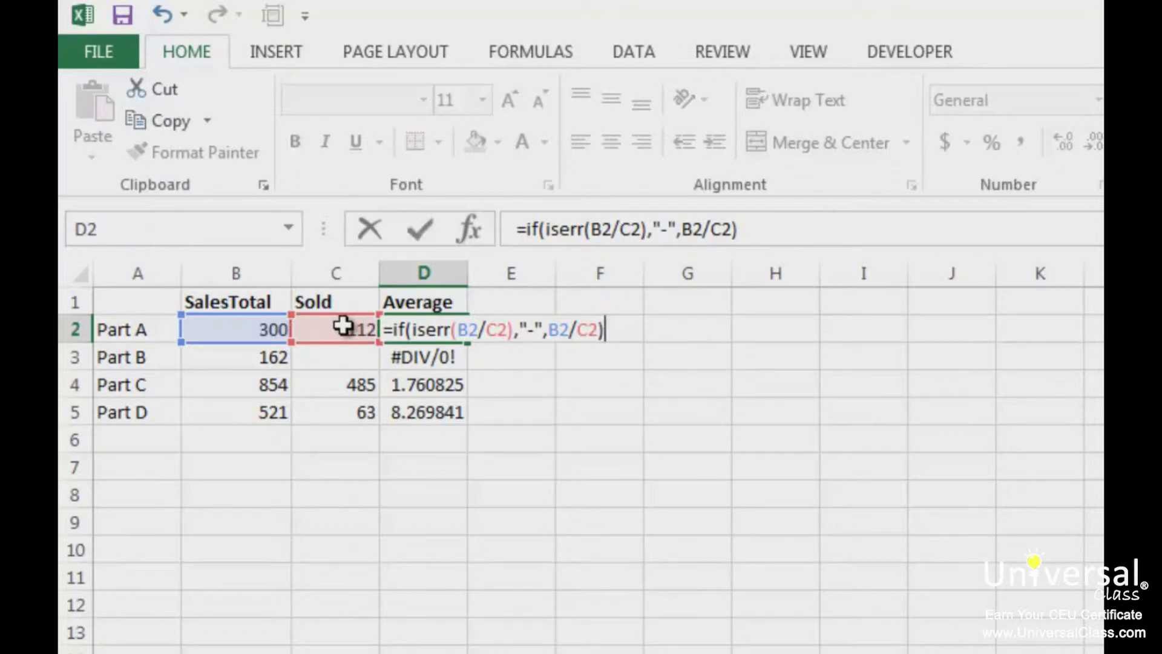
pyautogui.press('Return')
pyautogui.press('Up')
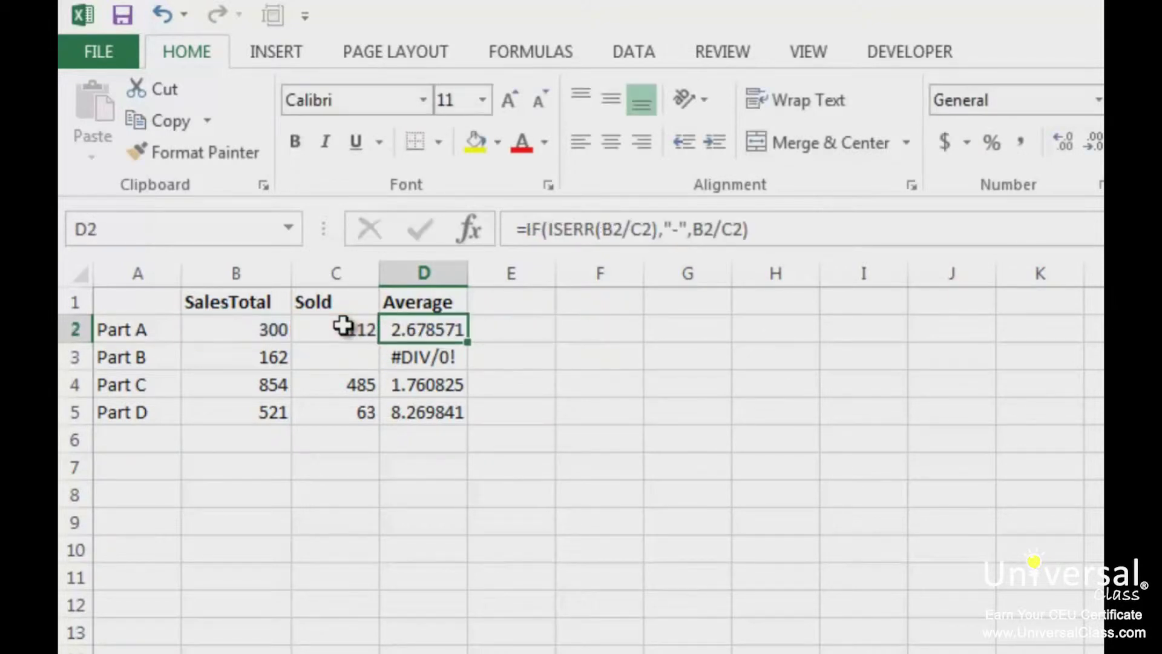
pyautogui.moveTo(467, 342); pyautogui.dragTo(454, 424)
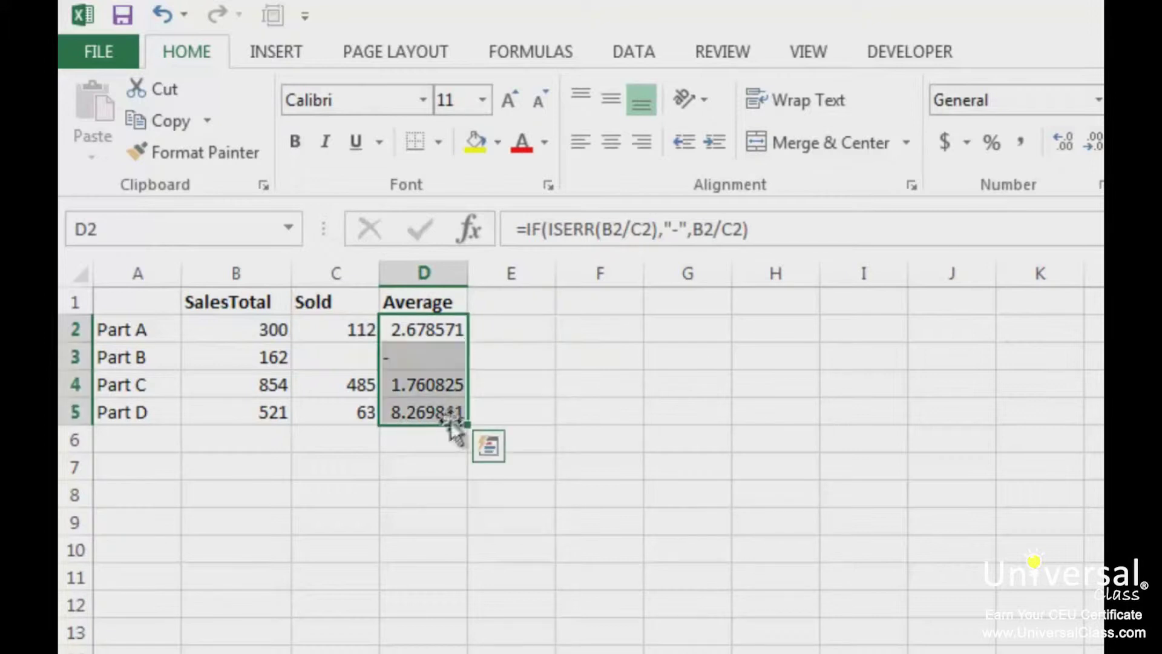
pyautogui.click(498, 520)
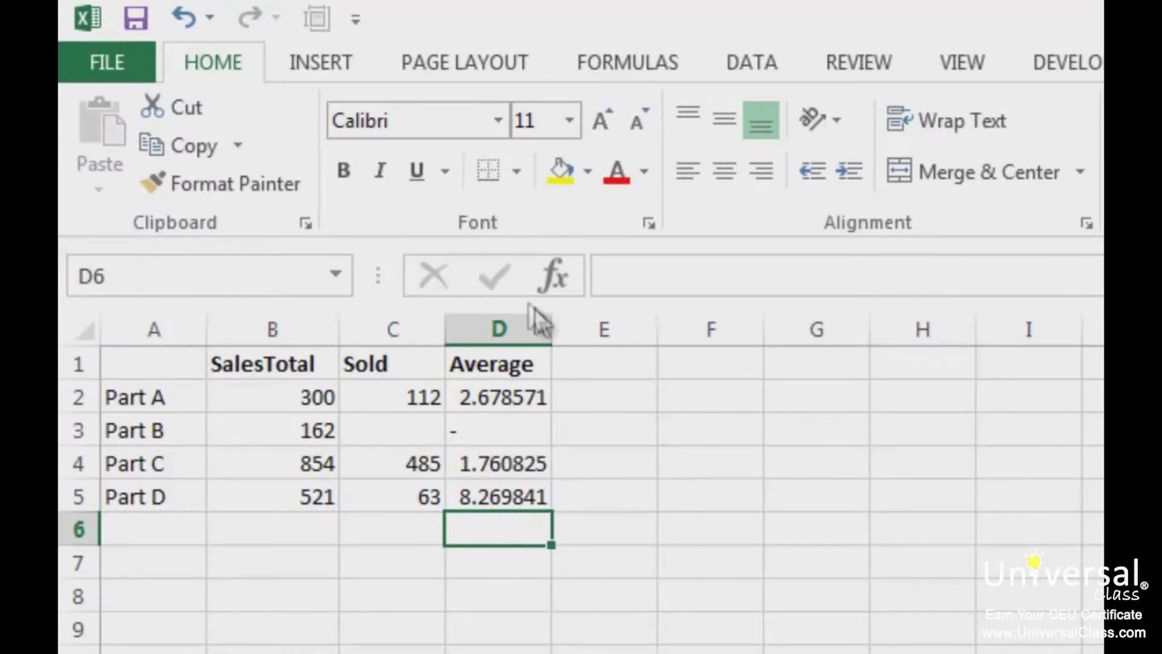
# Change ISERR to ISERROR in the D2 formula and fill it down to D5
pyautogui.click(501, 397)
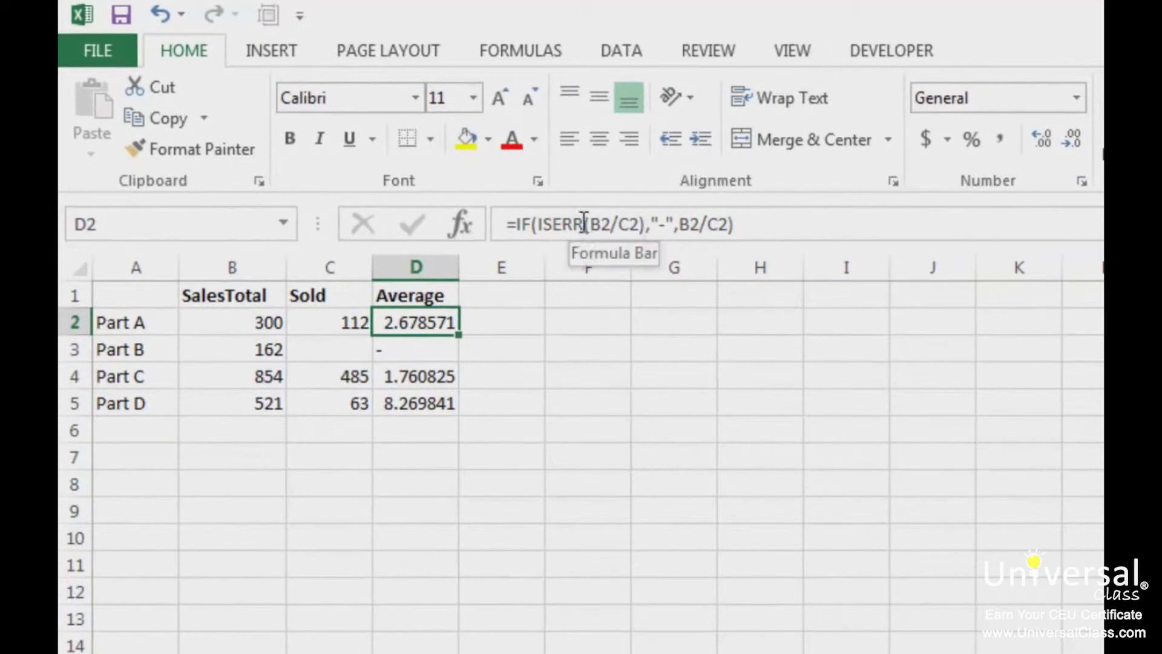
pyautogui.click(584, 227)
pyautogui.write('or')
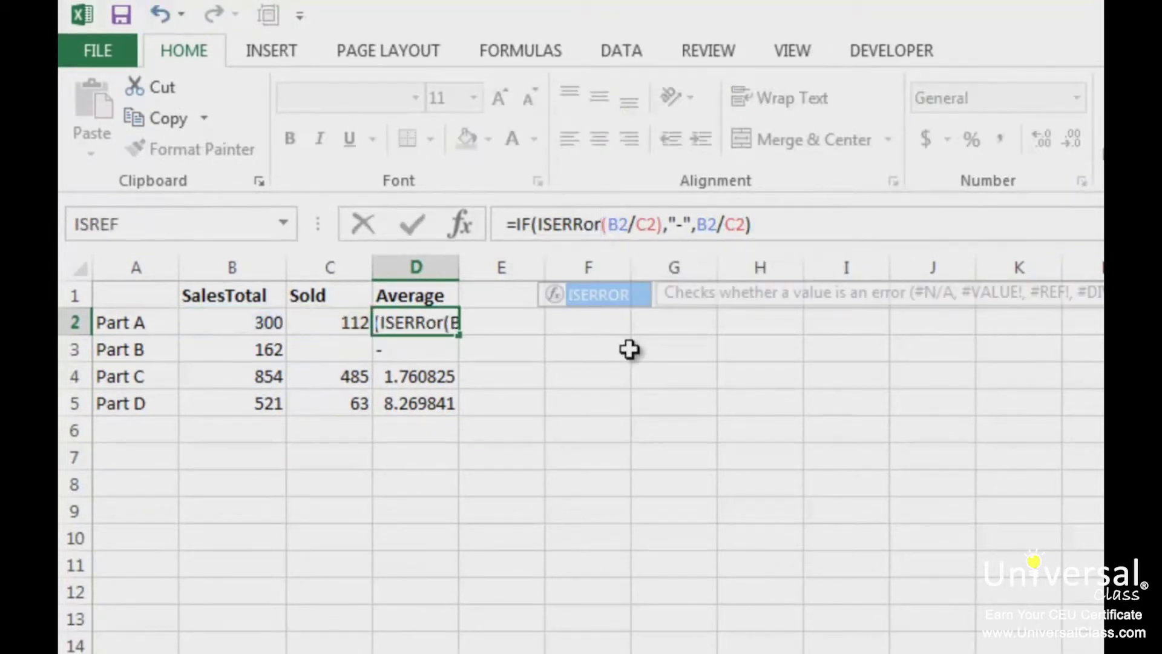
pyautogui.press('Return')
pyautogui.moveTo(459, 334); pyautogui.dragTo(445, 419)
pyautogui.click(431, 440)
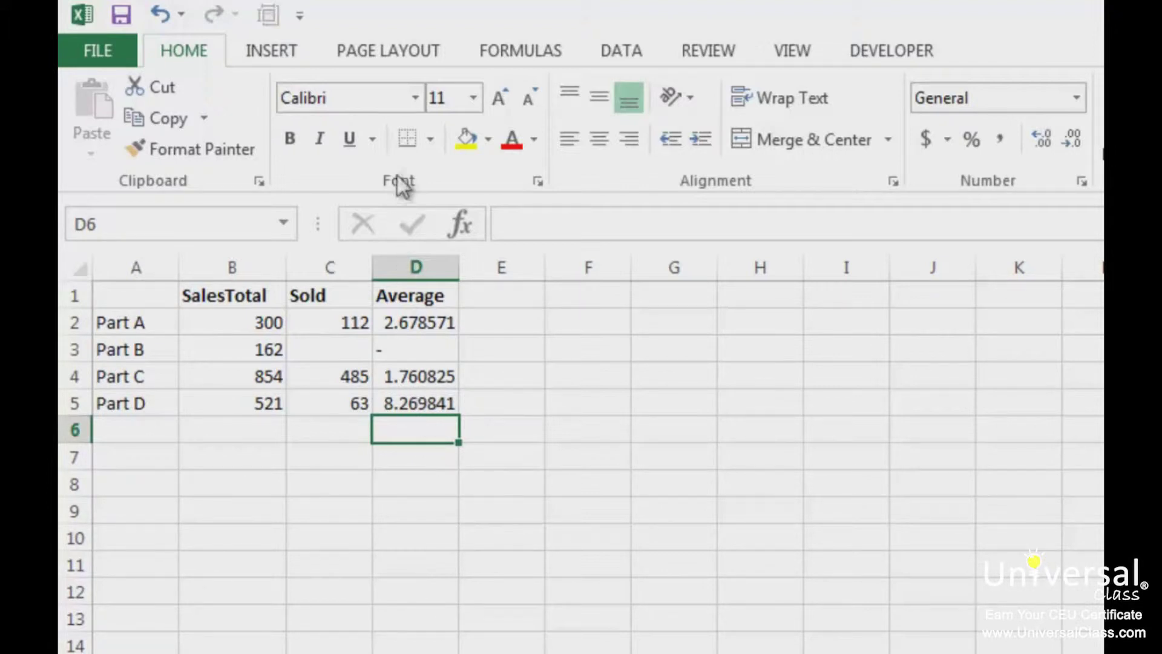
# Examine the list of Information functions available in the function library
pyautogui.click(499, 50)
pyautogui.click(742, 114)
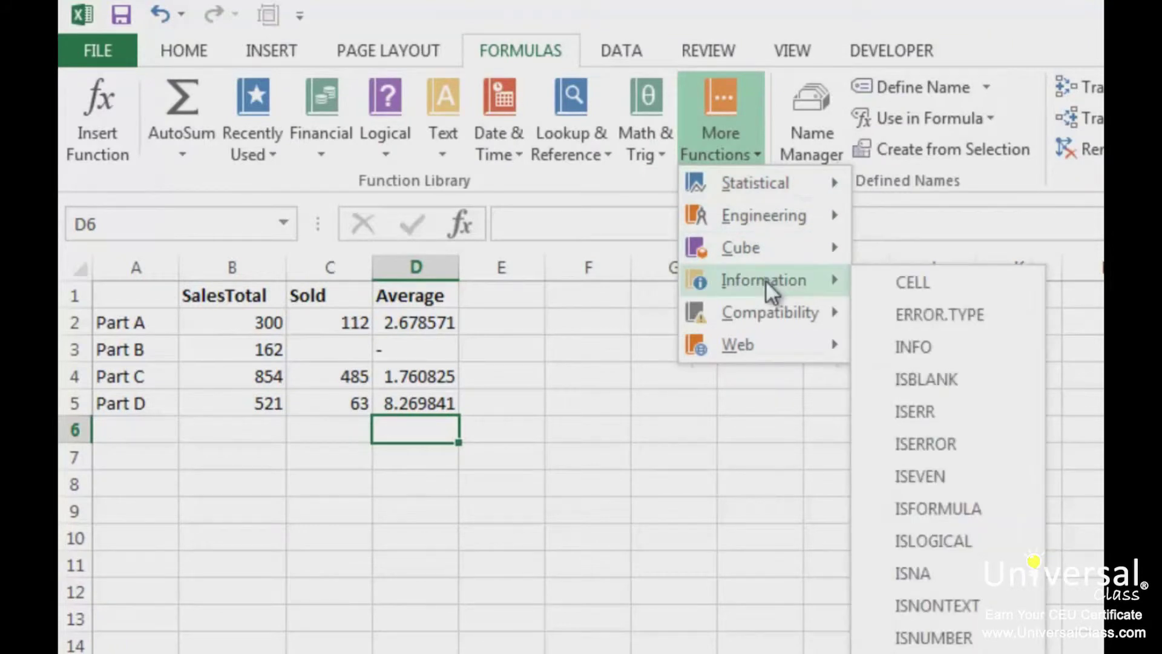
pyautogui.click(426, 563)
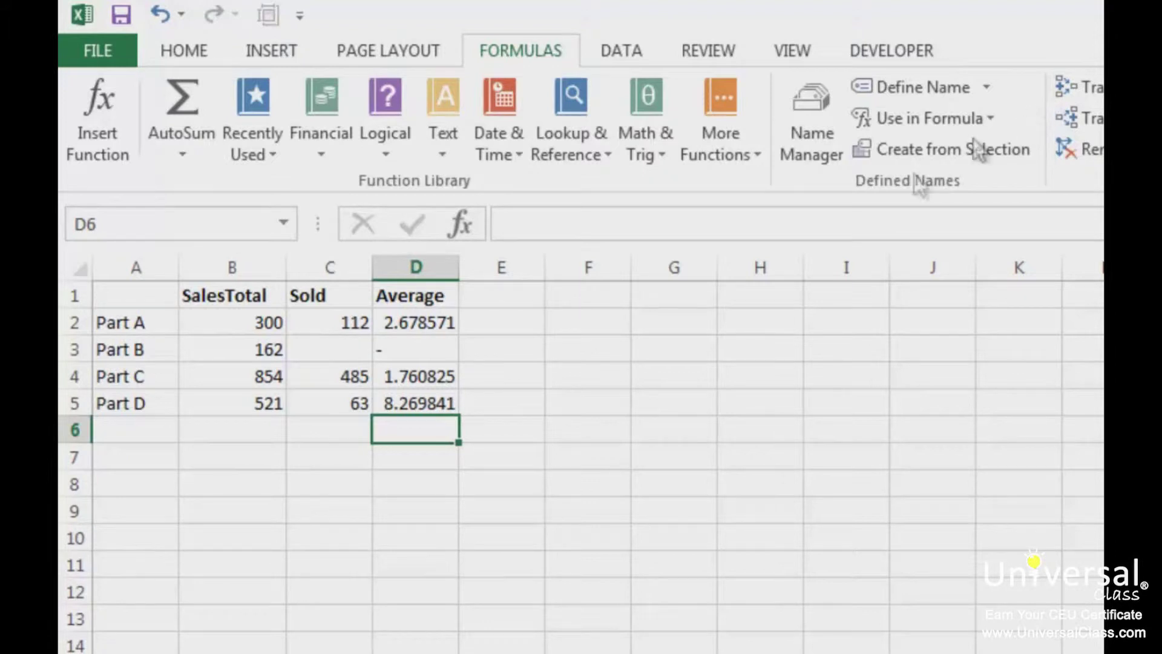
# Enter =IFERROR(B2/C2,"-") in E2 and fill the formula down to E5
pyautogui.click(514, 325)
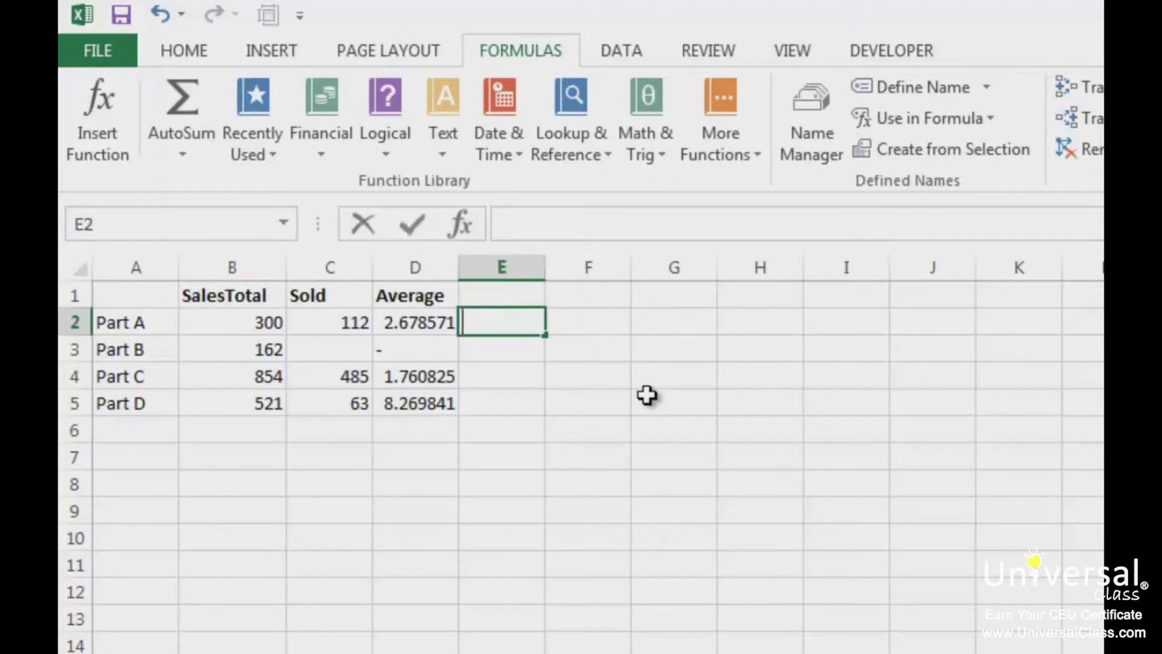
pyautogui.write('=if')
pyautogui.press('Down')
pyautogui.press('Tab')
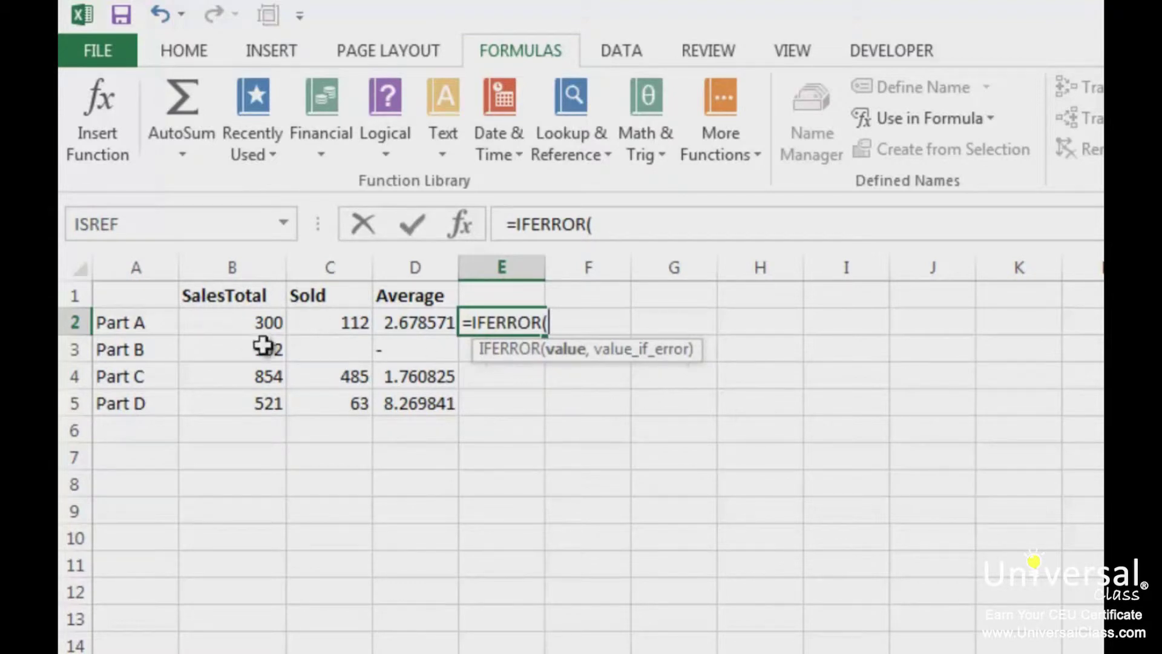
pyautogui.click(260, 323)
pyautogui.write('/')
pyautogui.click(346, 327)
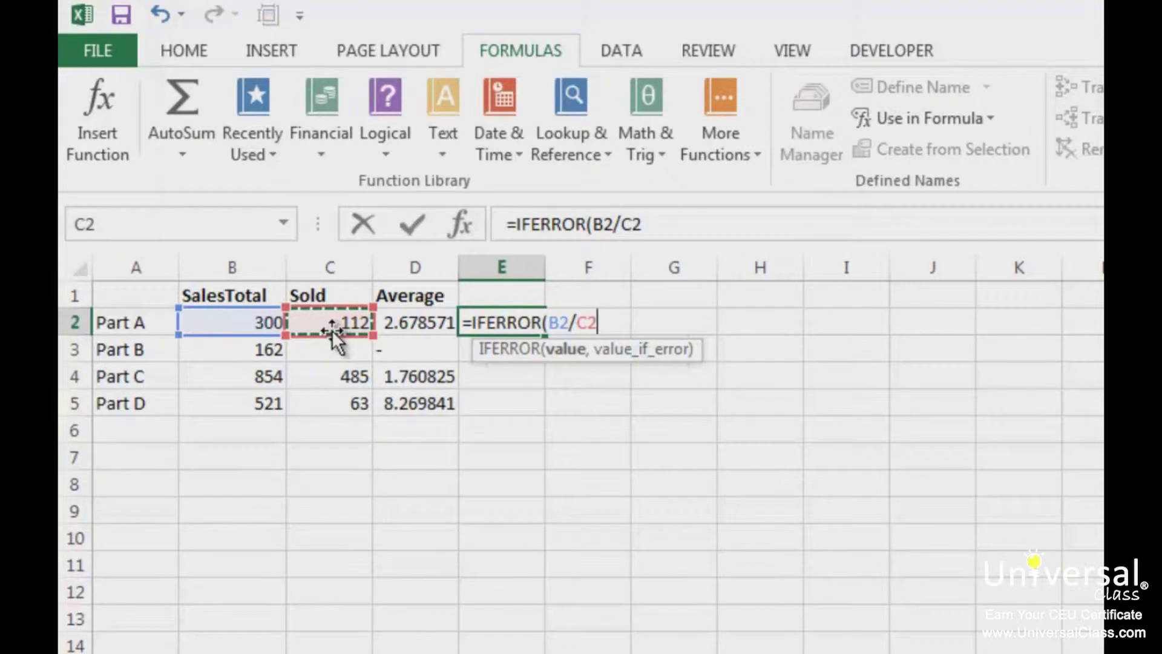
pyautogui.write(',')
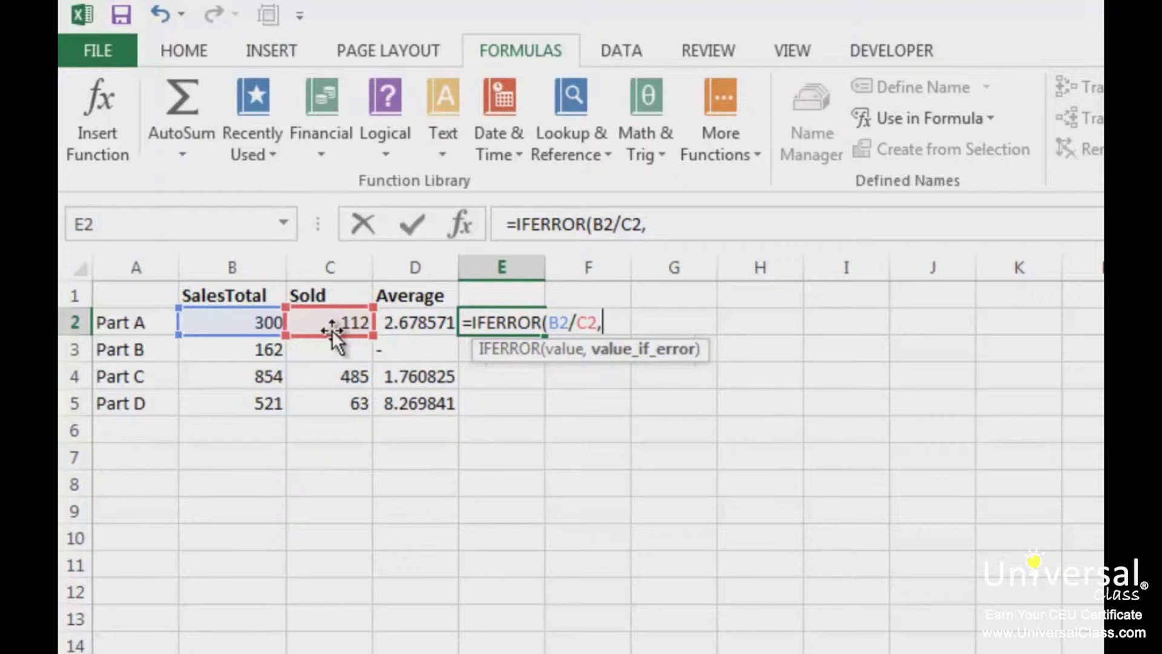
pyautogui.write('"-")')
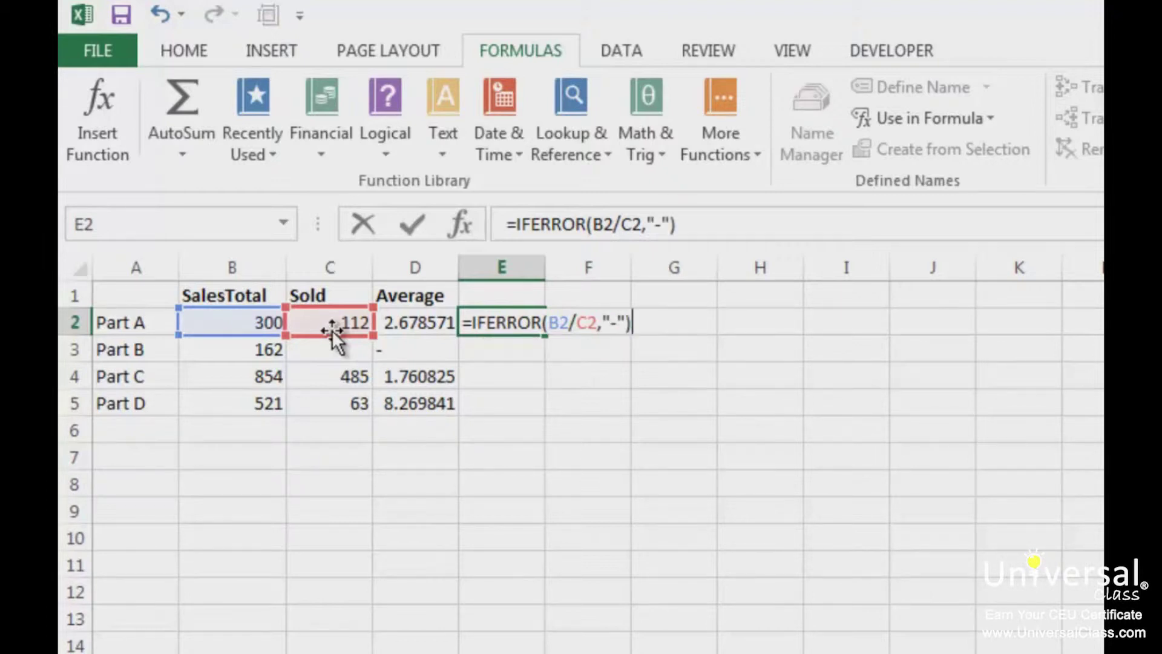
pyautogui.hotkey('ctrl', 'Return')
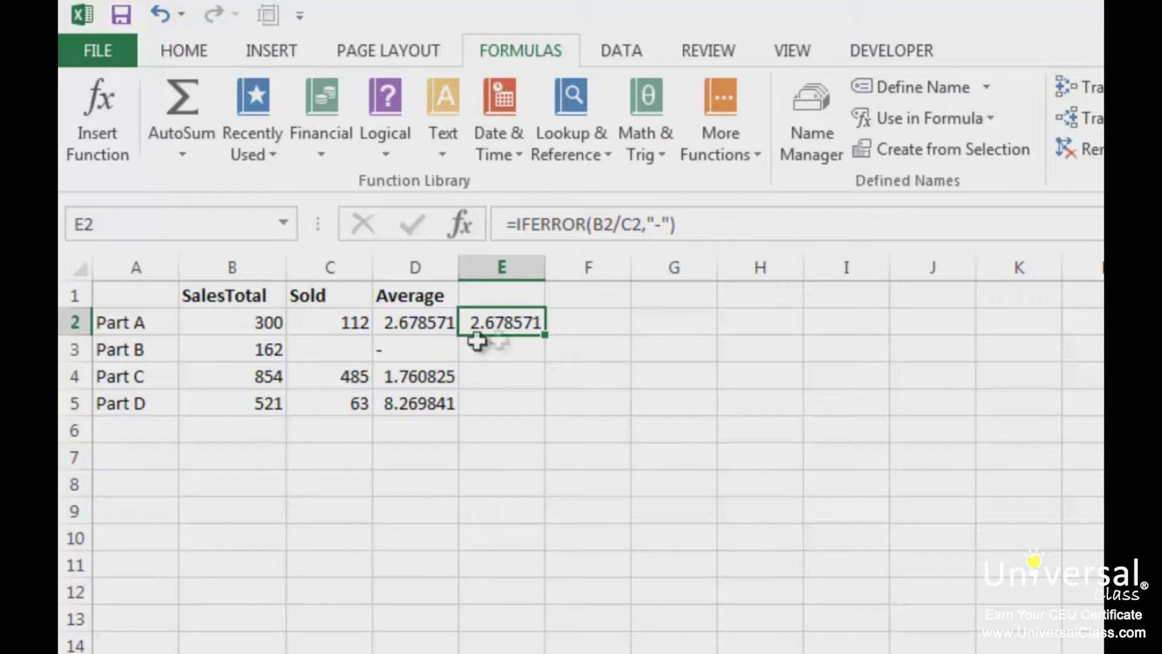
pyautogui.moveTo(545, 334); pyautogui.dragTo(533, 411)
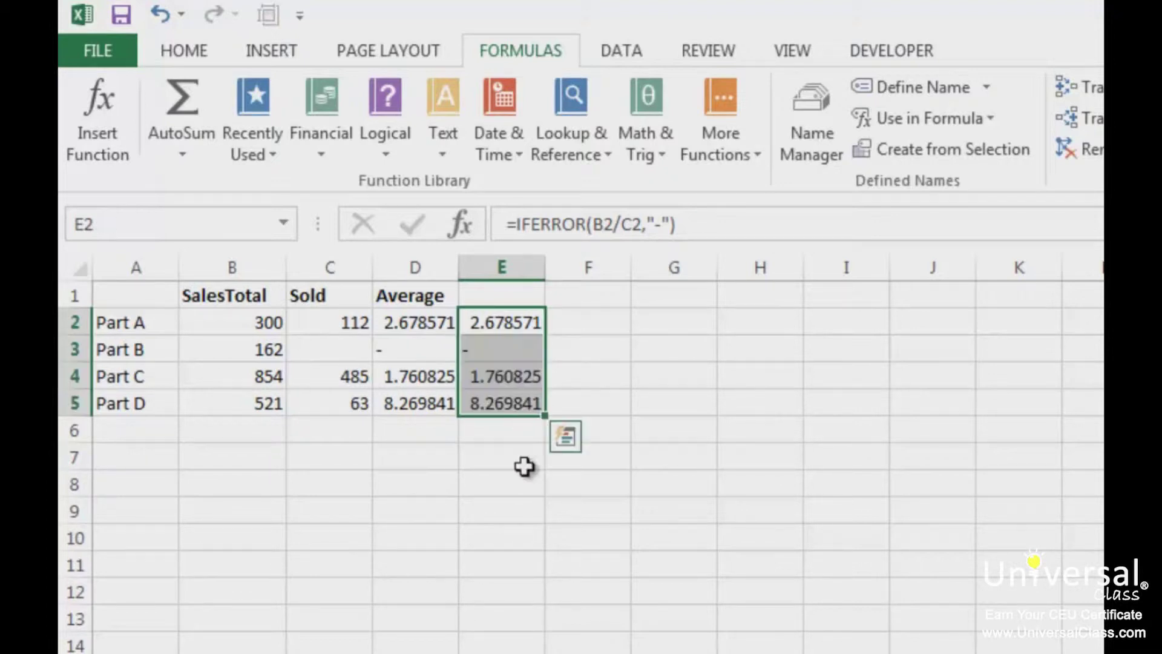
pyautogui.click(526, 449)
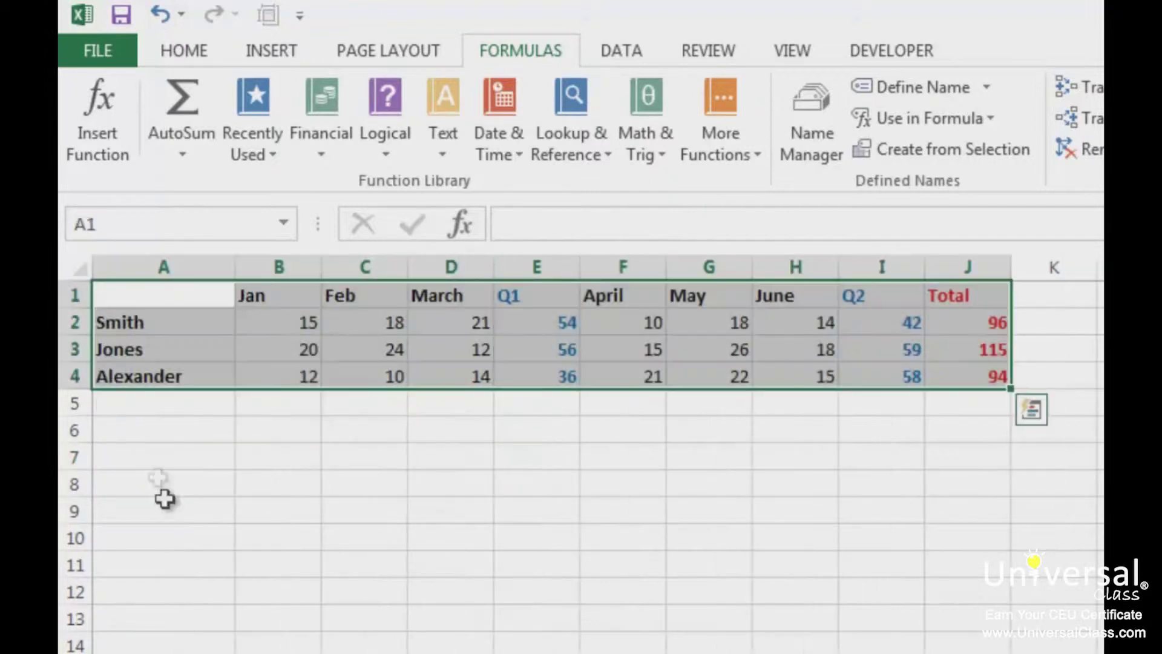
# Enter =OFFSET(B3,-1,1) in L2 beside the monthly data table
pyautogui.click(160, 478)
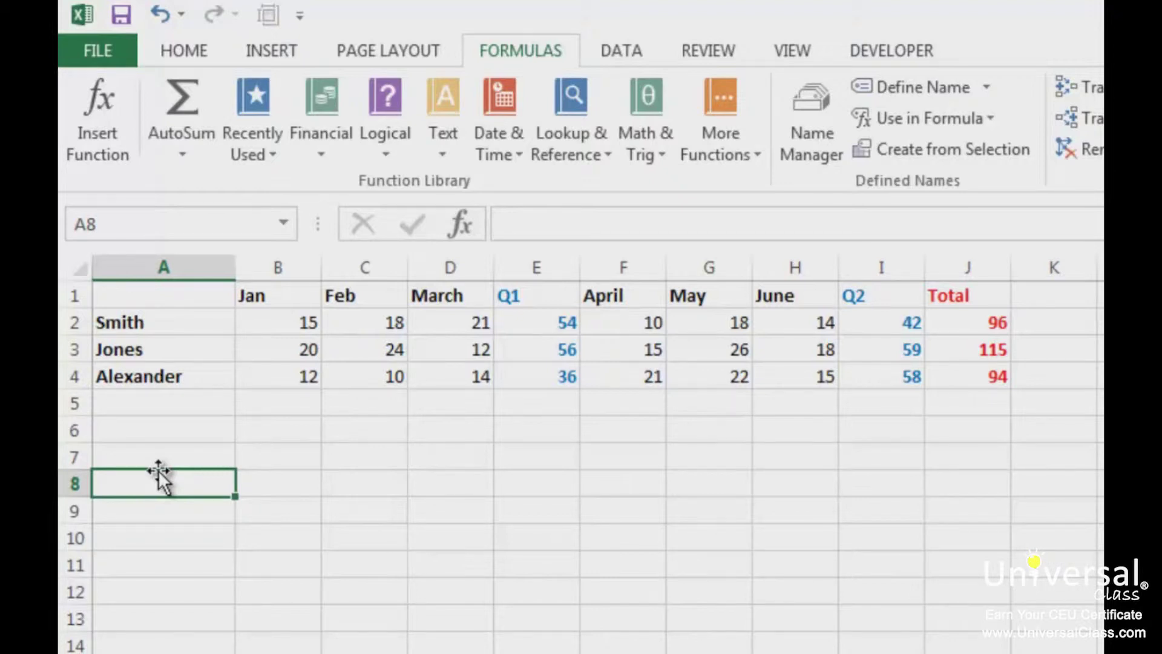
pyautogui.click(590, 317)
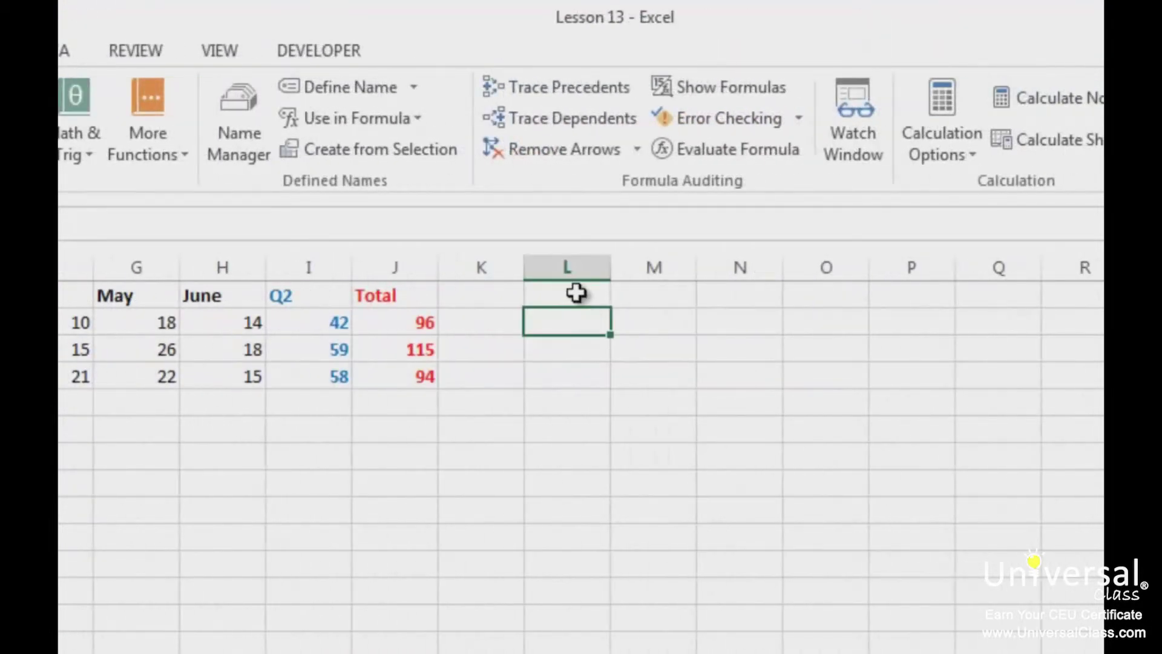
pyautogui.write('=offset(')
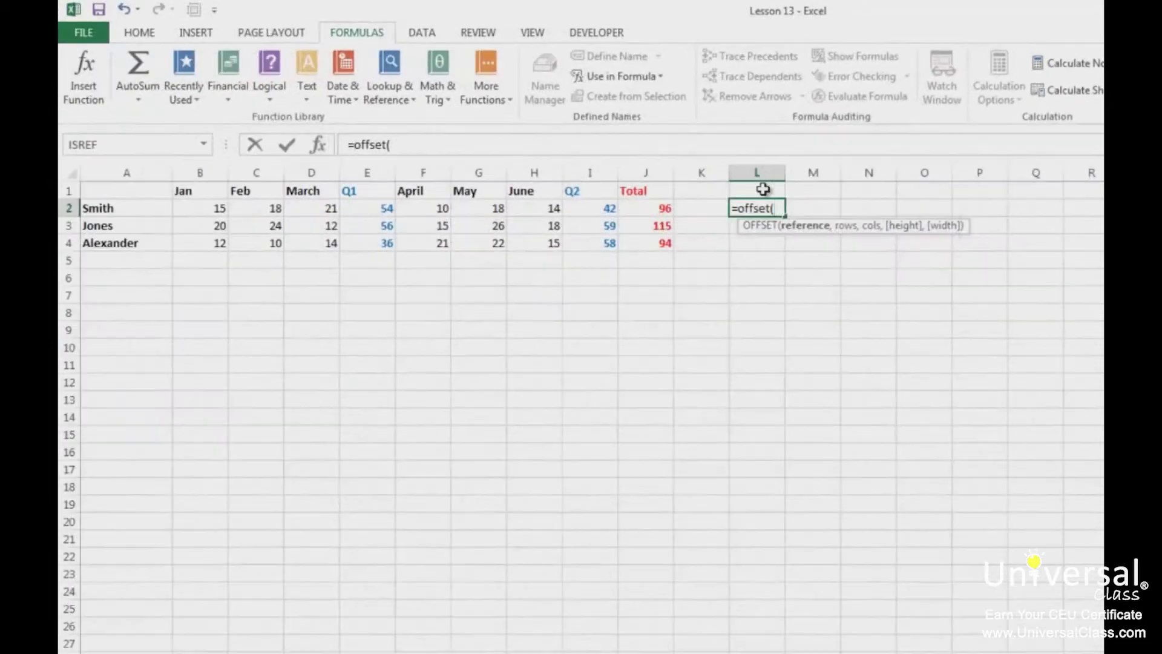
pyautogui.click(203, 229)
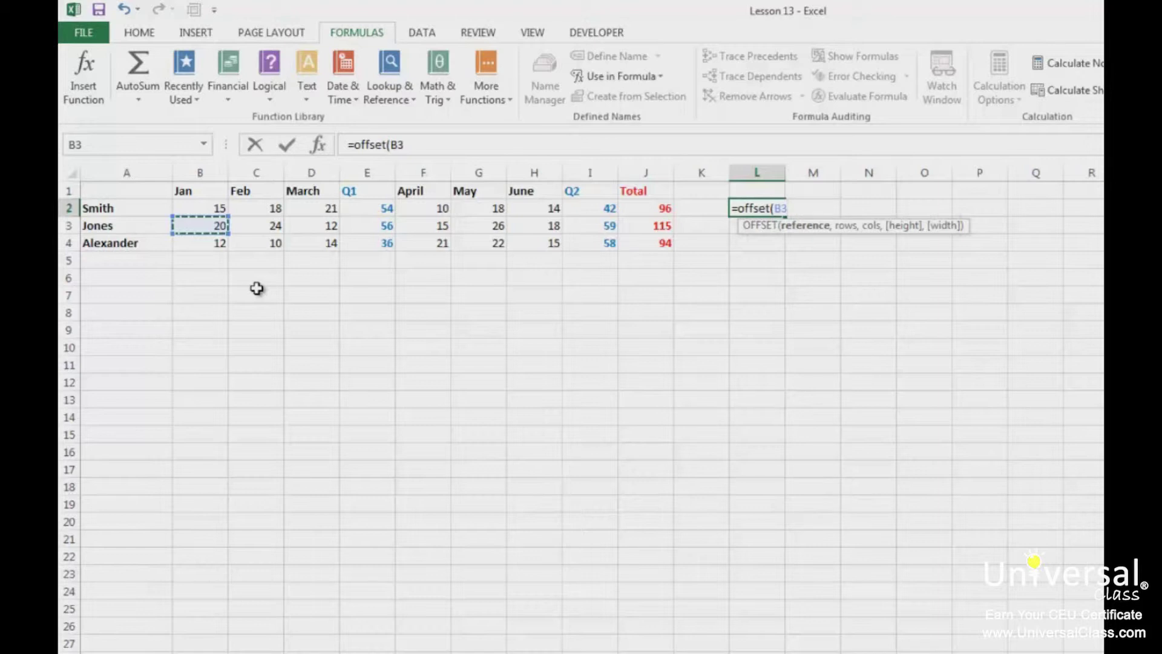
pyautogui.write('1')
pyautogui.press('BackSpace')
pyautogui.press('BackSpace')
pyautogui.write(',-1,')
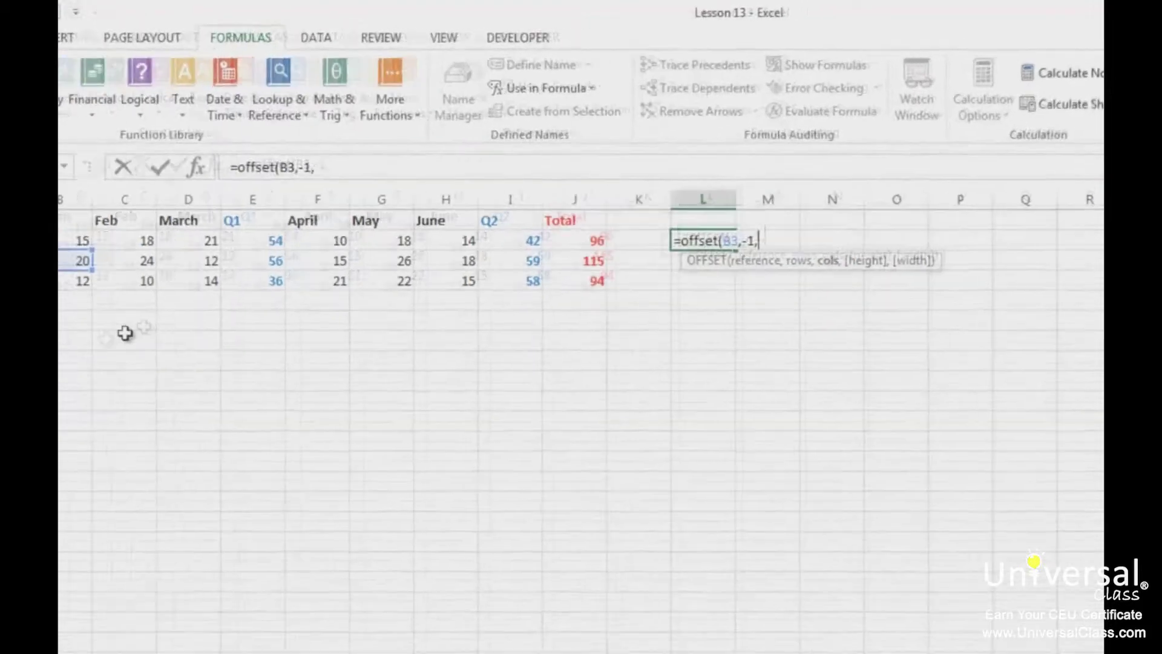
pyautogui.write('1,')
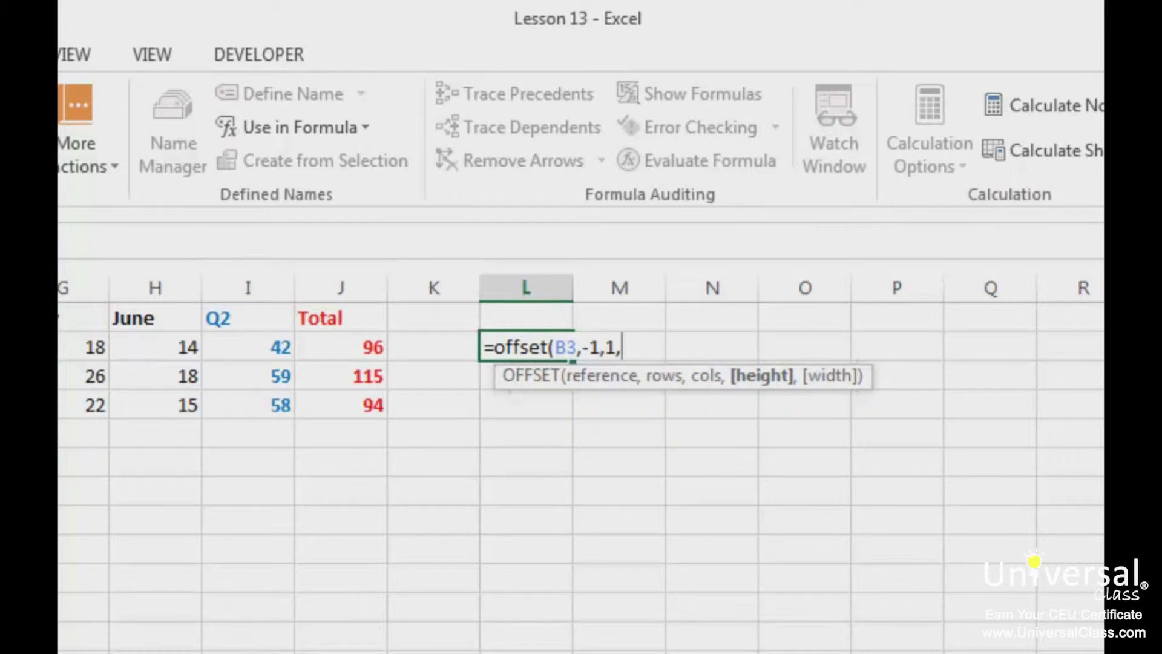
pyautogui.press('BackSpace')
pyautogui.write(')')
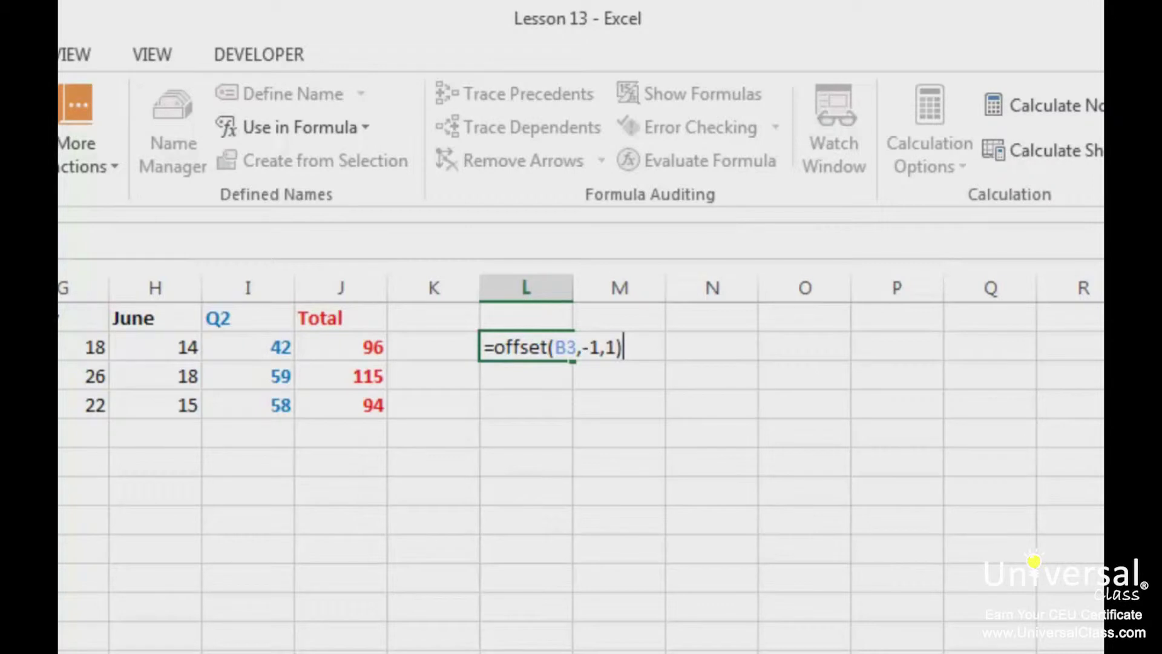
pyautogui.press('Return')
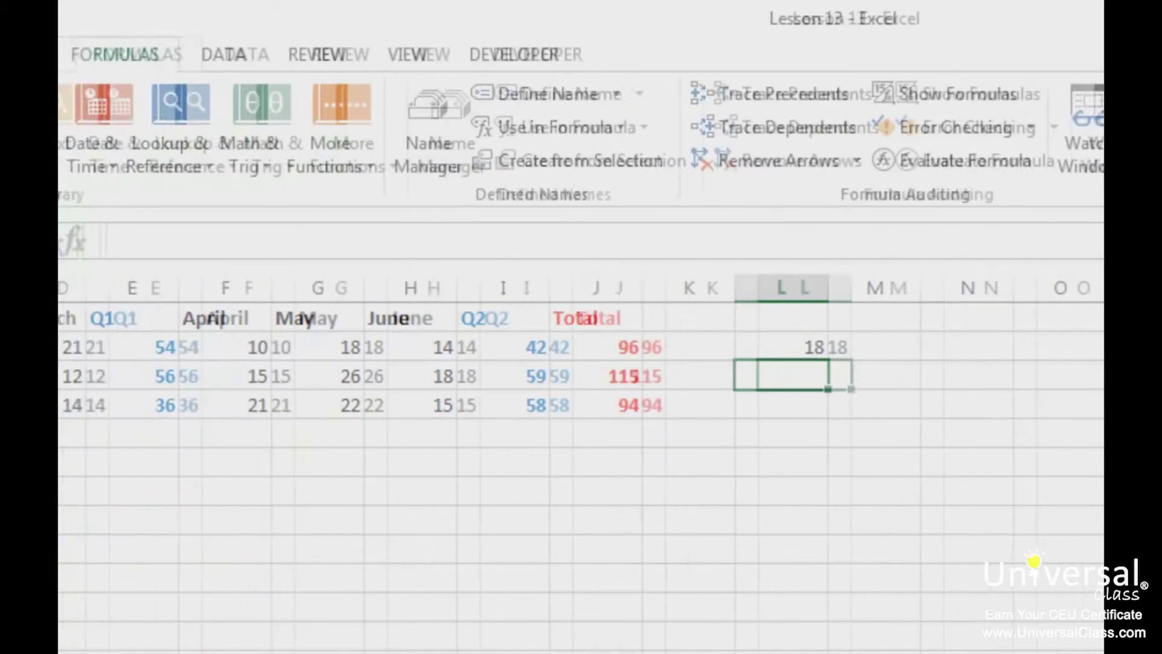
# Trace the OFFSET path from B3 up one row and one column across to C2
pyautogui.click(298, 381)
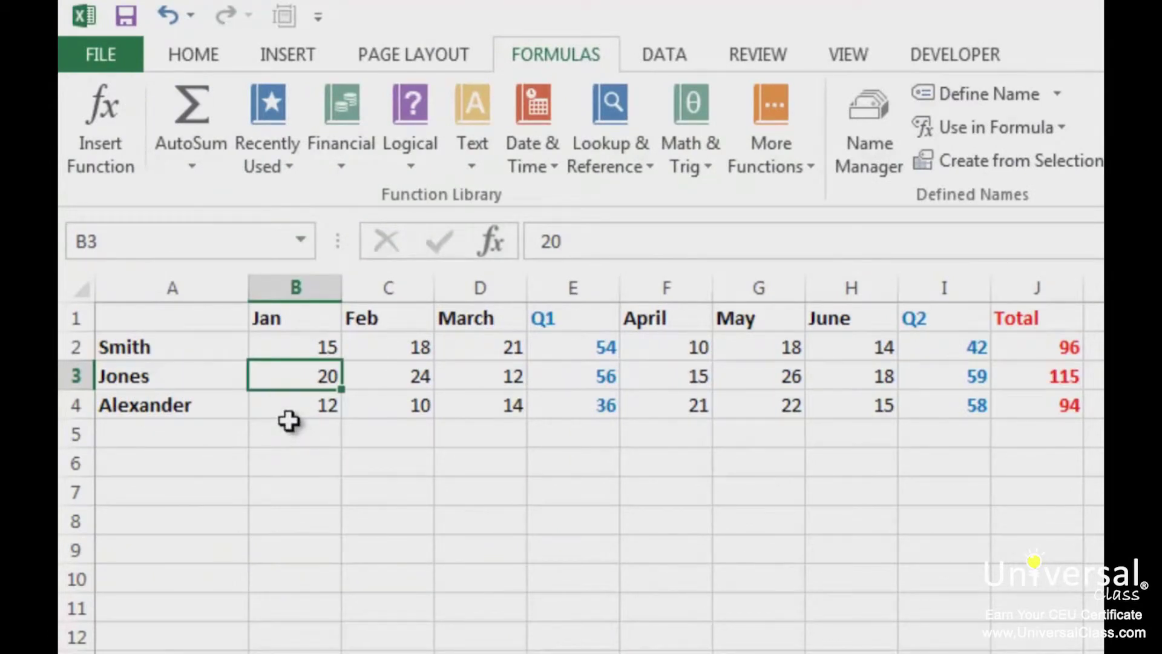
pyautogui.press('Up')
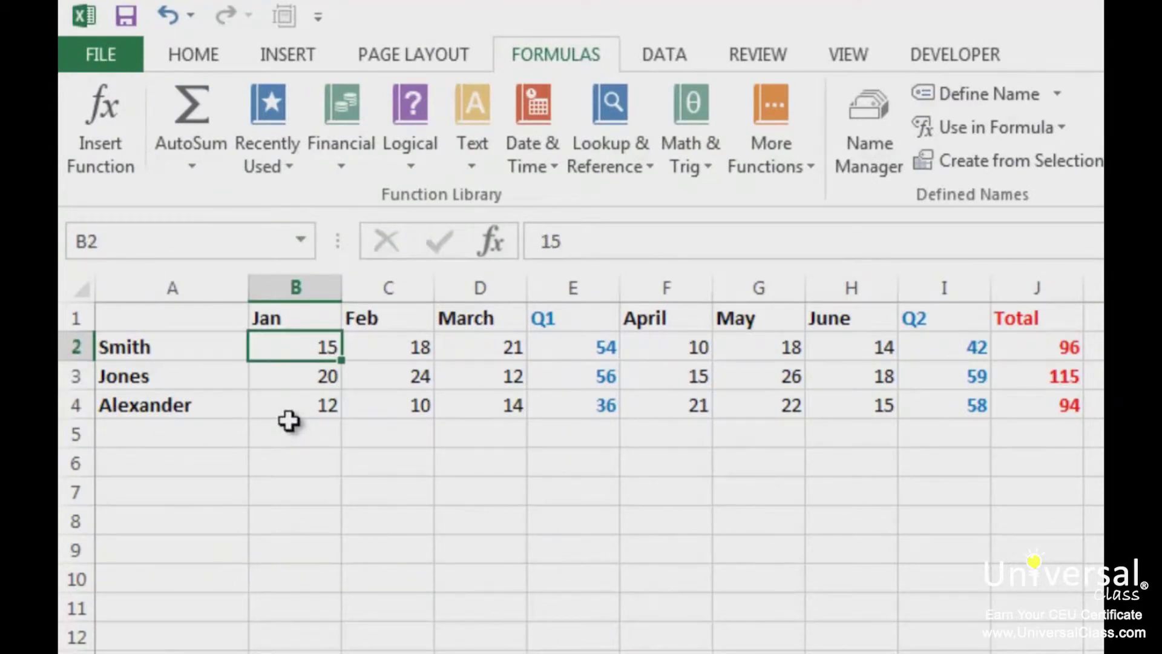
pyautogui.press('Right')
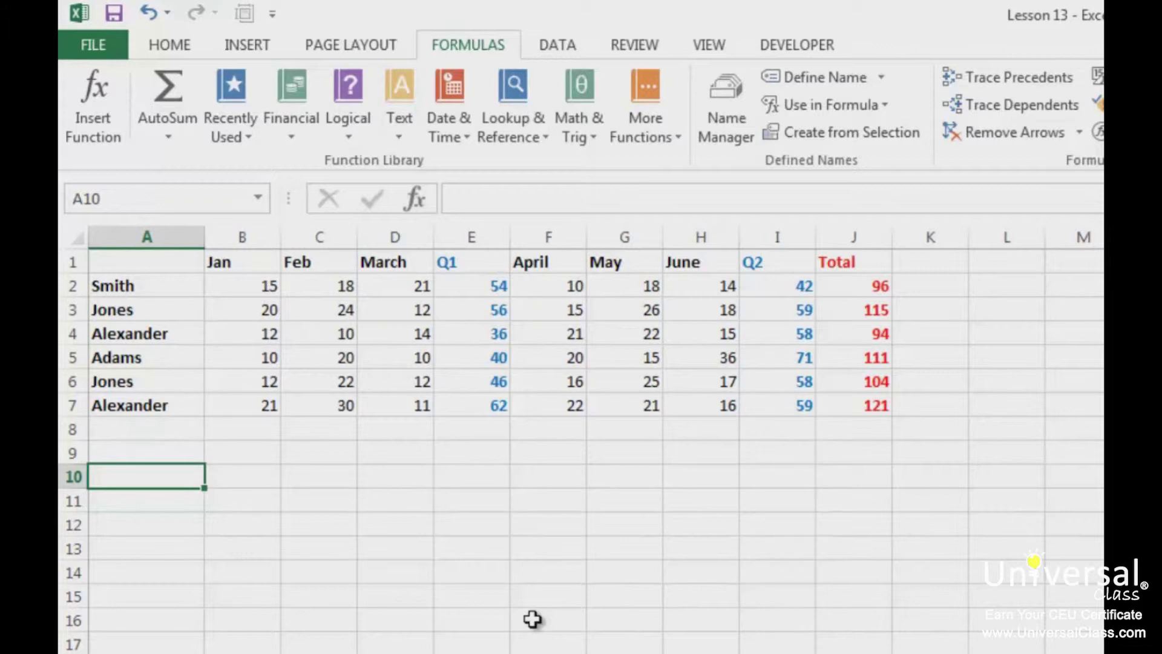
# Enter =OFFSET(B6,-2,1,2,2) in L2 beside the six-person monthly table
pyautogui.click(1028, 289)
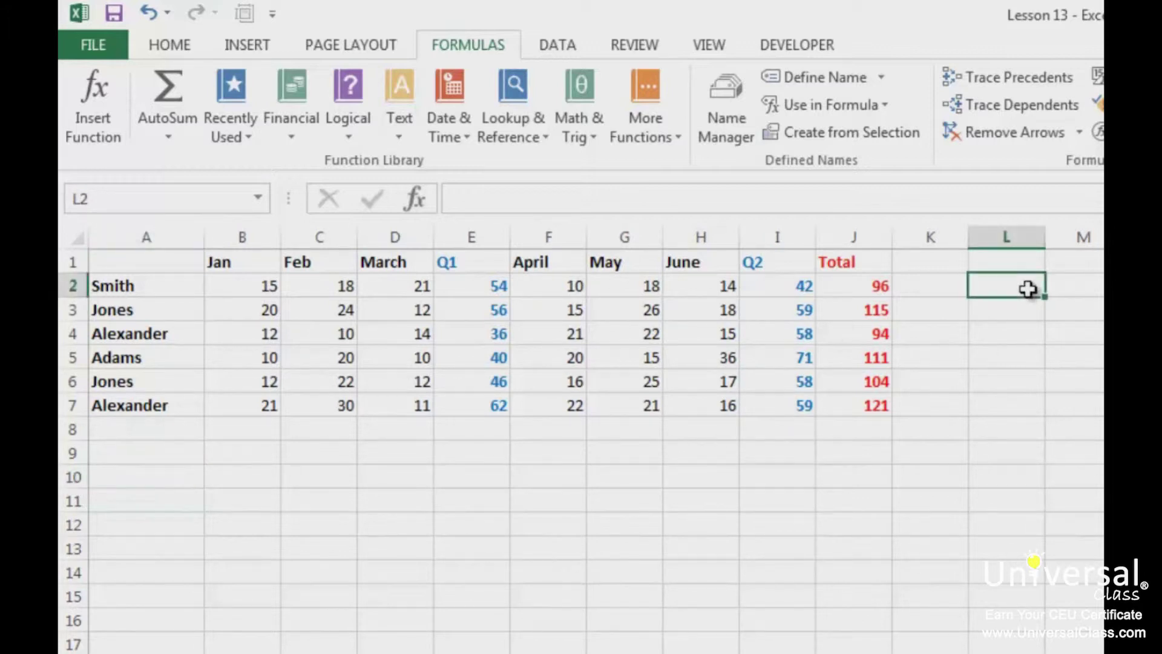
pyautogui.write('=off')
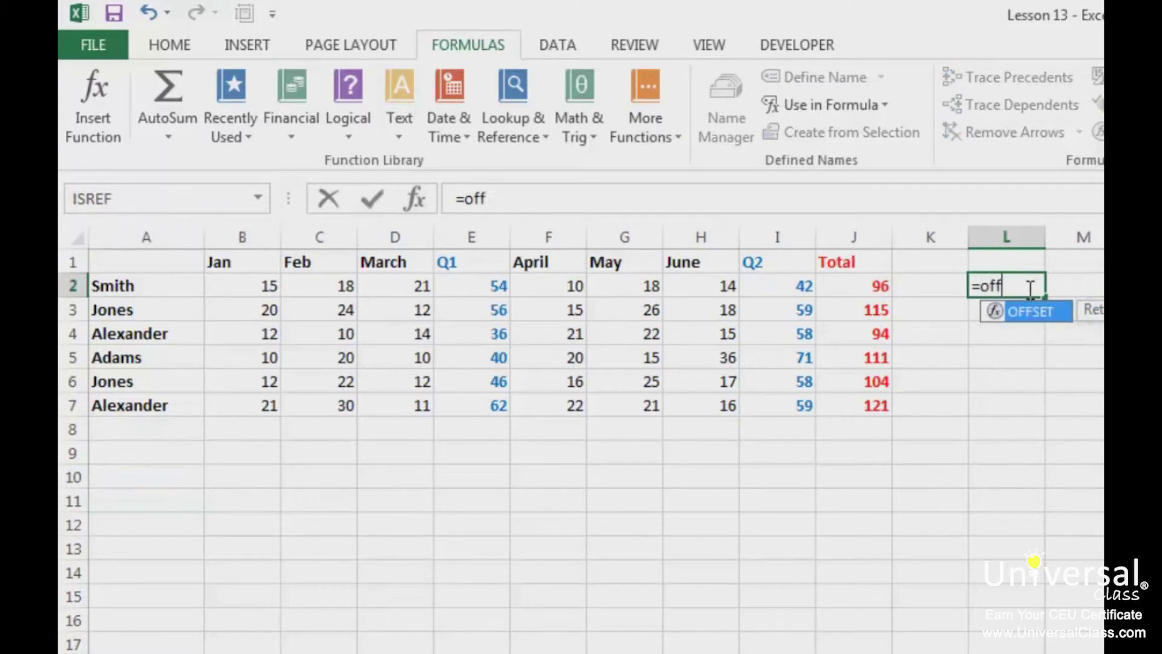
pyautogui.press('Tab')
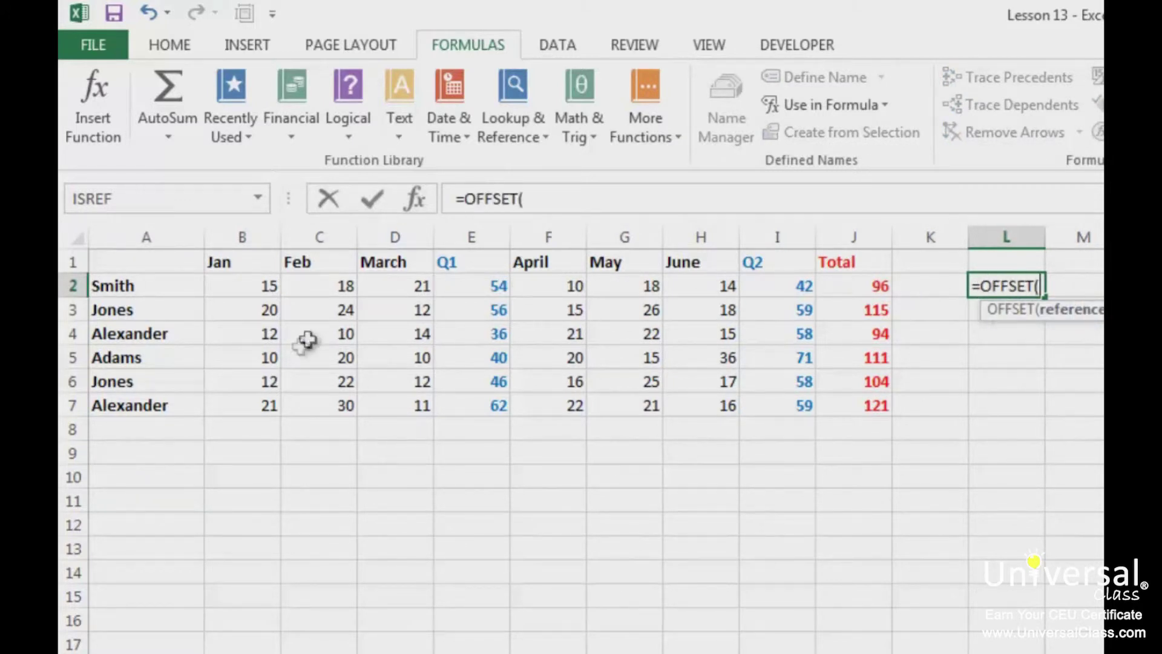
pyautogui.click(262, 383)
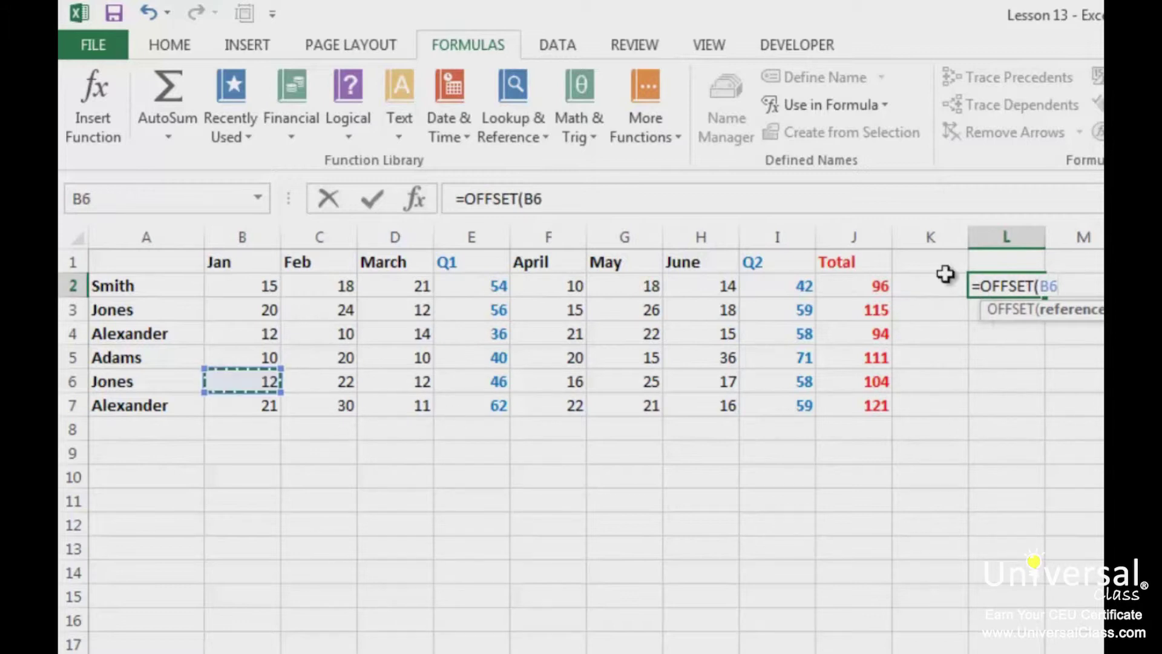
pyautogui.write(',-2,1')
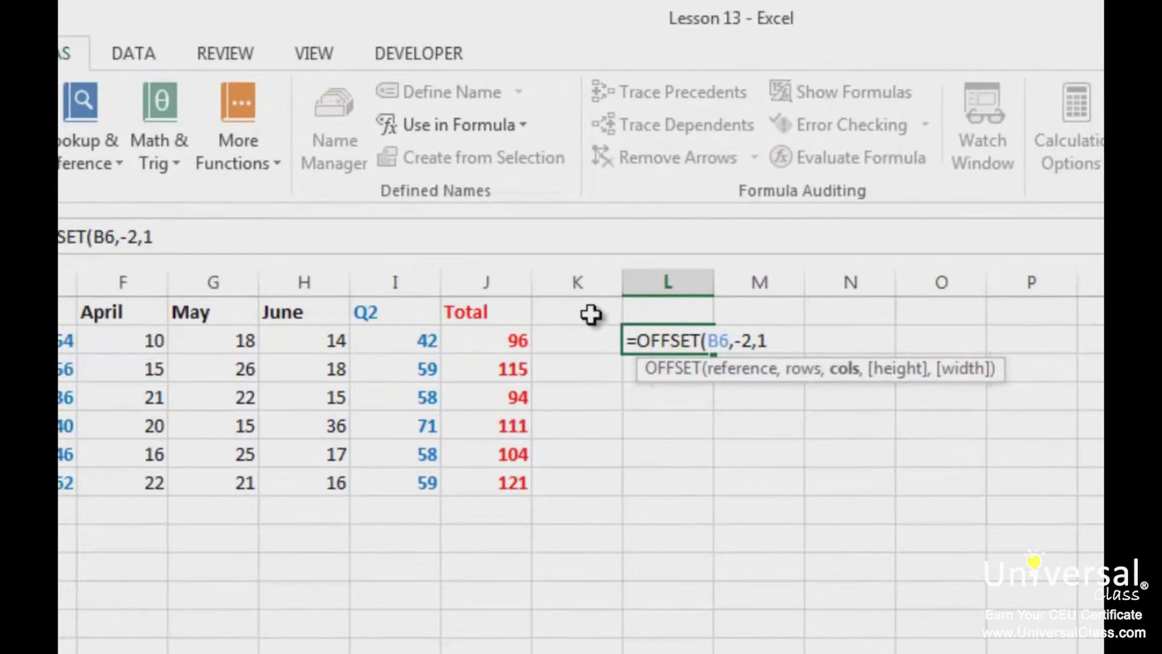
pyautogui.write(',')
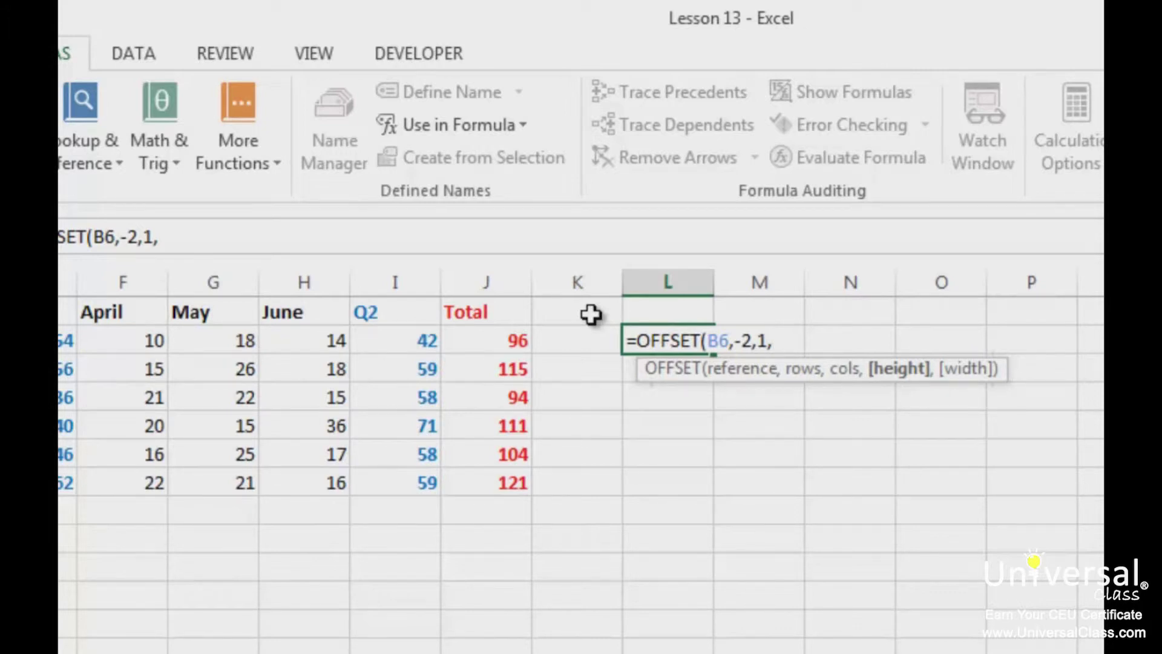
pyautogui.write('2,2)')
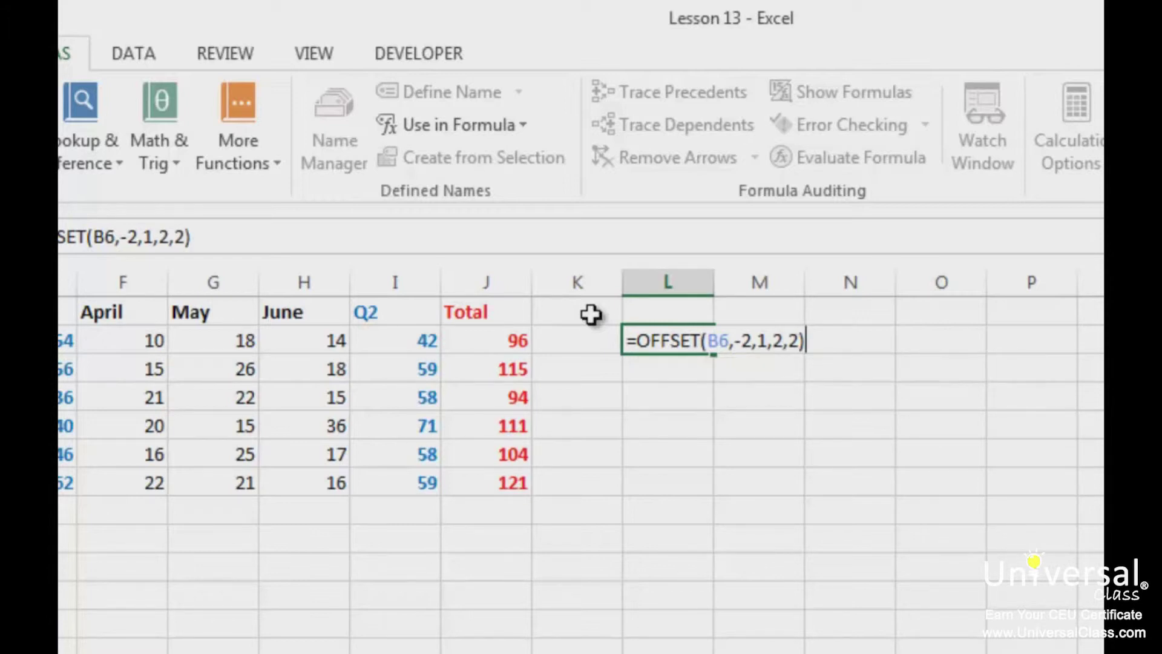
pyautogui.press('Return')
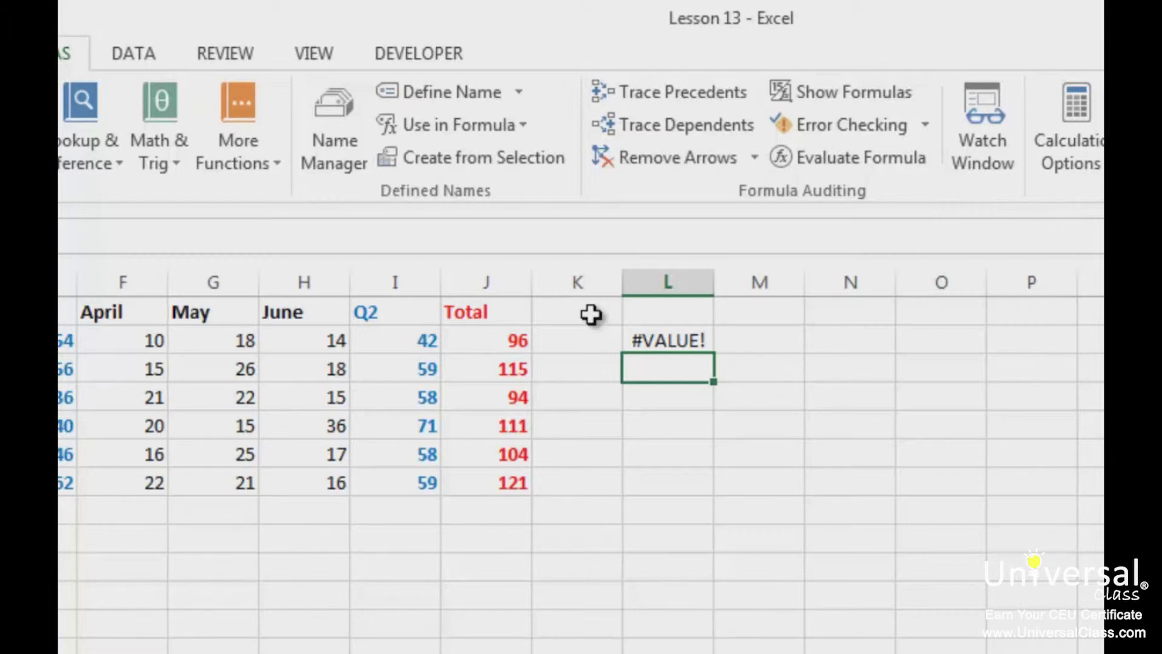
# Wrap the L2 formula in SUM so it reads =SUM(OFFSET(B6,-2,1,2,2))
pyautogui.click(652, 342)
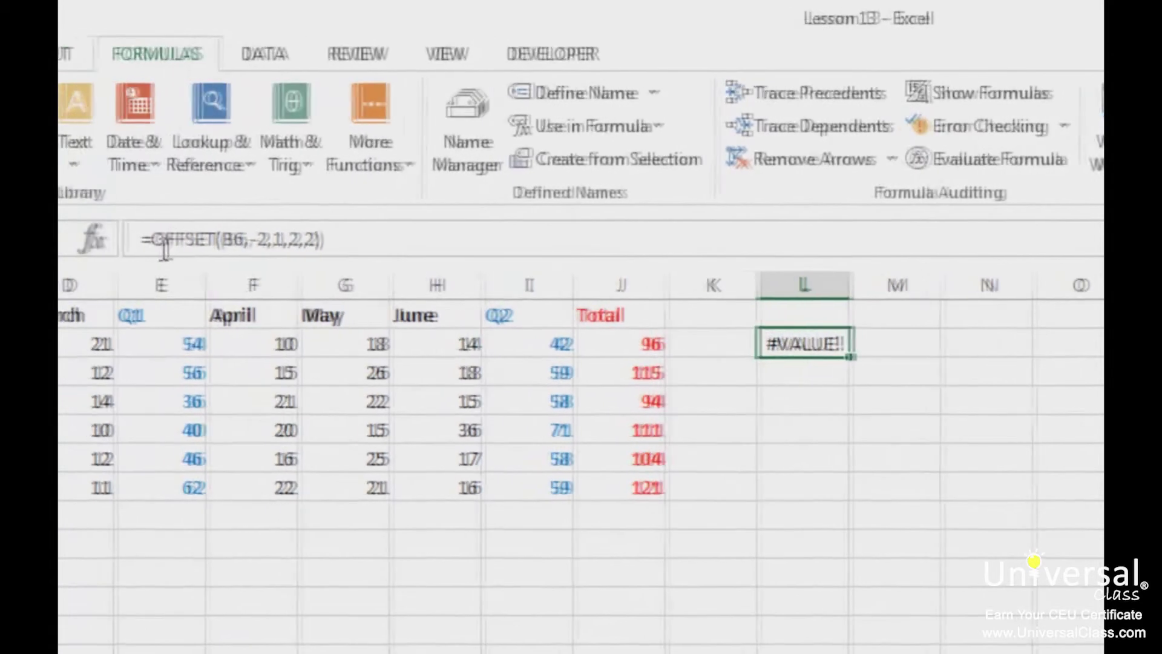
pyautogui.click(163, 242)
pyautogui.press('Left')
pyautogui.write('sum(')
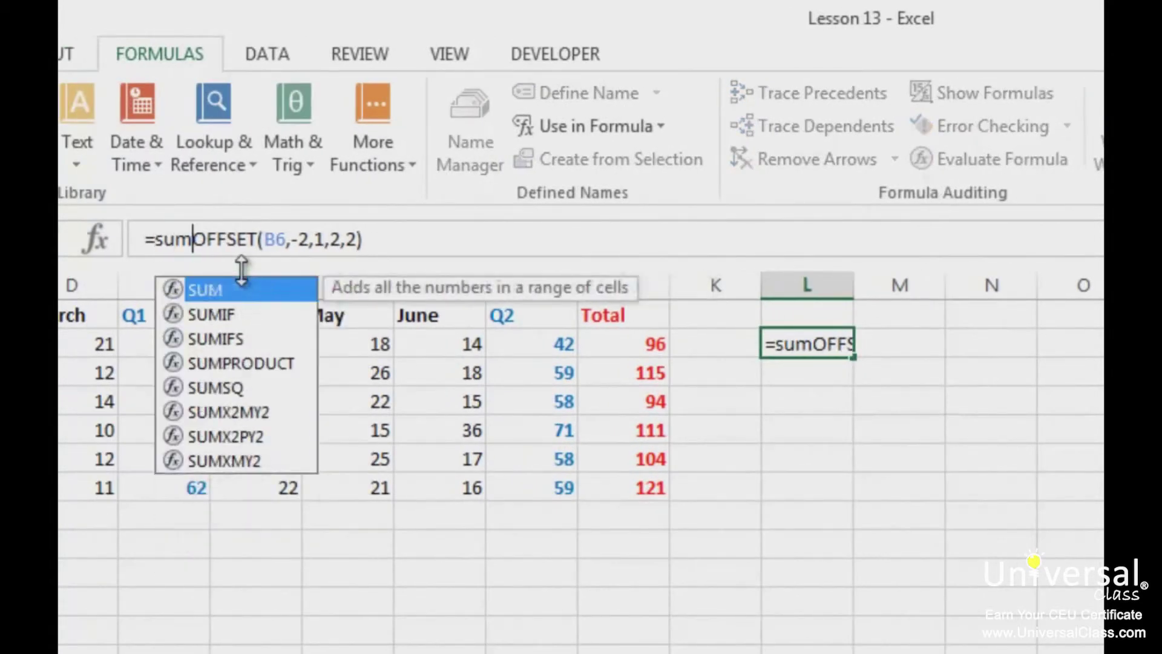
pyautogui.press('End')
pyautogui.write(')')
pyautogui.press('Return')
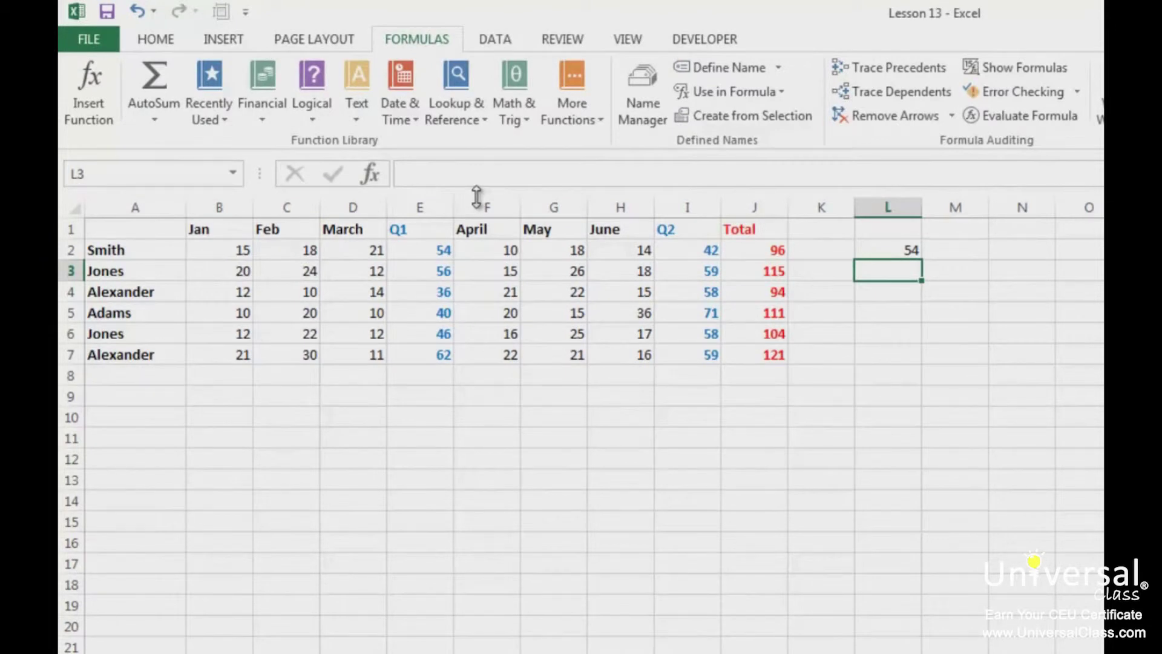
# Review the L2 formula and highlight the range C4:D5 that it adds up
pyautogui.click(882, 251)
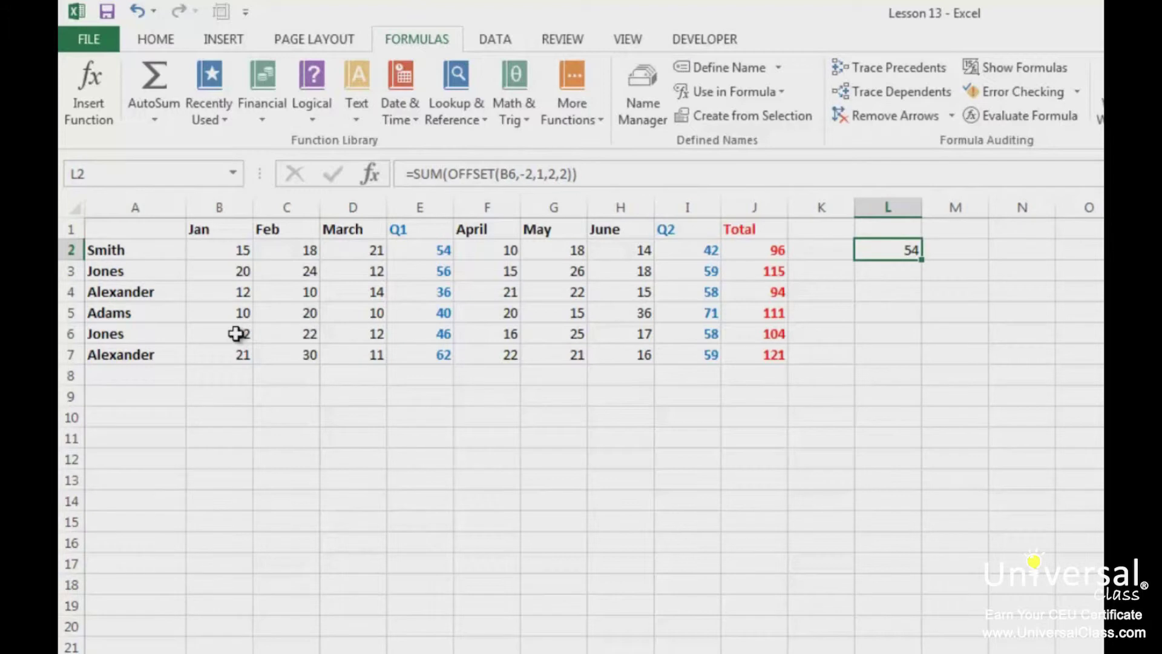
pyautogui.moveTo(307, 293); pyautogui.dragTo(361, 321)
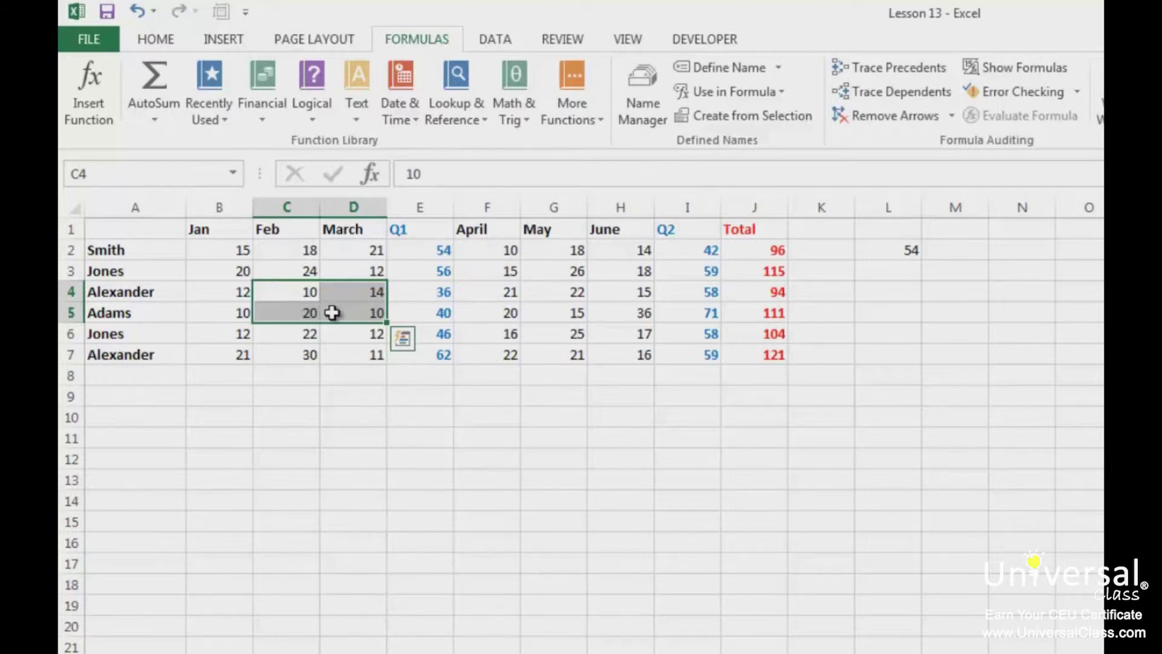
pyautogui.click(304, 463)
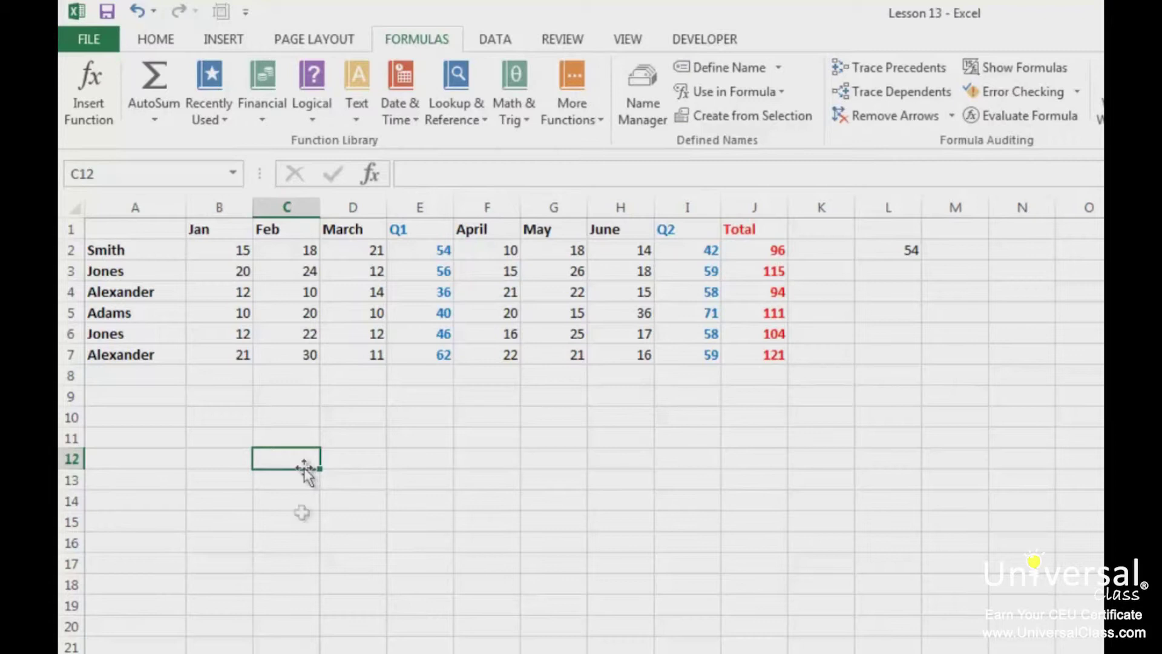
# View the invoice sheet, go to the product list sheet and select the range A1:D15
pyautogui.click(300, 653)
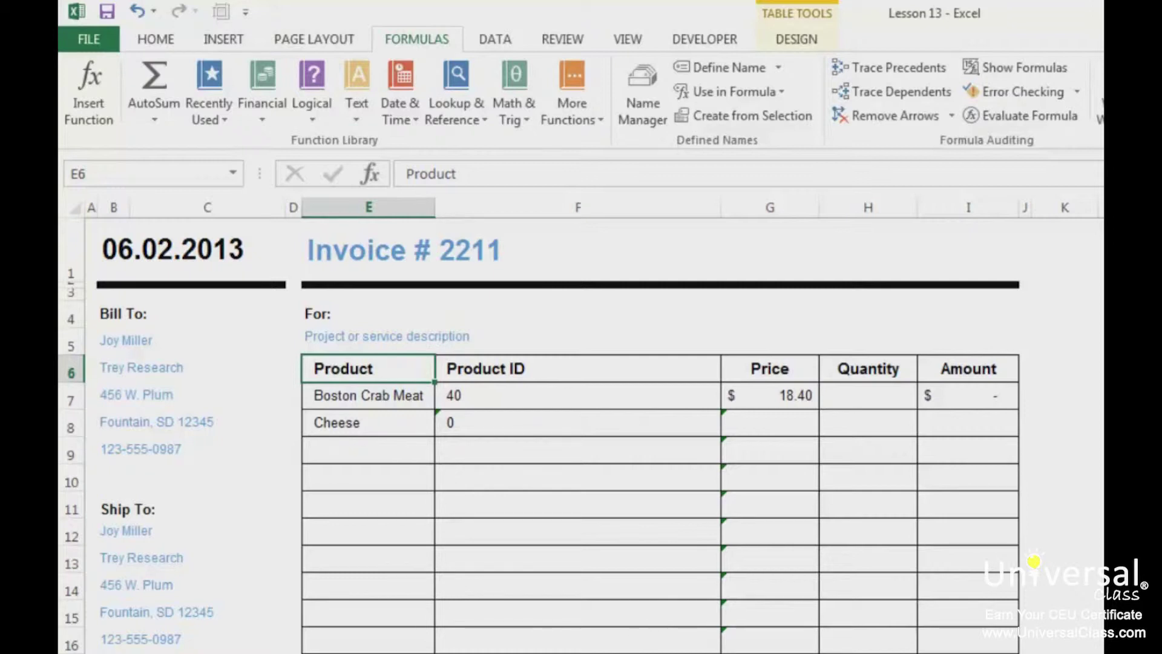
pyautogui.hotkey('ctrl', 'pagedown')
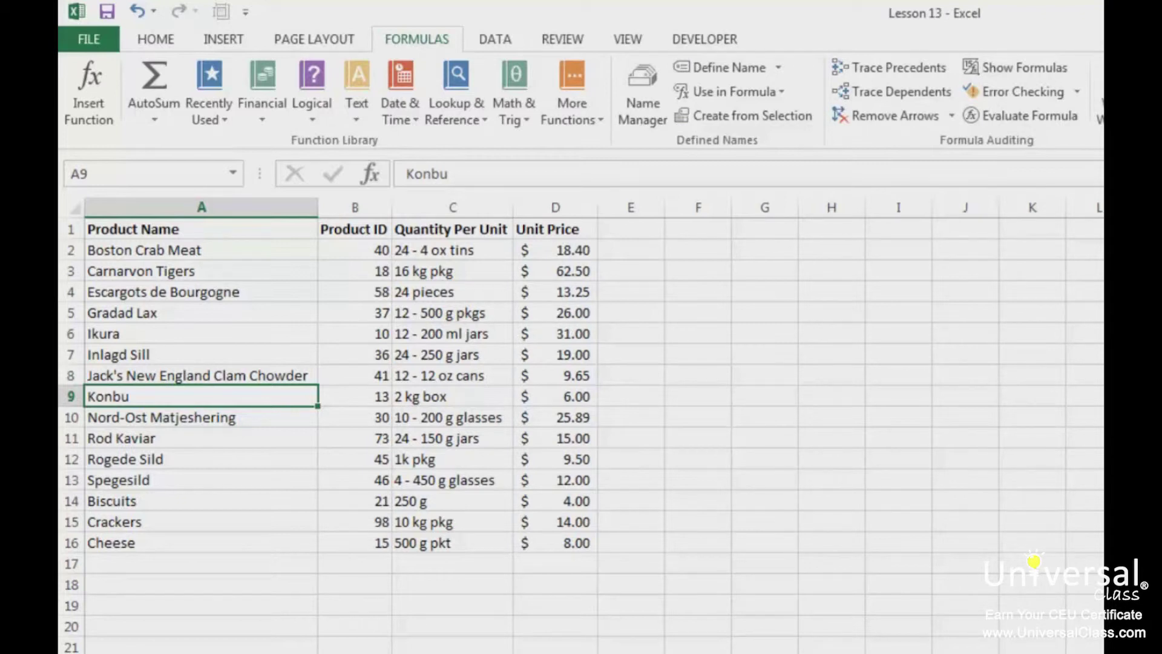
pyautogui.moveTo(135, 229)
pyautogui.mouseDown()
pyautogui.moveTo(591, 521)
pyautogui.moveTo(578, 522)
pyautogui.mouseUp()
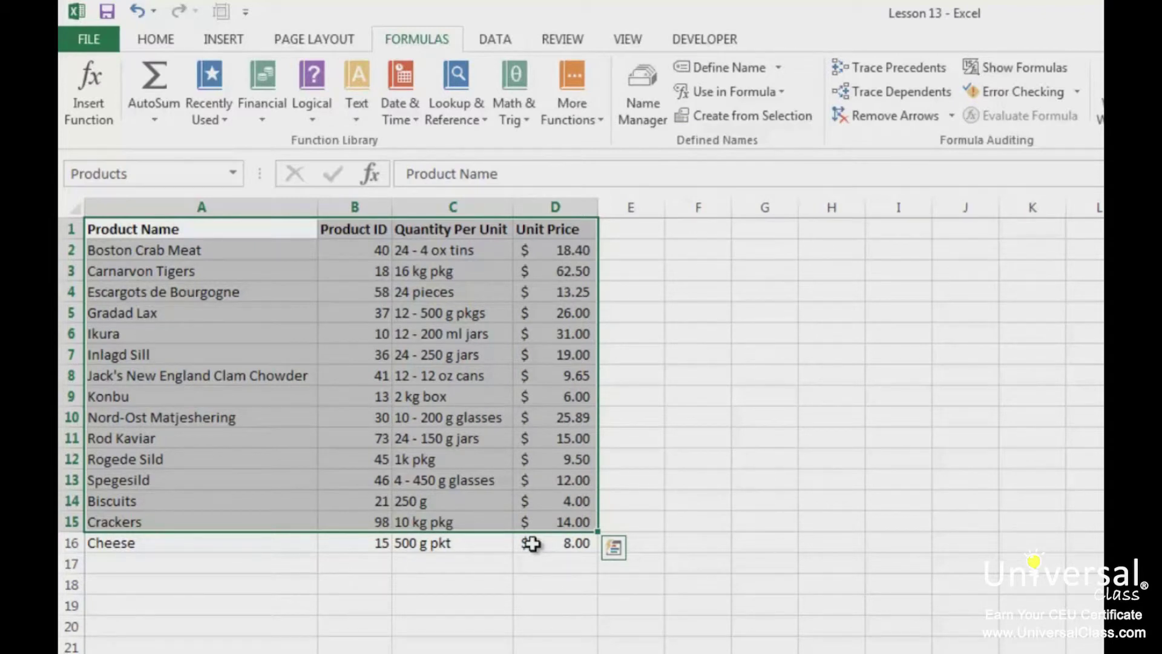
# Redefine the Products named range in the Name Manager as =OFFSET(Sheet4!$A$1,0,0,COUNTA($A:$A),4)
pyautogui.click(640, 115)
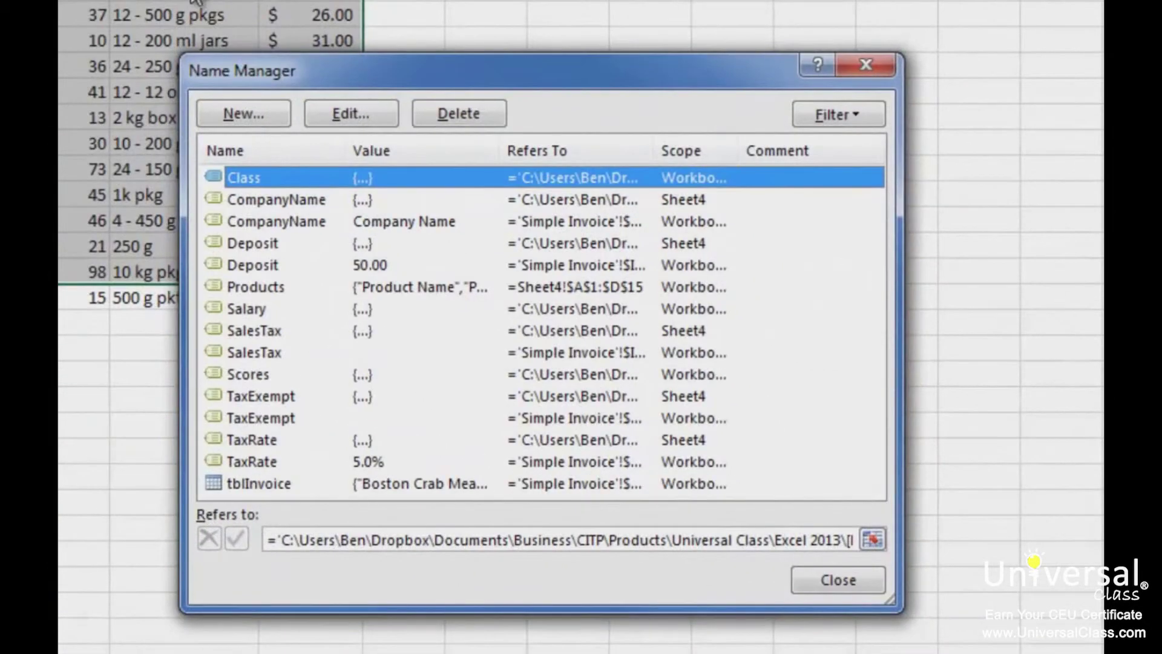
pyautogui.click(281, 285)
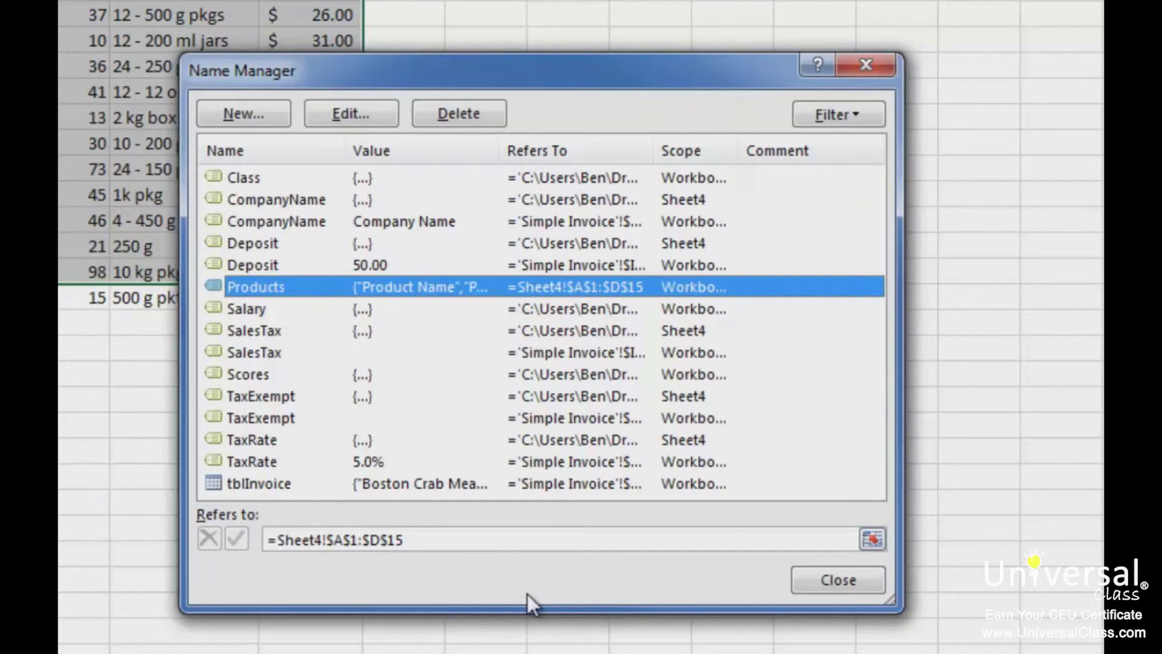
pyautogui.click(442, 543)
pyautogui.write('=OFF')
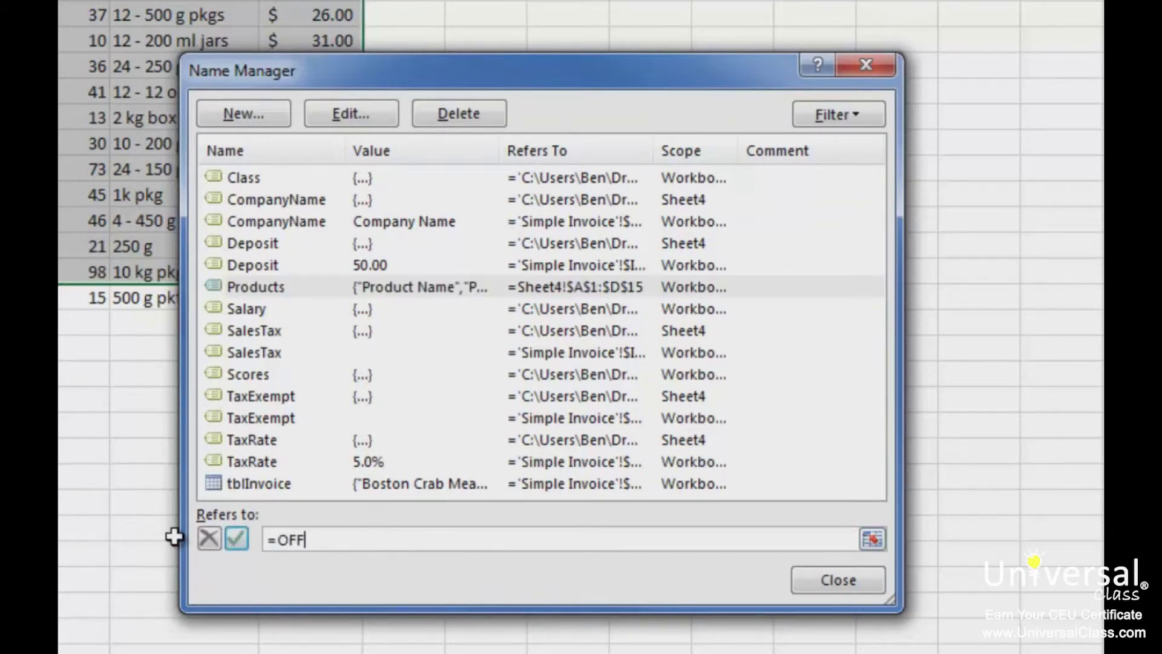
pyautogui.write('SET(Sheet4')
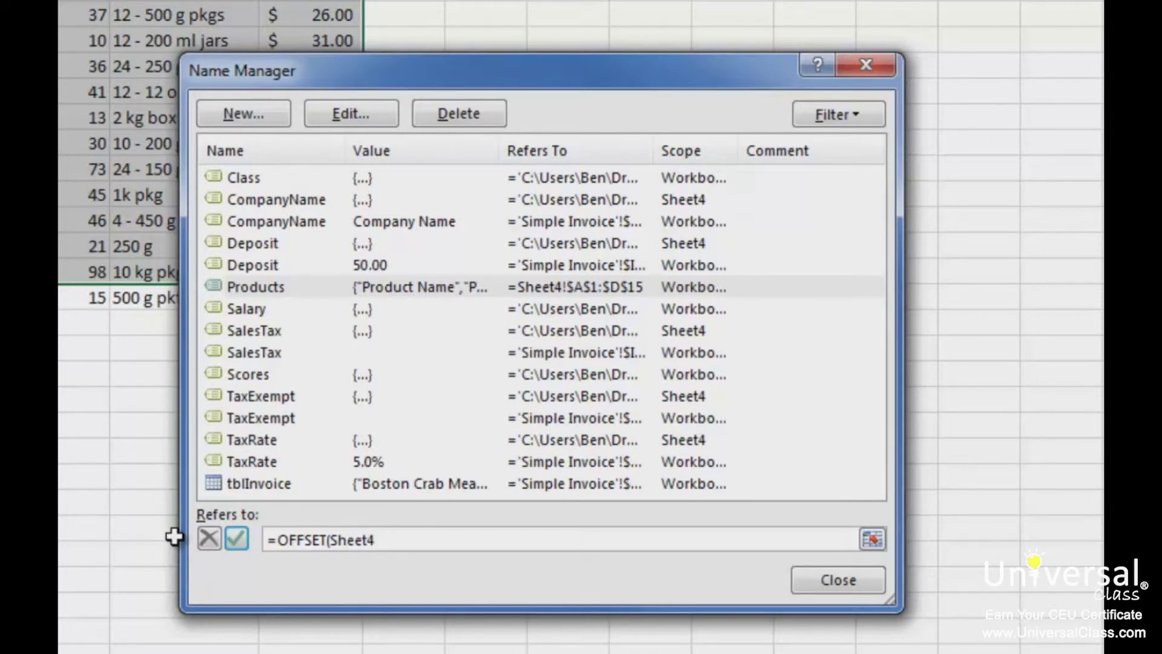
pyautogui.write('!$A$1,0,0,')
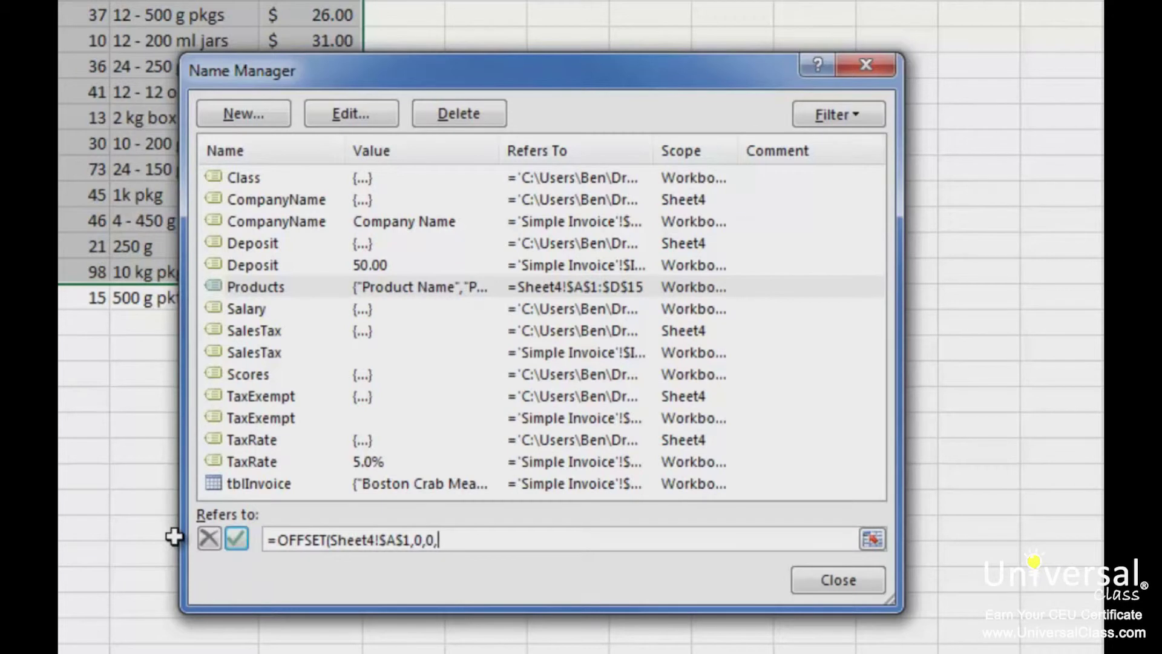
pyautogui.write('counta')
pyautogui.write('($A')
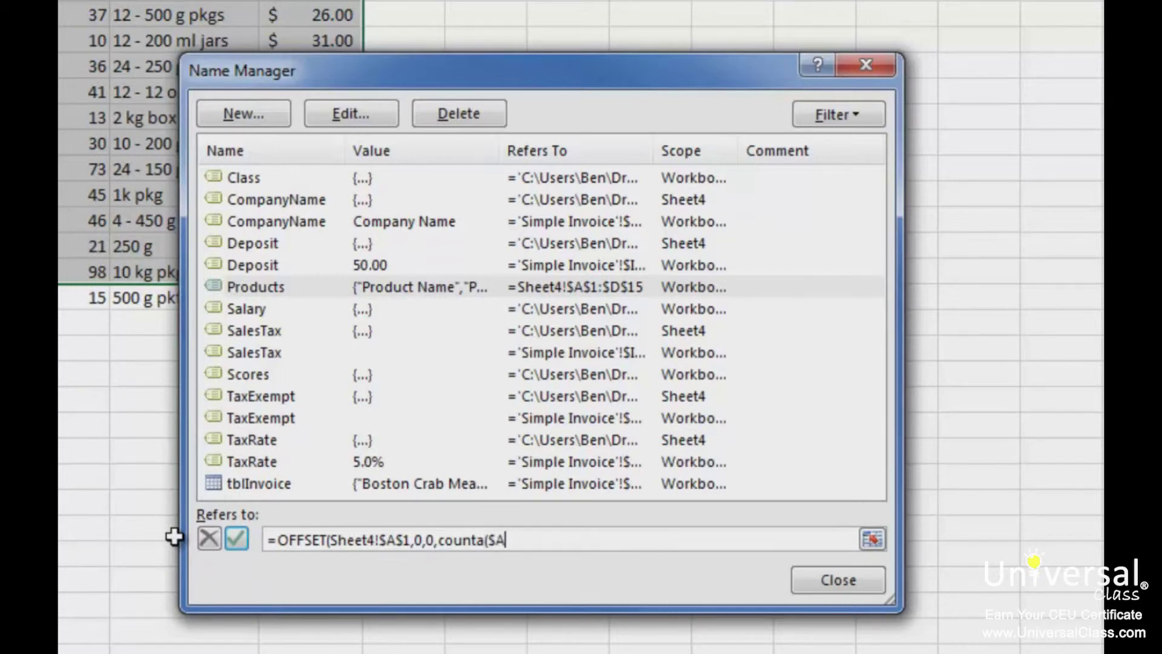
pyautogui.write(':$A),')
pyautogui.write('4)')
pyautogui.click(237, 538)
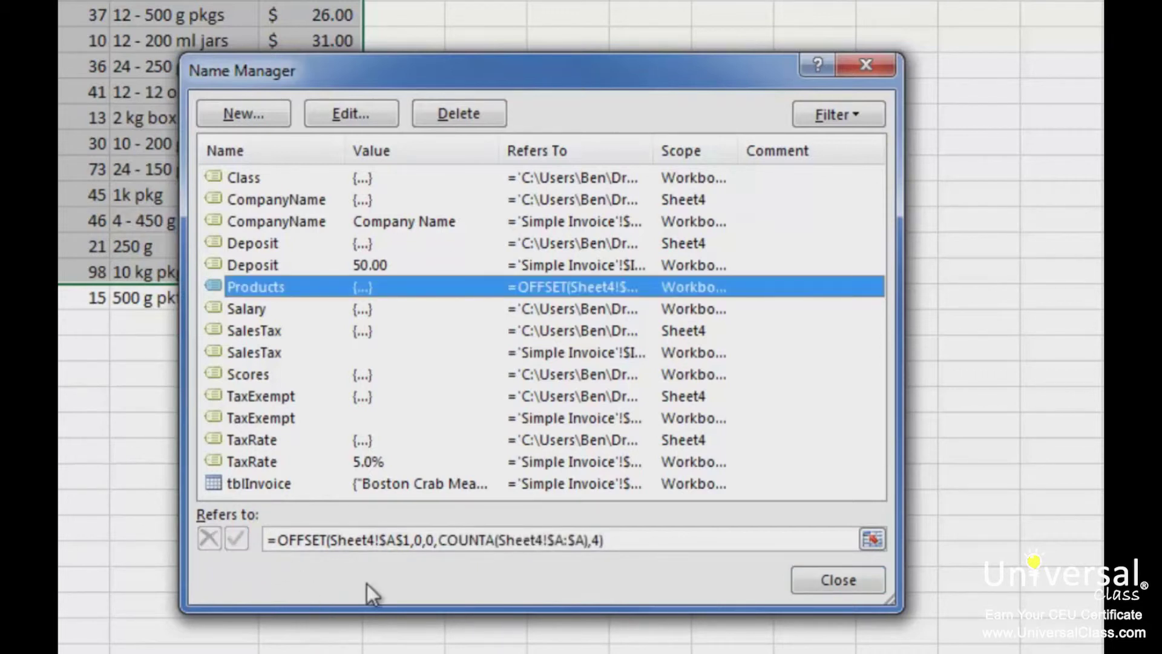
# Close the Name Manager and, on the monthly data sheet, enter D3 in cell L4 and =L4 in cell L5
pyautogui.click(832, 578)
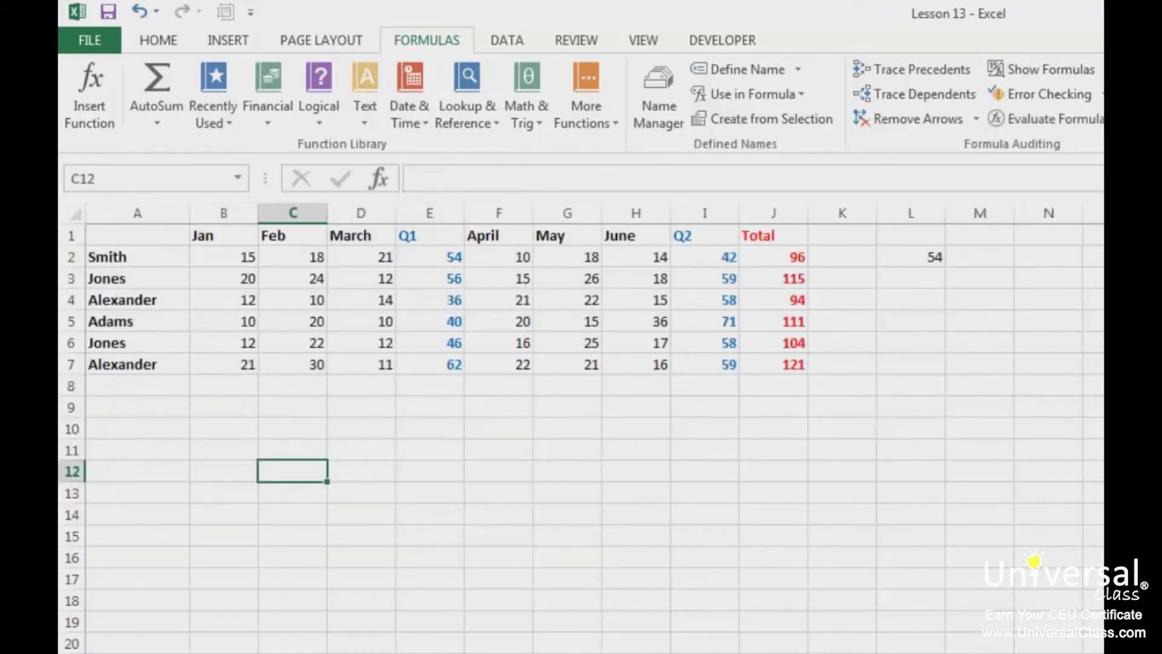
pyautogui.click(926, 321)
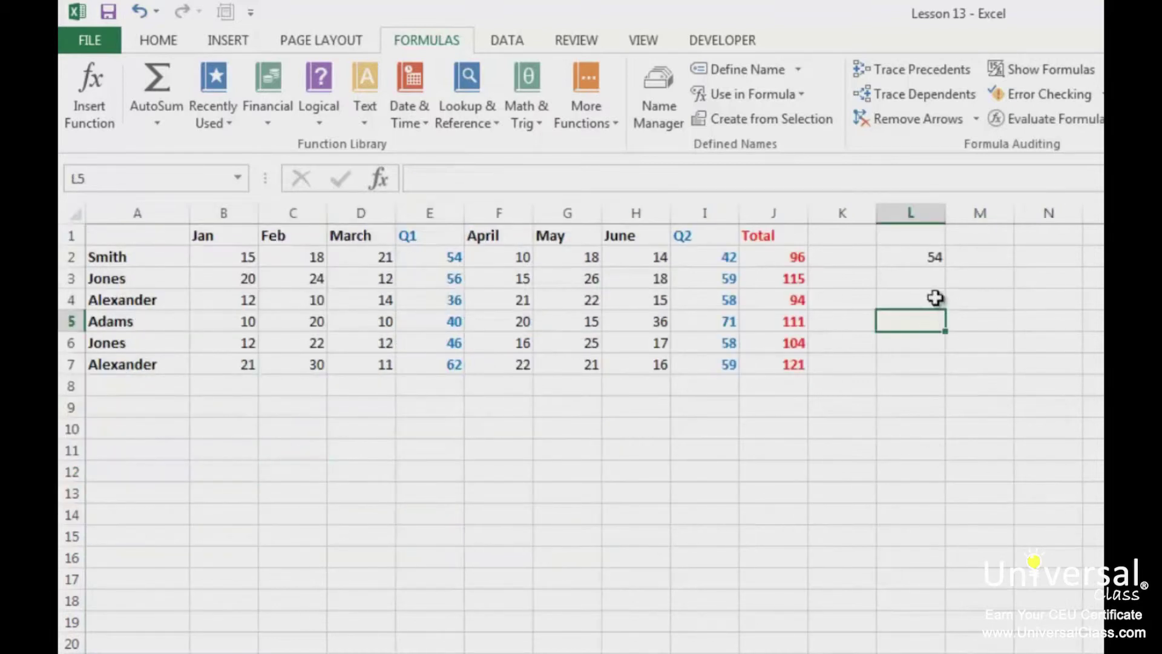
pyautogui.click(928, 297)
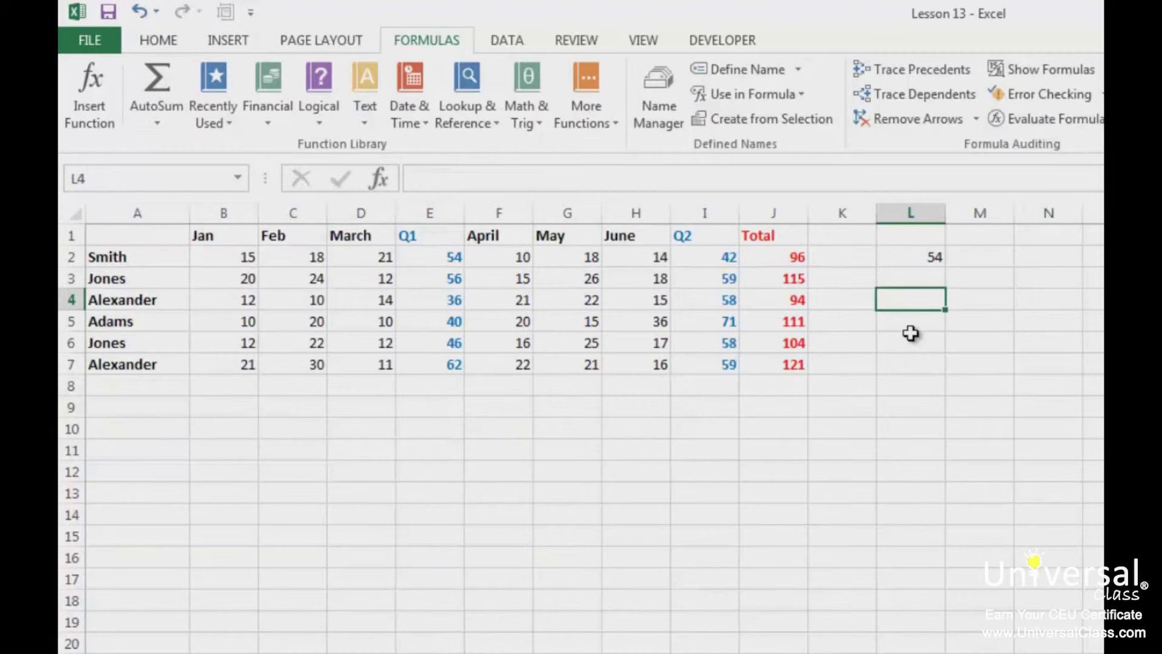
pyautogui.write('D3')
pyautogui.press('Return')
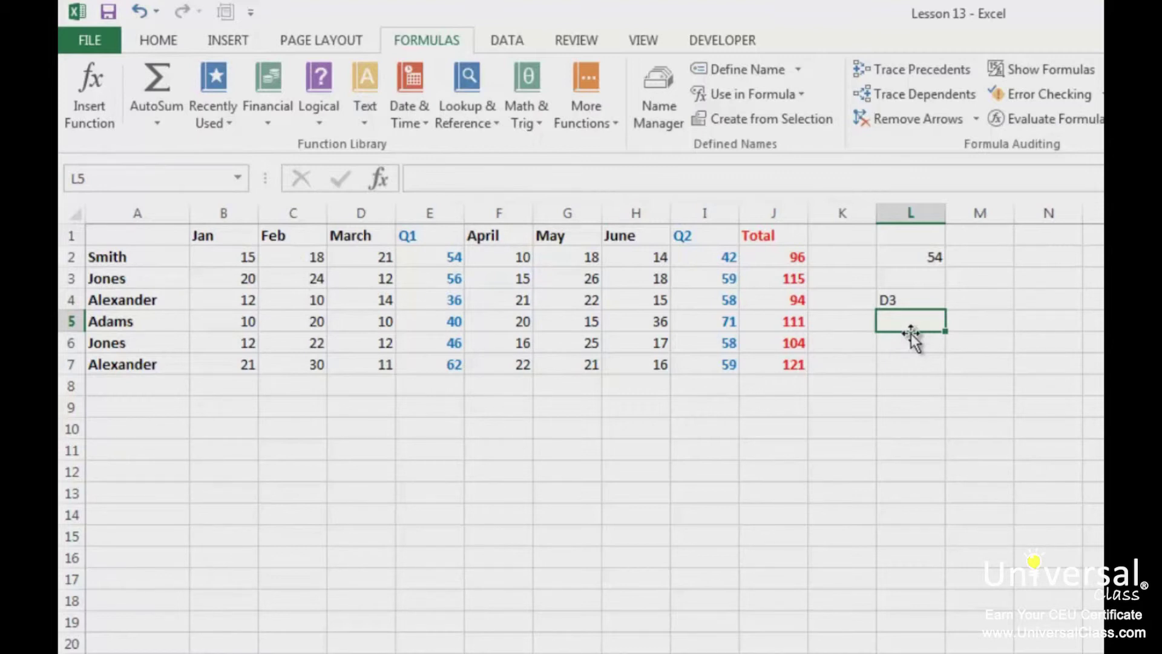
pyautogui.write('=L4')
pyautogui.press('Return')
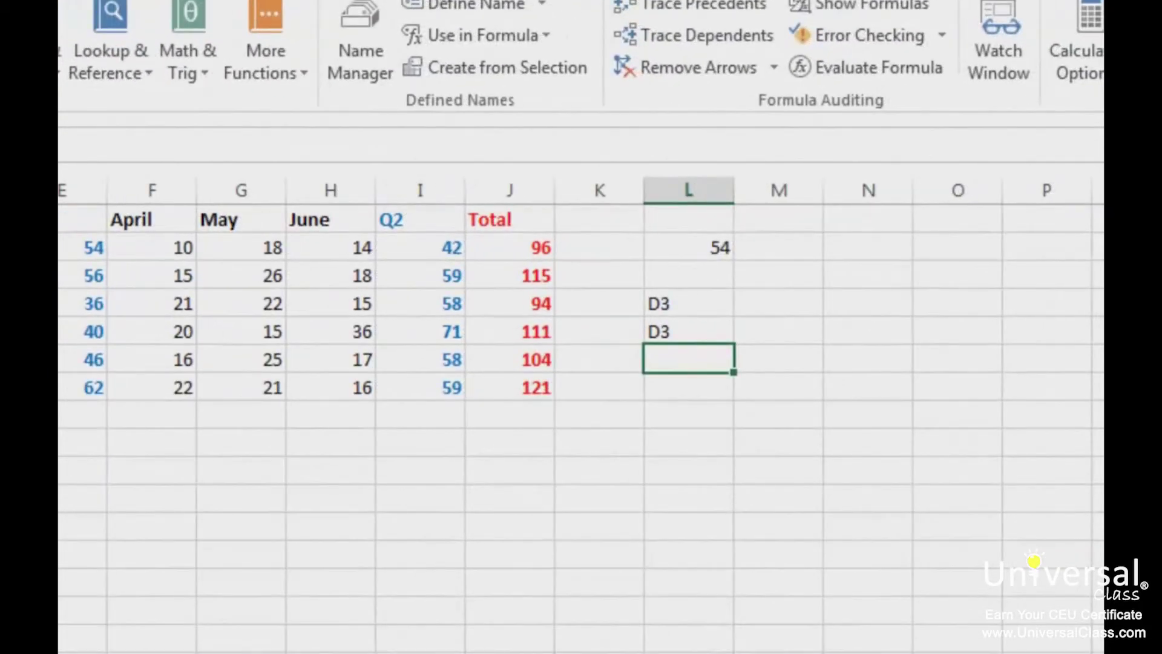
# Replace the formula in cell L5 with =INDIRECT(L4,TRUE)
pyautogui.press('Up')
pyautogui.write('=ind')
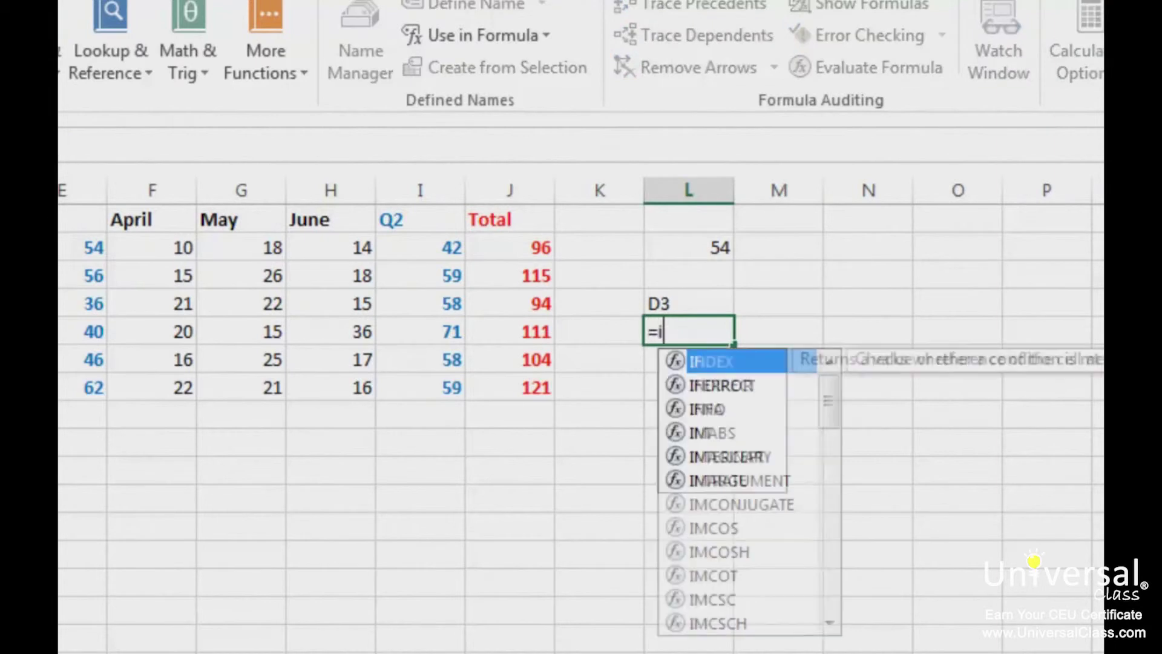
pyautogui.press('Down')
pyautogui.press('Tab')
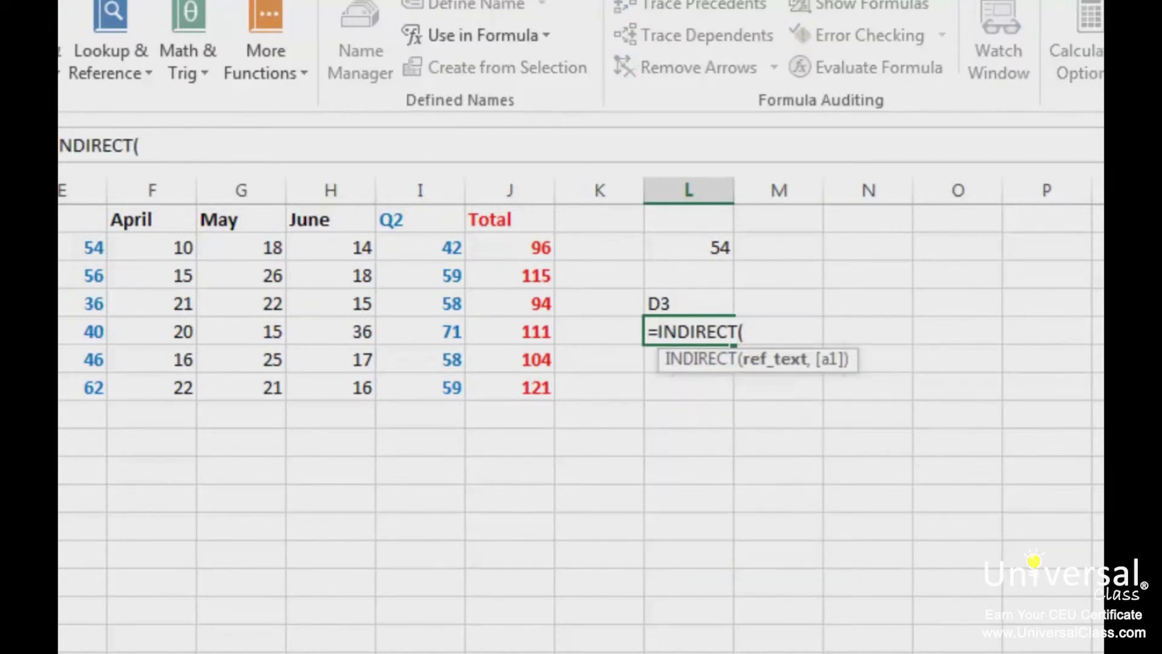
pyautogui.click(678, 306)
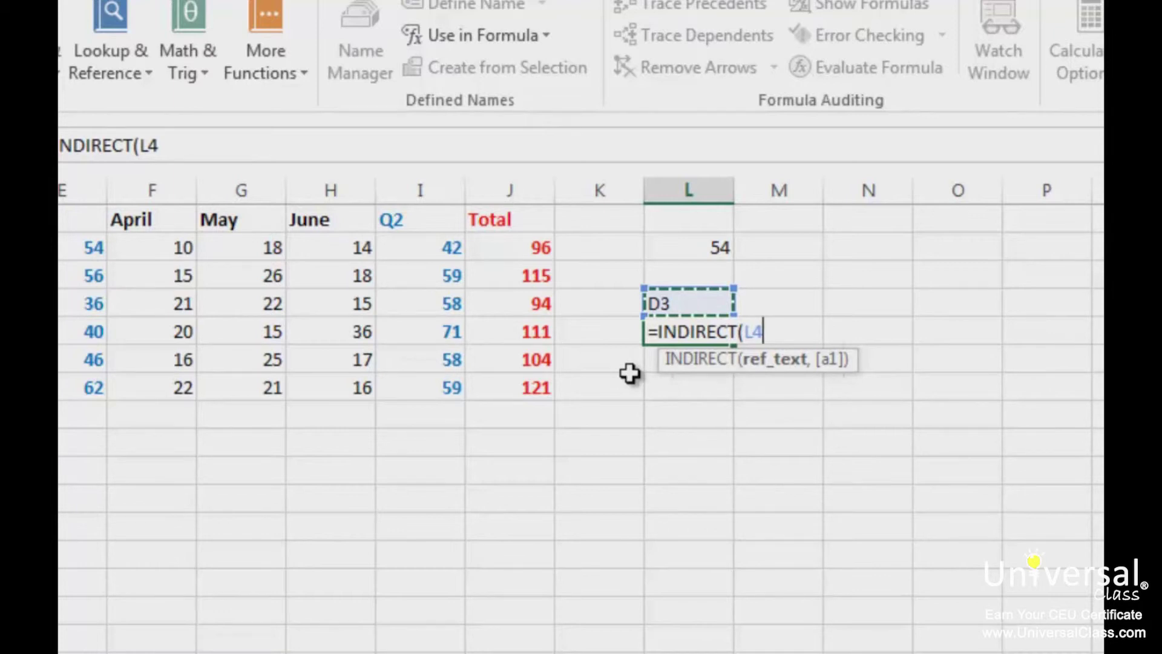
pyautogui.write(',')
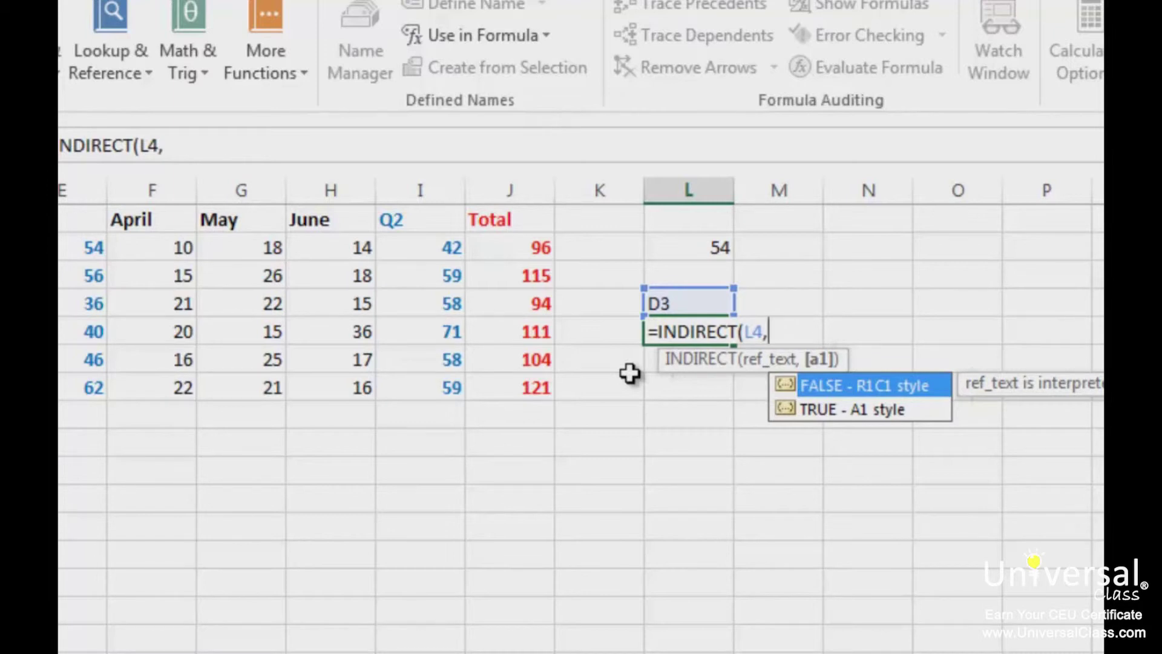
pyautogui.write('t')
pyautogui.press('Tab')
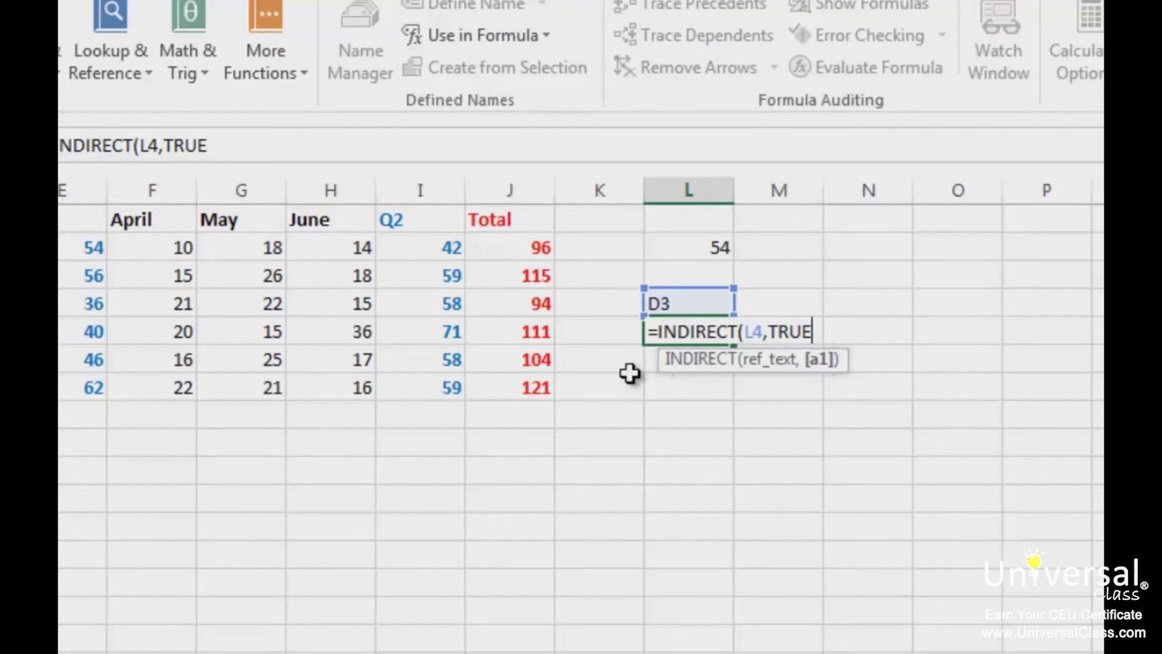
pyautogui.write(')')
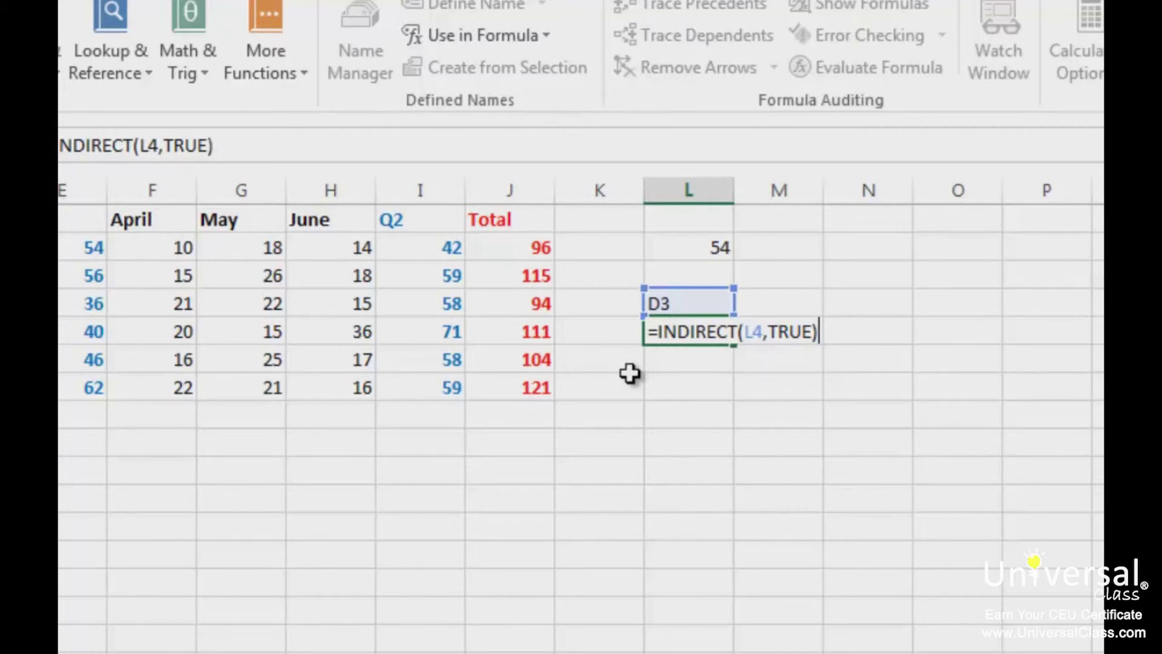
pyautogui.press('Return')
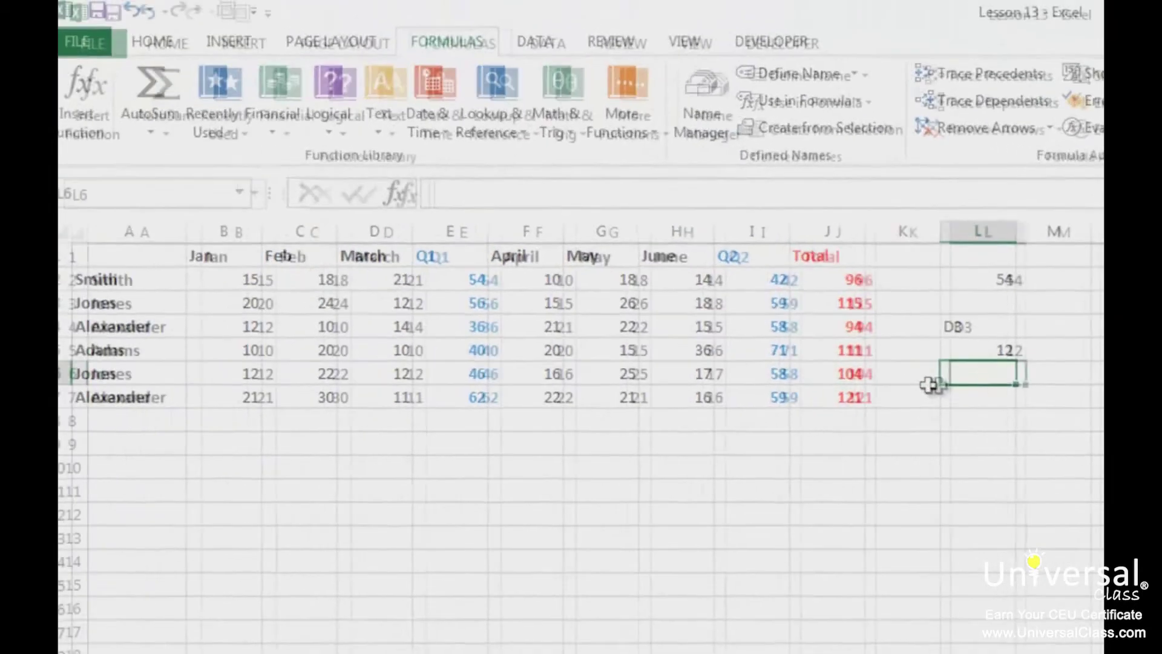
# Compare the INDIRECT result in L5 with the value in cell D3
pyautogui.press('Up')
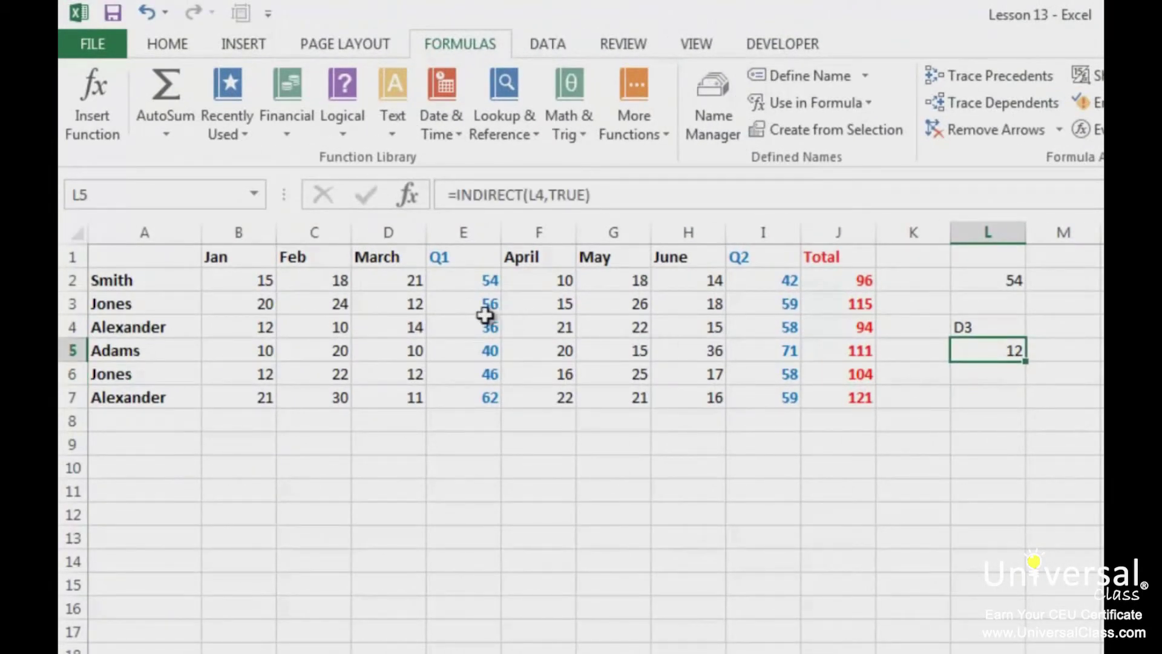
pyautogui.click(397, 306)
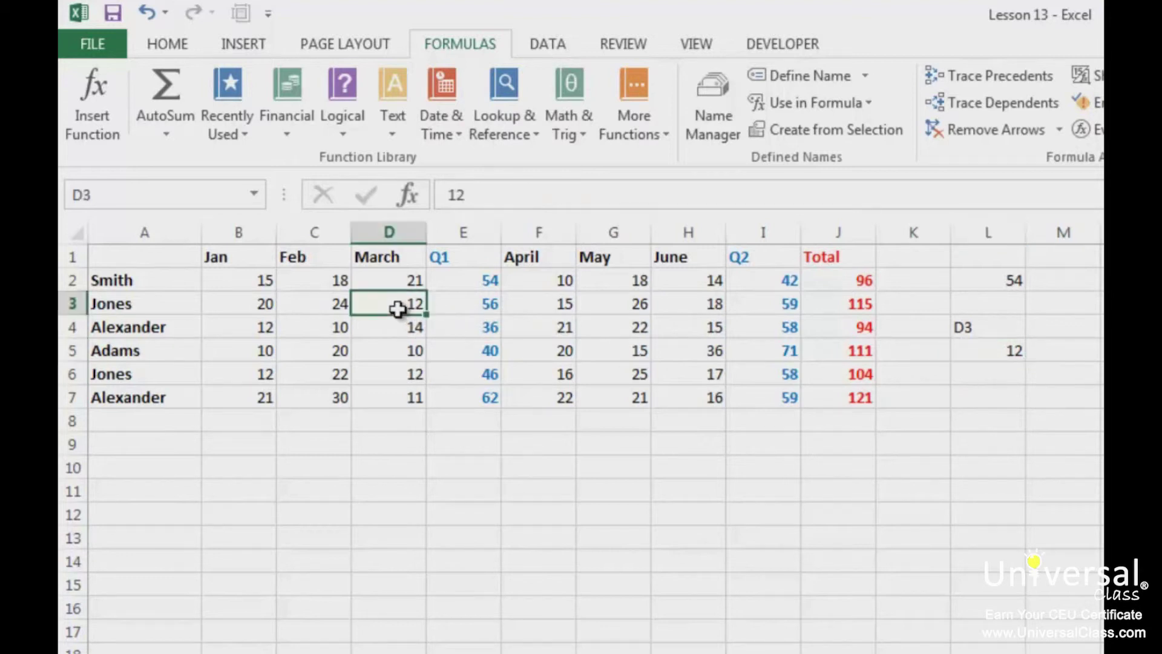
pyautogui.click(986, 351)
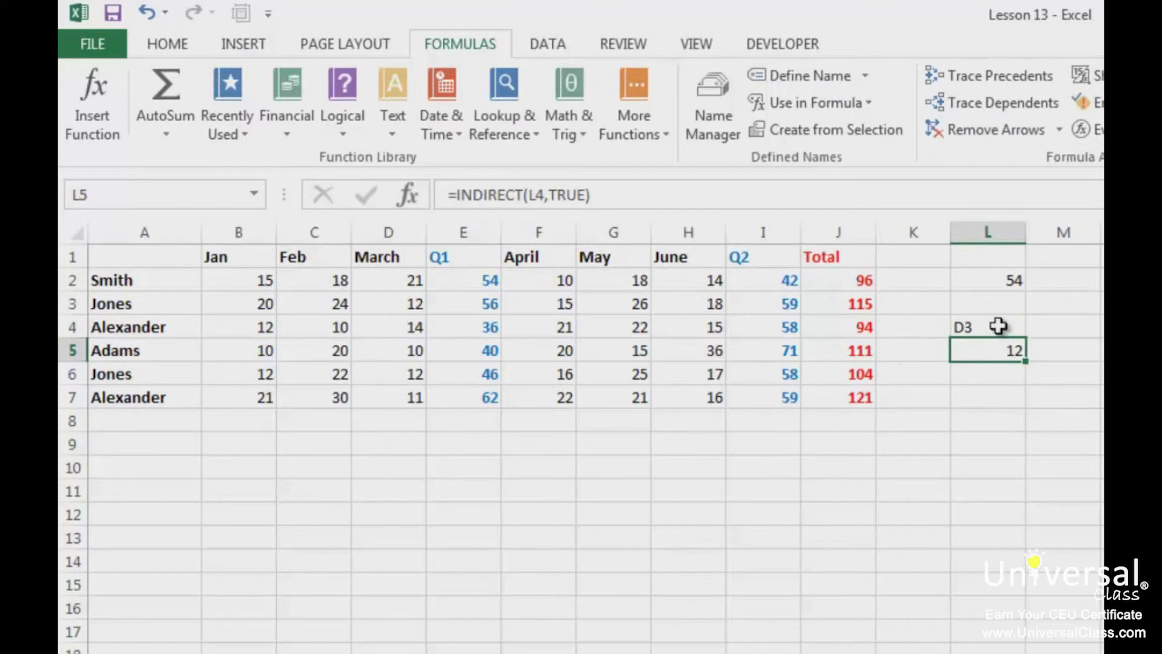
# Change the reference text in cell L4 to B2
pyautogui.click(999, 326)
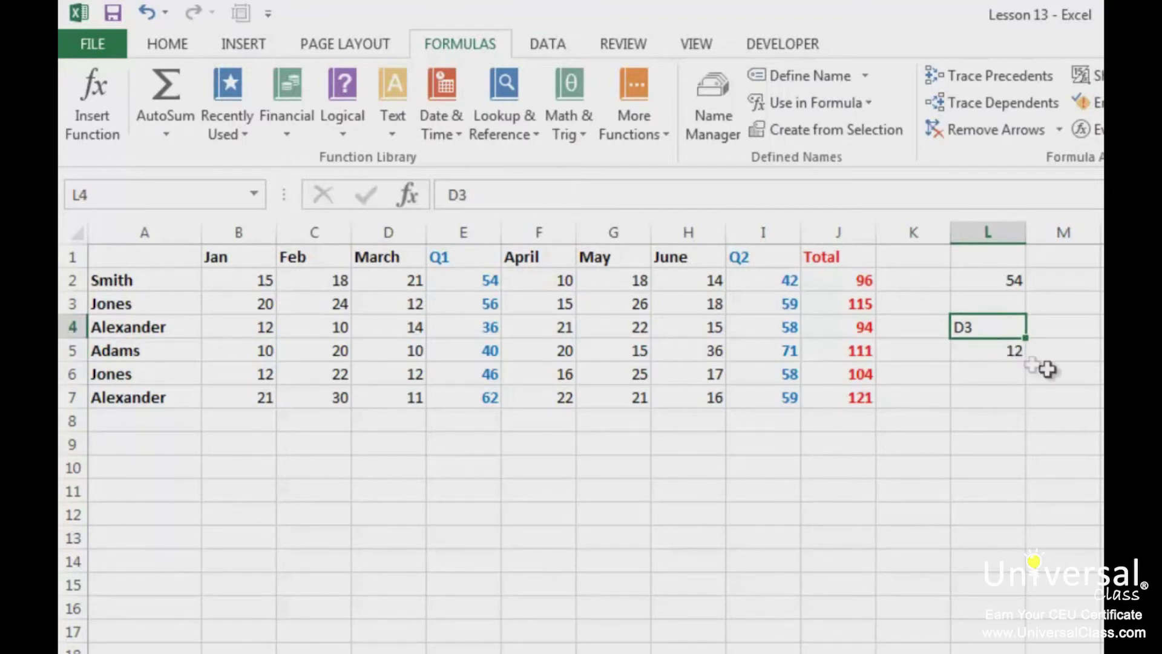
pyautogui.write('B2')
pyautogui.press('Tab')
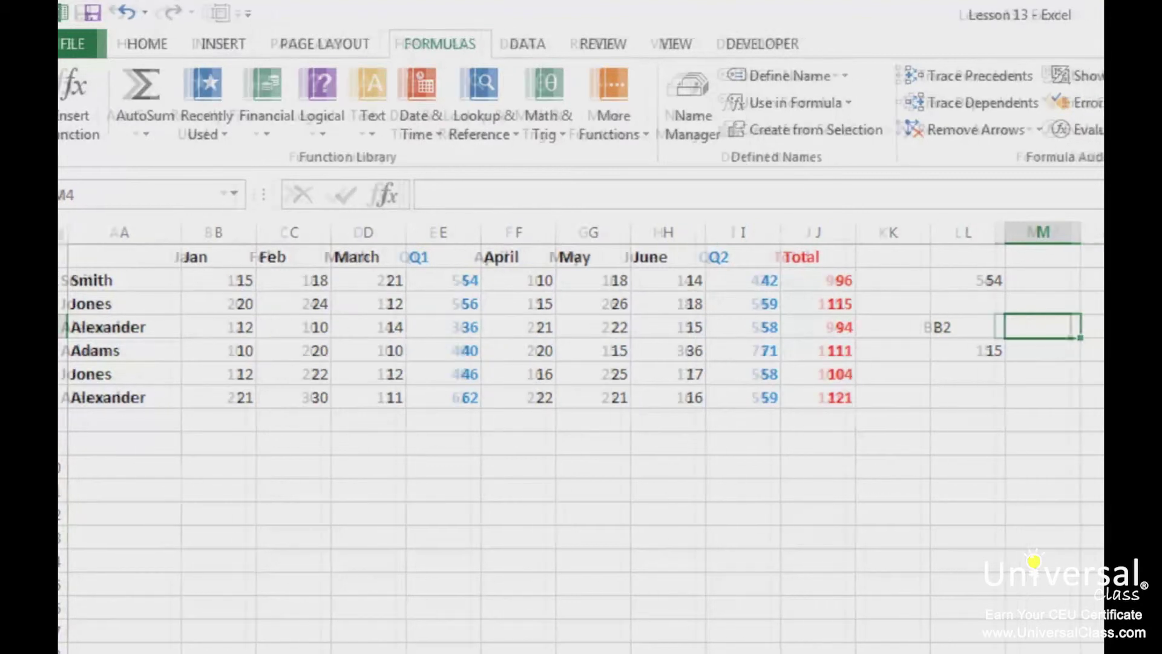
# Enter the headings Start and End in N2 and O2, with B2 and D7 beneath them in N3 and O3
pyautogui.click(871, 271)
pyautogui.write('Start')
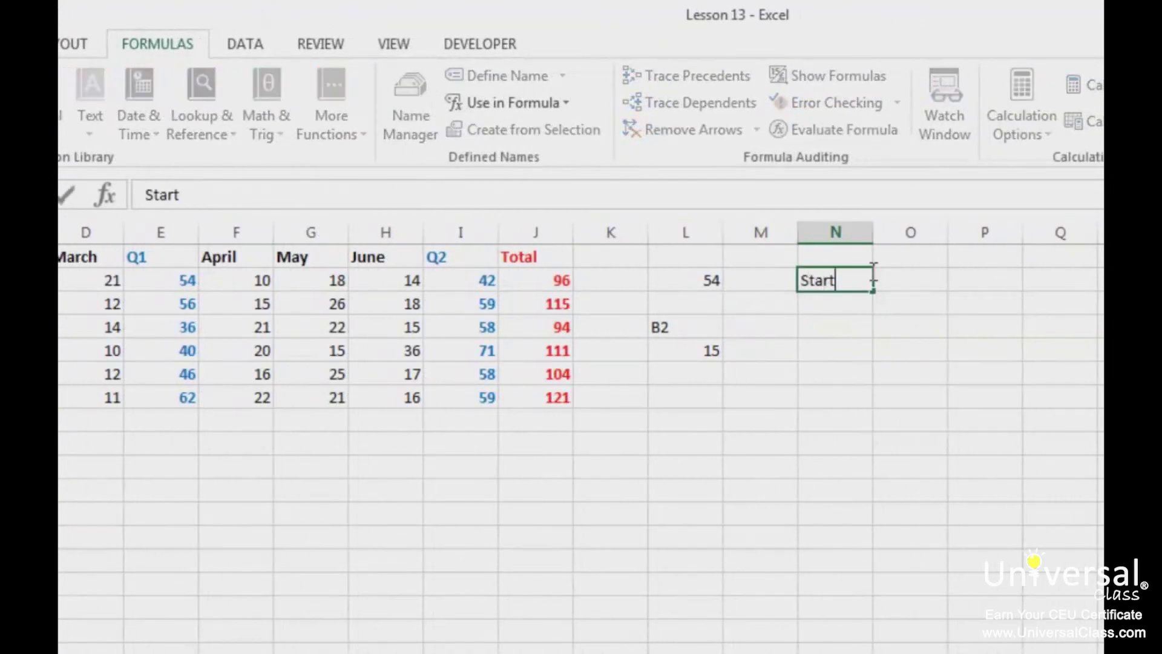
pyautogui.press('Tab')
pyautogui.write('End')
pyautogui.press('Return')
pyautogui.write('B2')
pyautogui.press('Tab')
pyautogui.write('D7')
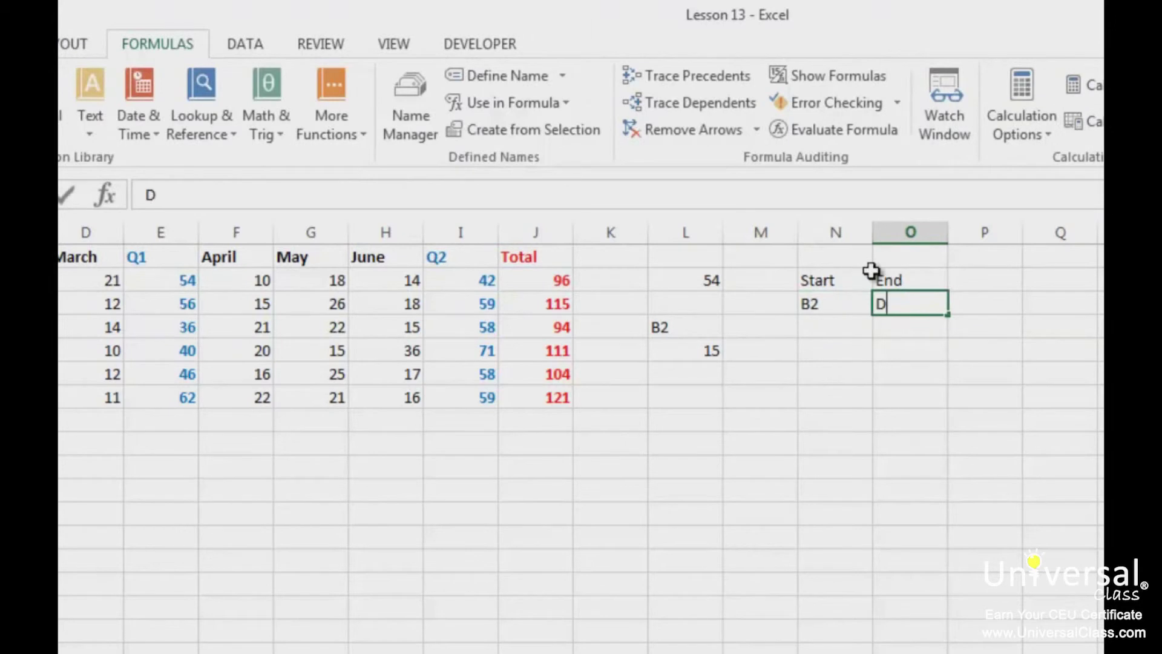
pyautogui.press('Return')
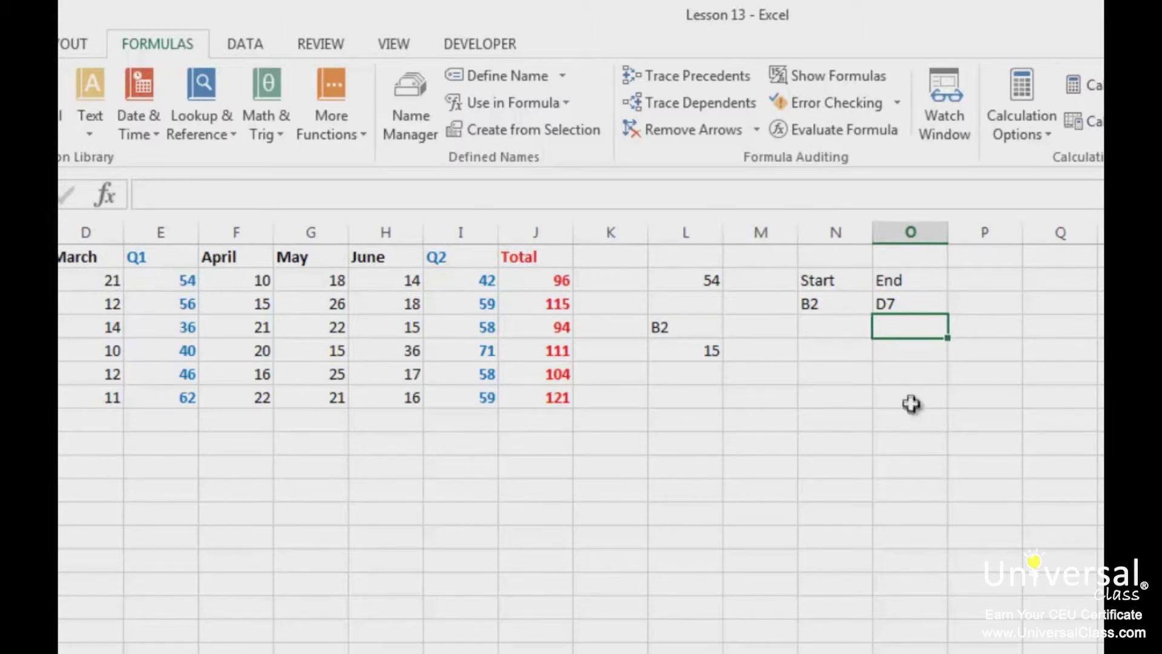
# Enter the formula =SUM(INDIRECT(N3):INDIRECT(O3)) in cell N5
pyautogui.click(846, 347)
pyautogui.write('=su')
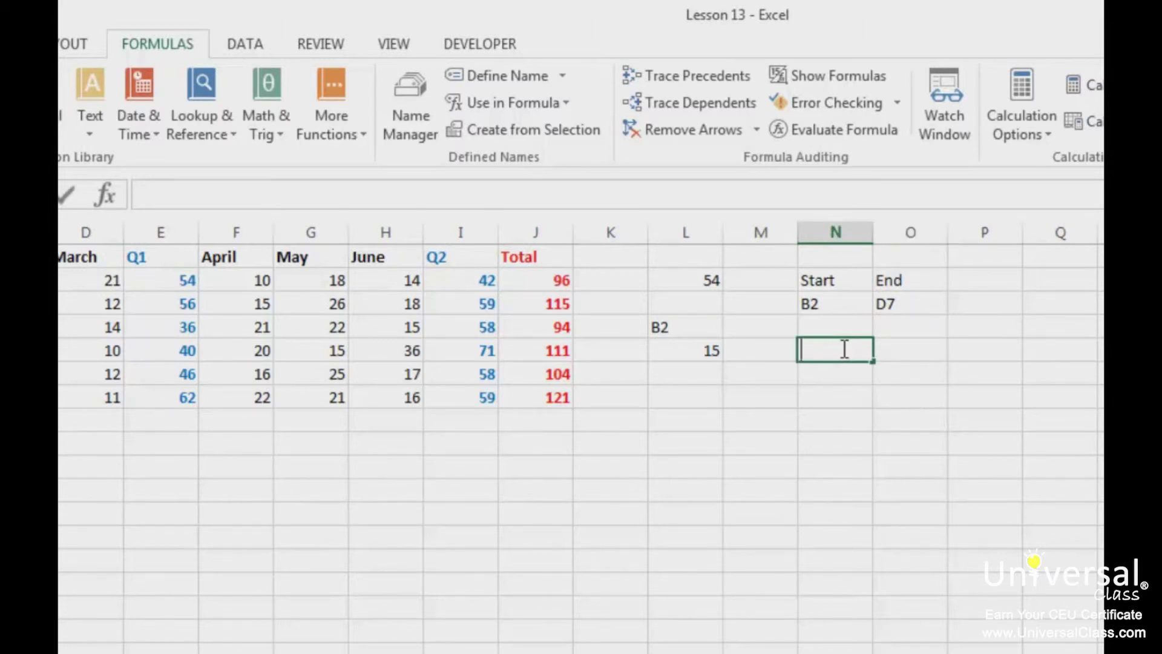
pyautogui.write('m(')
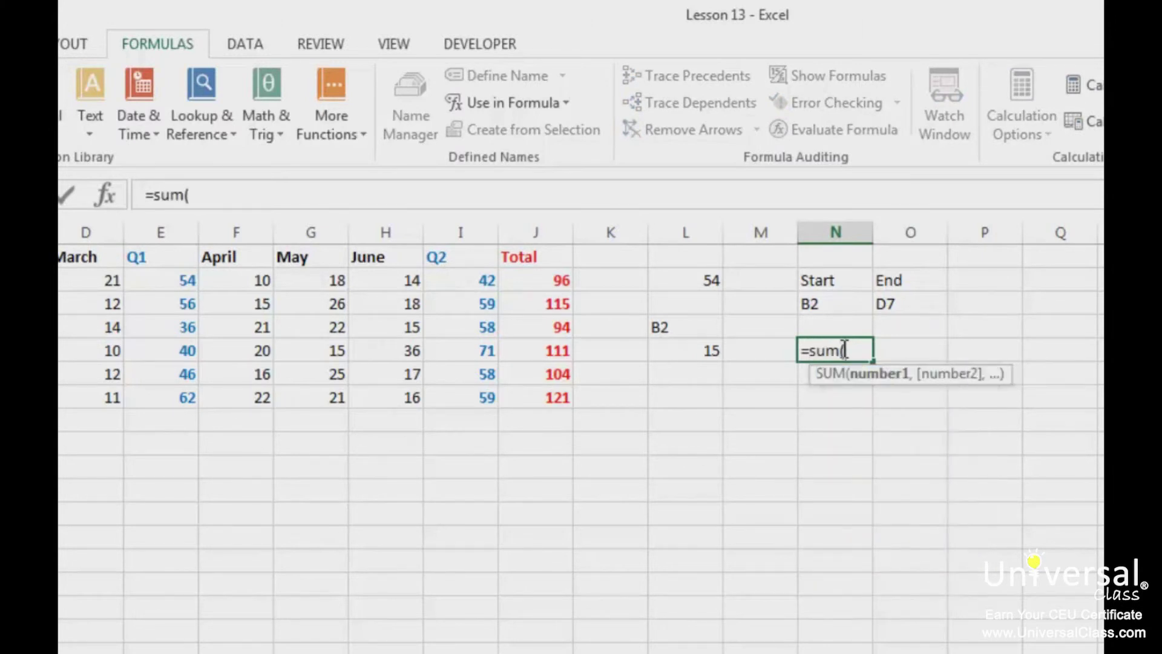
pyautogui.write('indi')
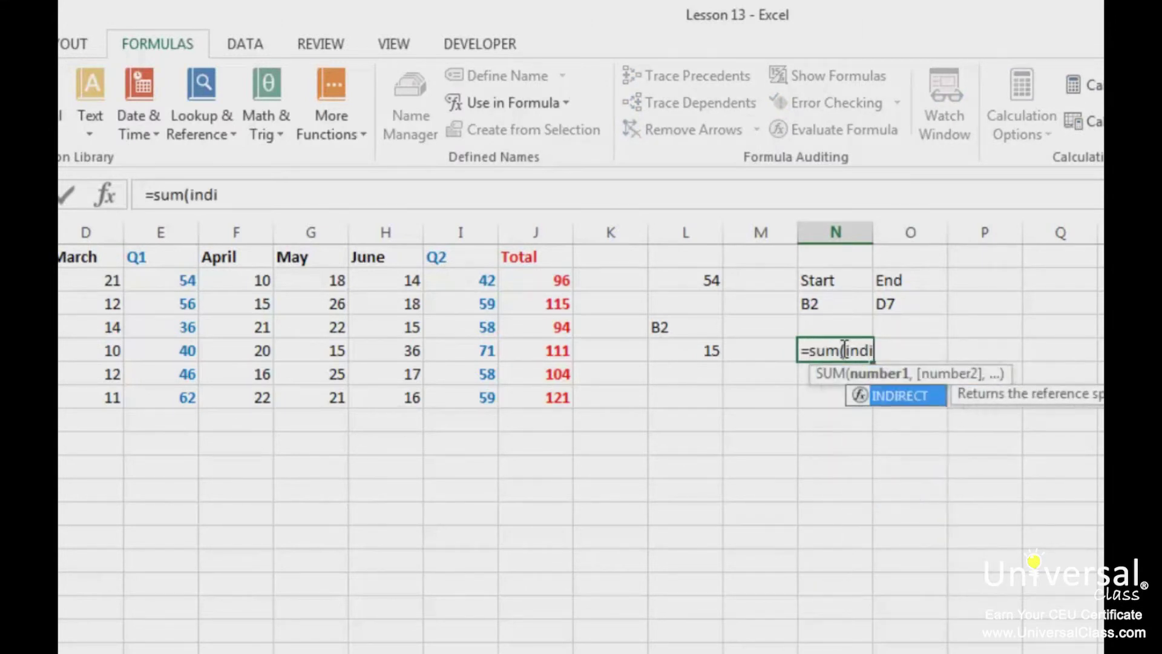
pyautogui.press('Tab')
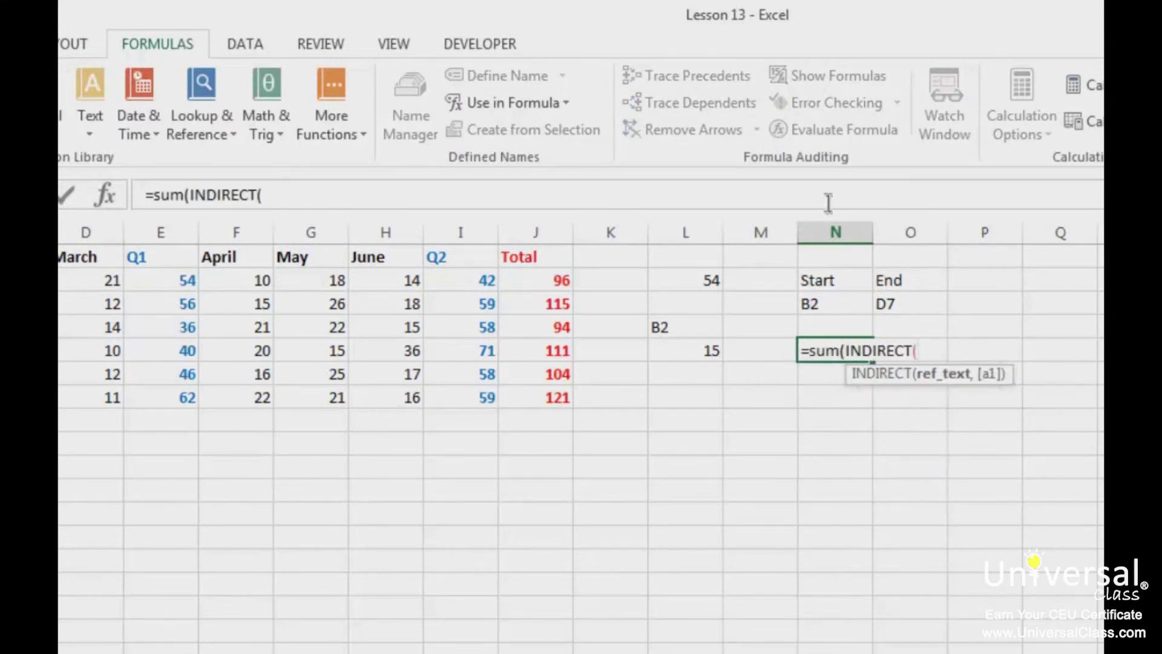
pyautogui.click(833, 302)
pyautogui.write('):')
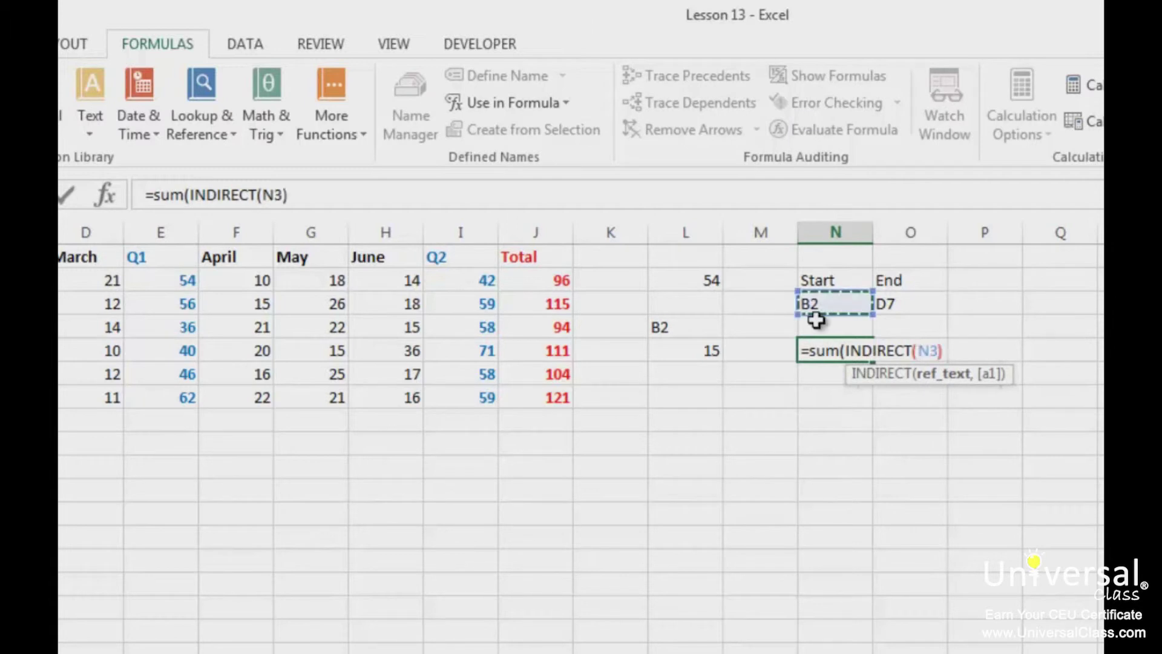
pyautogui.write('indi')
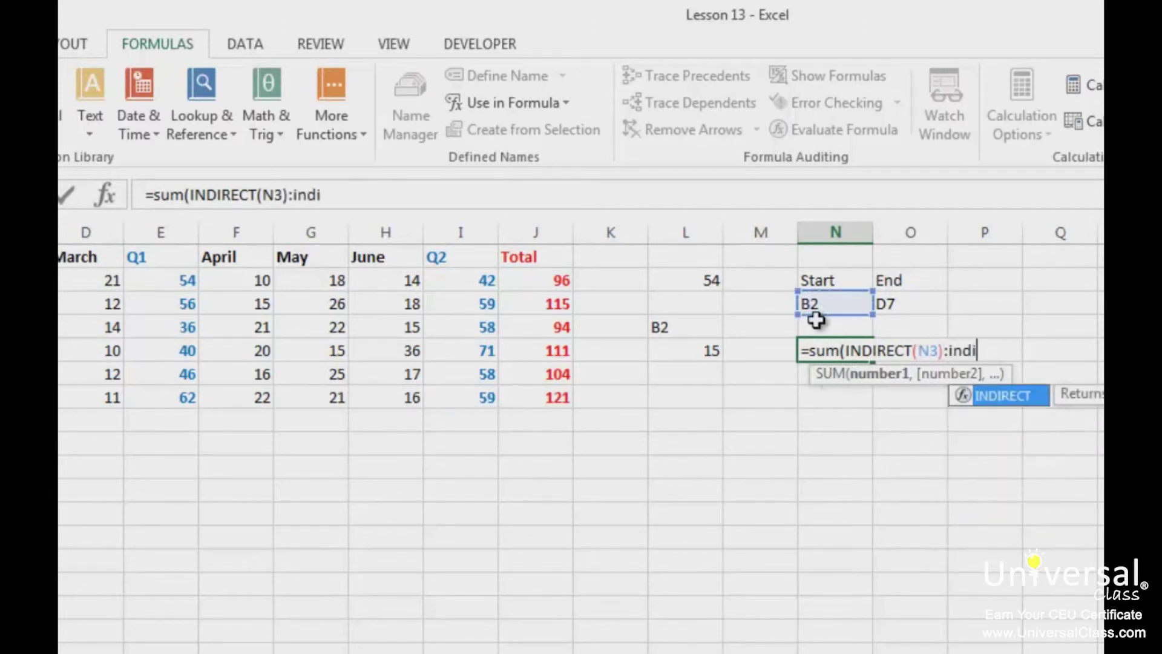
pyautogui.press('Tab')
pyautogui.write('(')
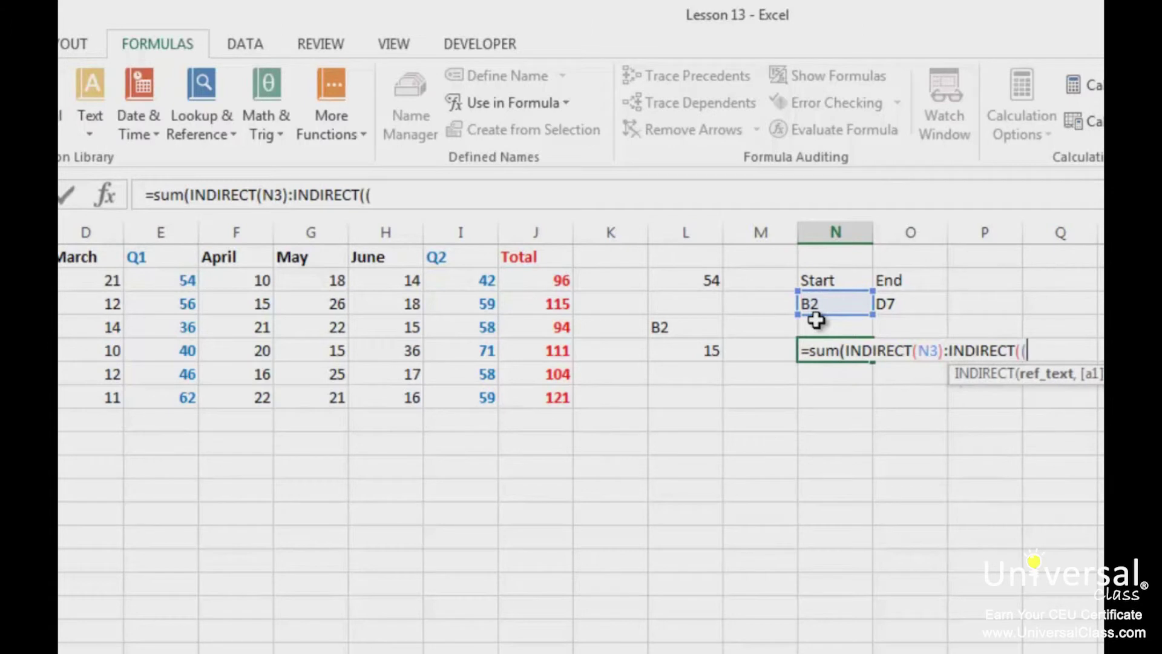
pyautogui.click(893, 303)
pyautogui.write('))')
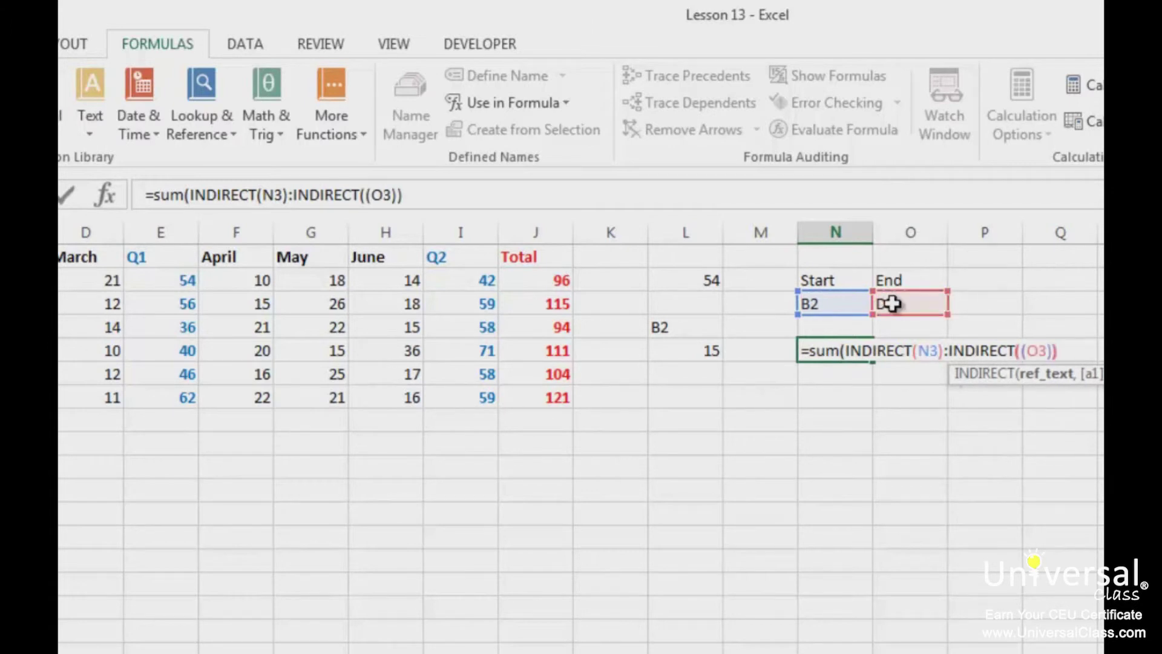
pyautogui.click(1018, 356)
pyautogui.press('Delete')
pyautogui.click(1057, 353)
pyautogui.press('Return')
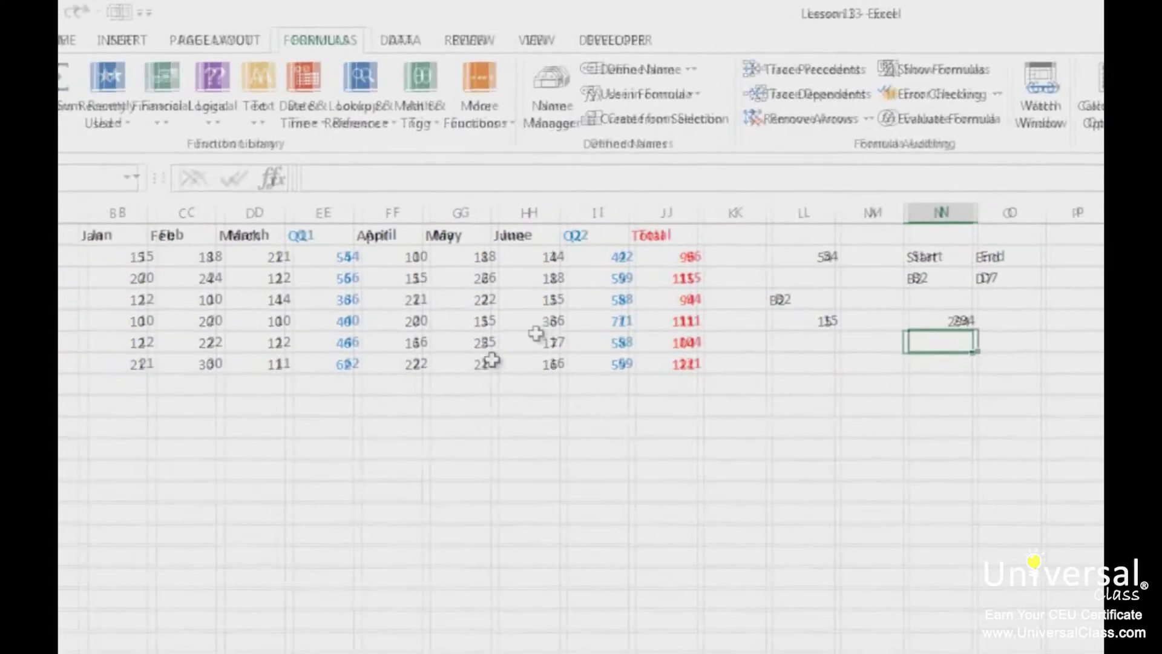
# Total the Q1 column in cell E11 with AutoSum over E2:E10
pyautogui.moveTo(410, 427); pyautogui.dragTo(402, 242)
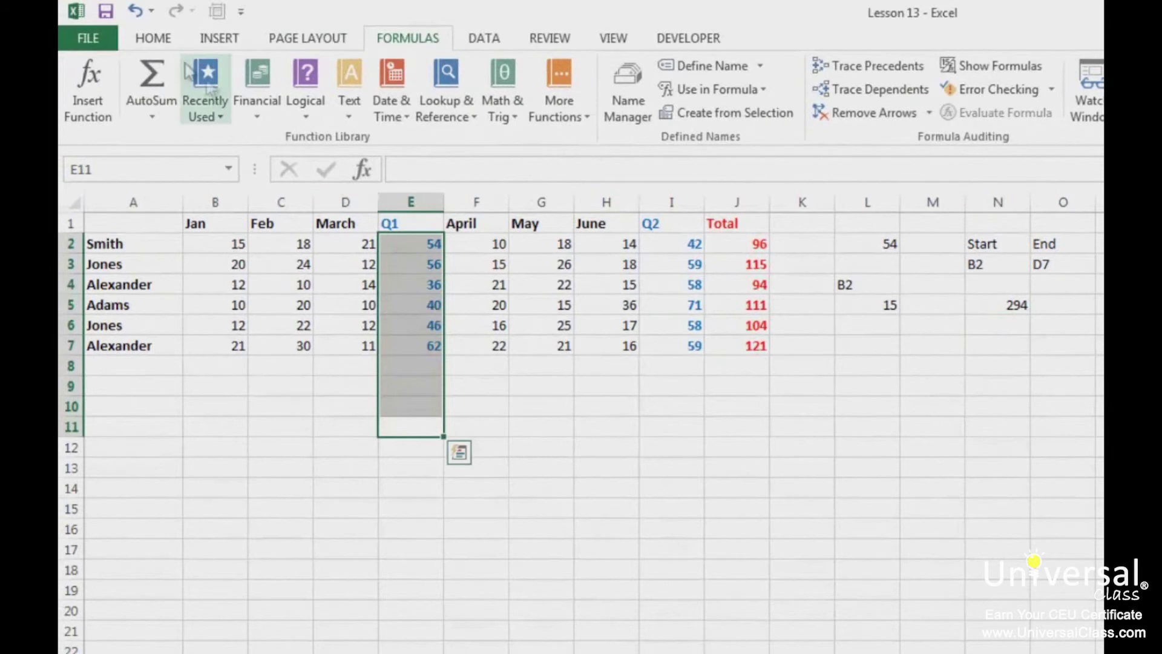
pyautogui.click(145, 80)
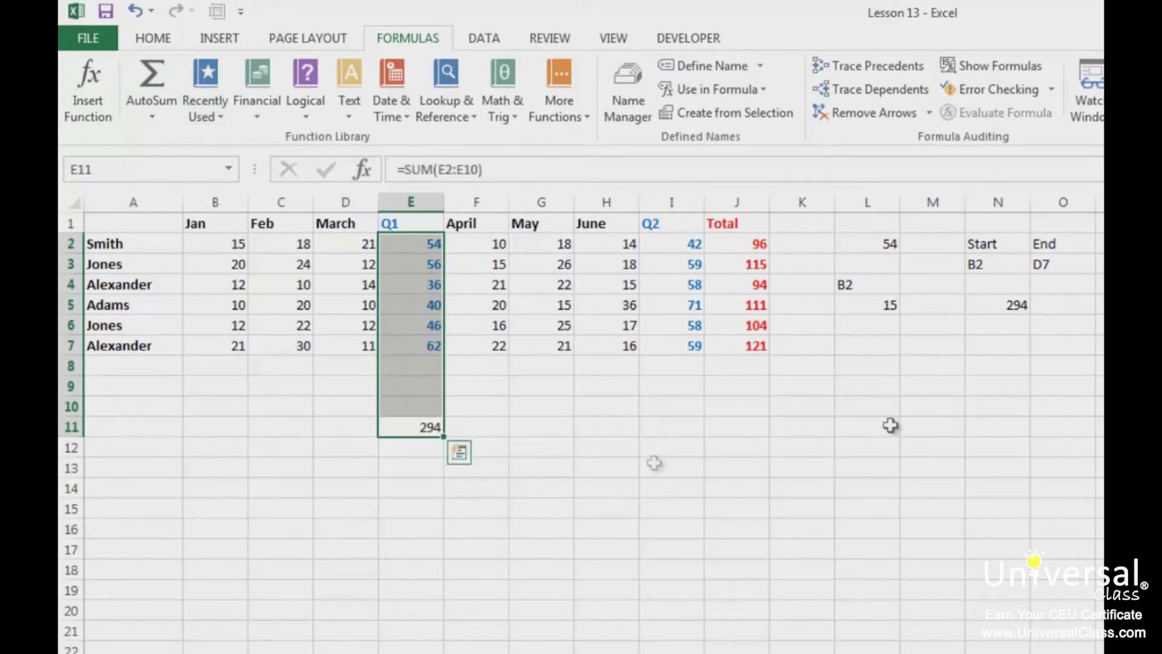
# Change the Start reference in N3 to F2 and End in O3 to H7, and AutoSum the Q2 range I2:I10 in I11
pyautogui.click(1001, 268)
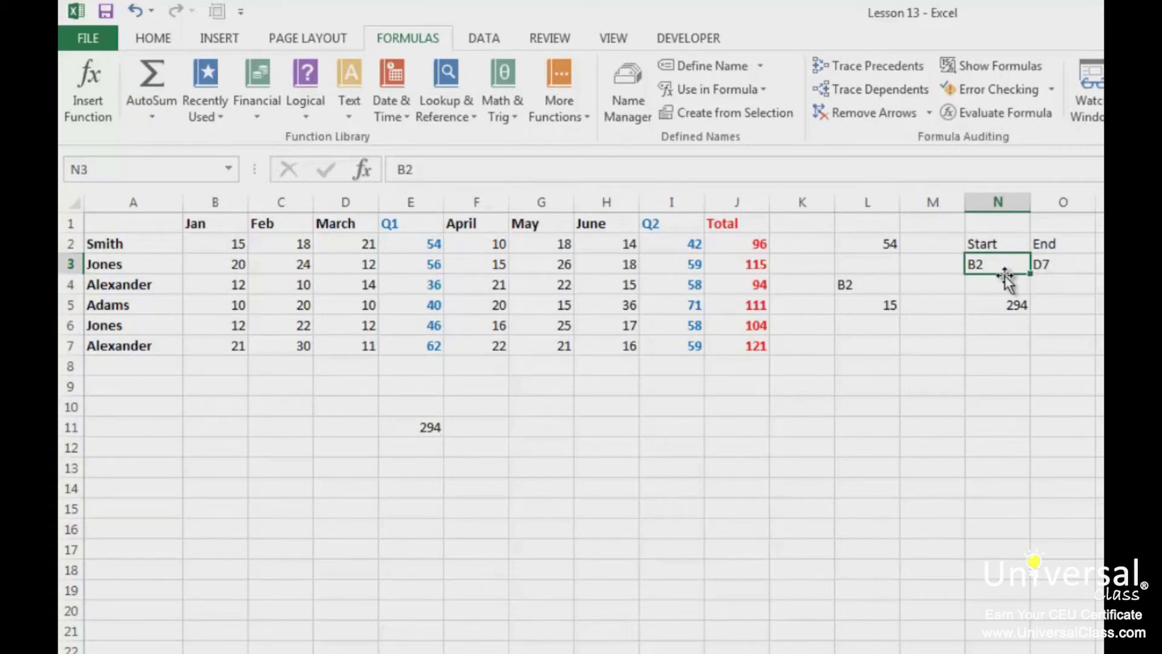
pyautogui.write('F2')
pyautogui.press('Tab')
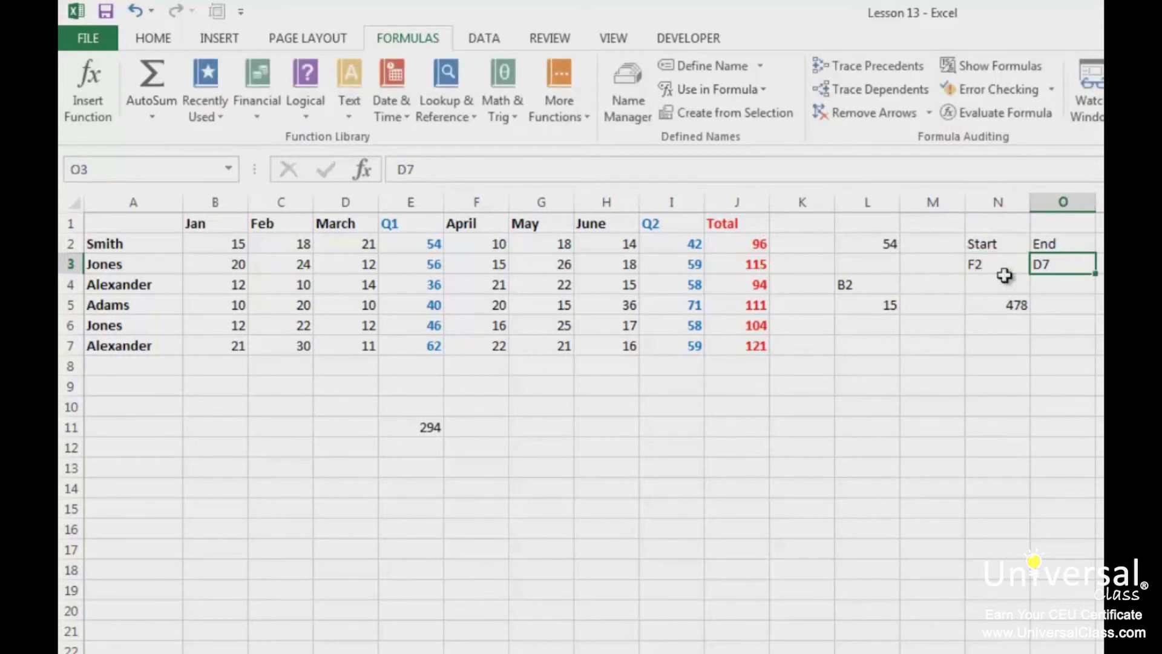
pyautogui.write('H7')
pyautogui.press('Return')
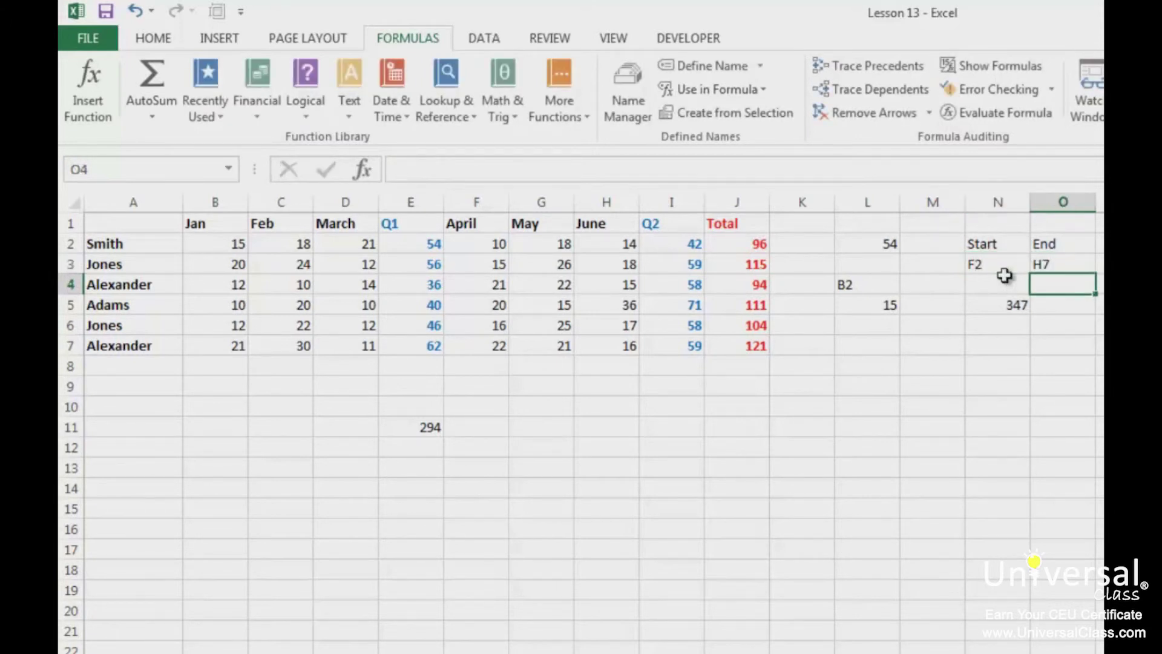
pyautogui.moveTo(669, 427); pyautogui.dragTo(664, 244)
pyautogui.click(152, 74)
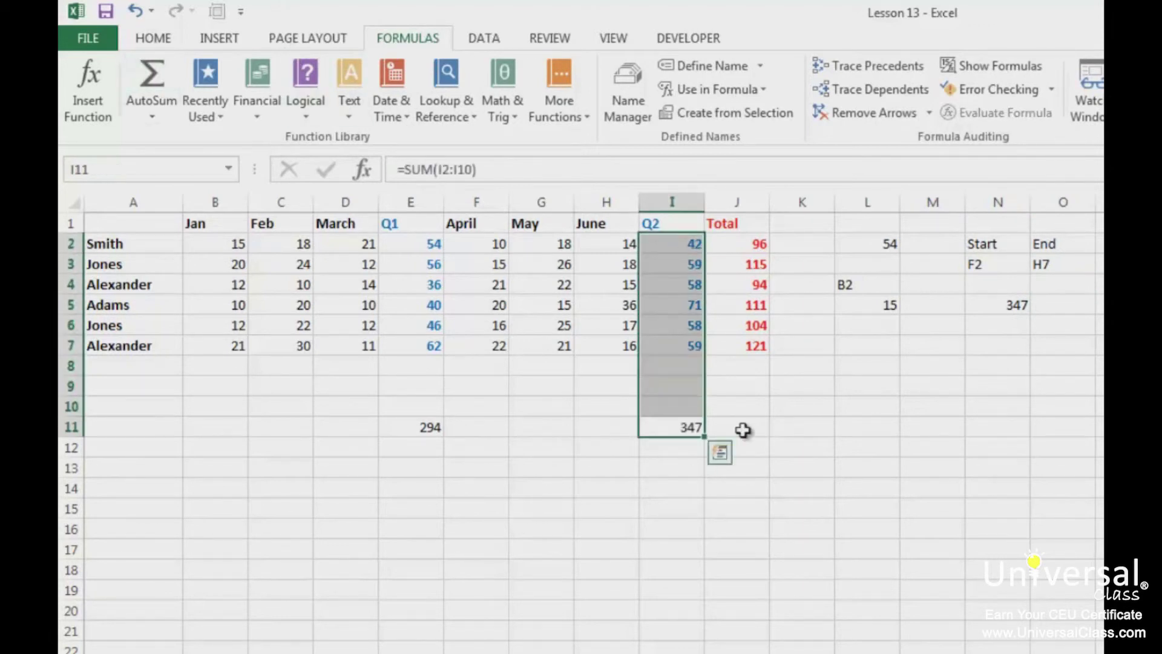
# Set the Start reference in N3 to the incomplete cell reference F
pyautogui.click(745, 429)
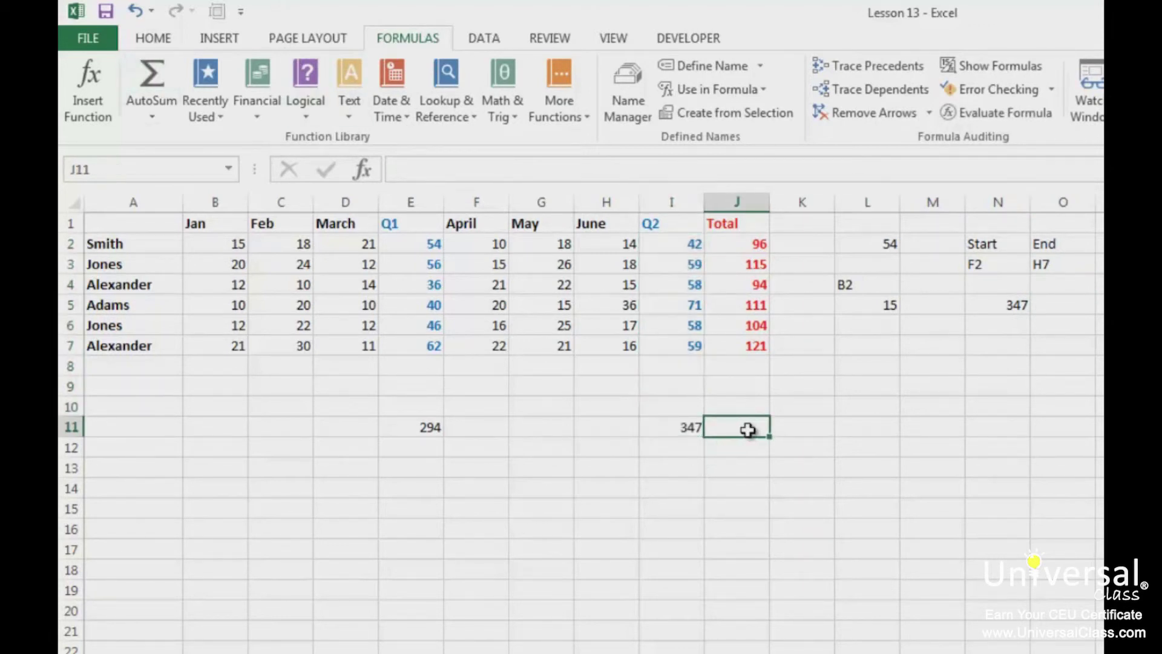
pyautogui.click(997, 305)
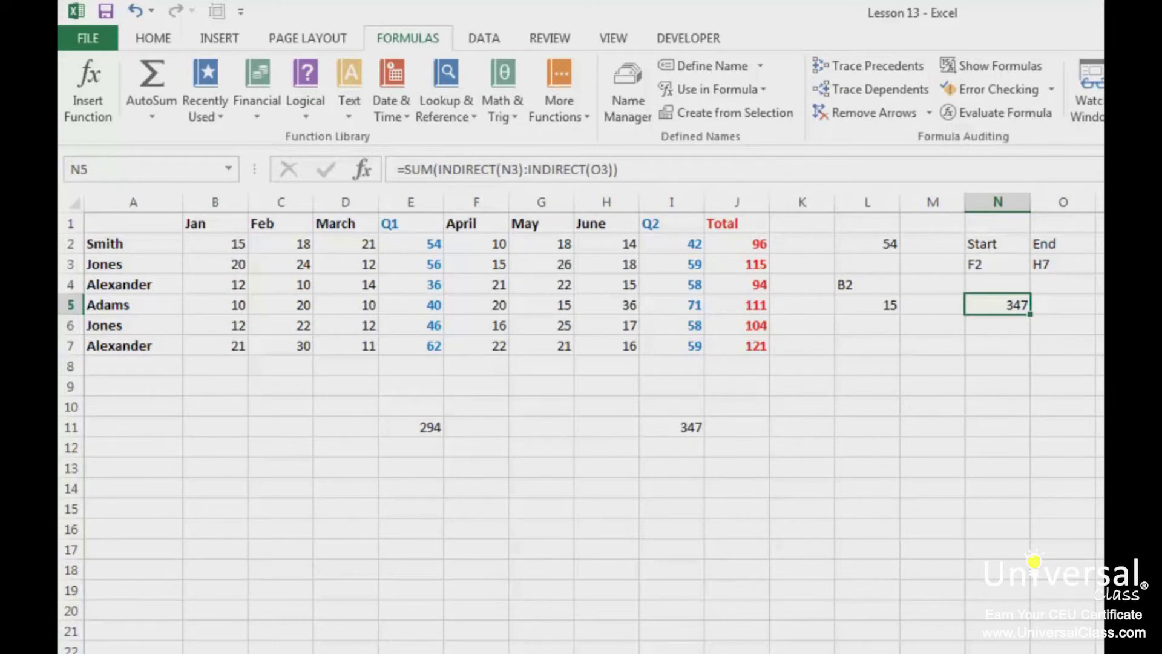
pyautogui.click(998, 264)
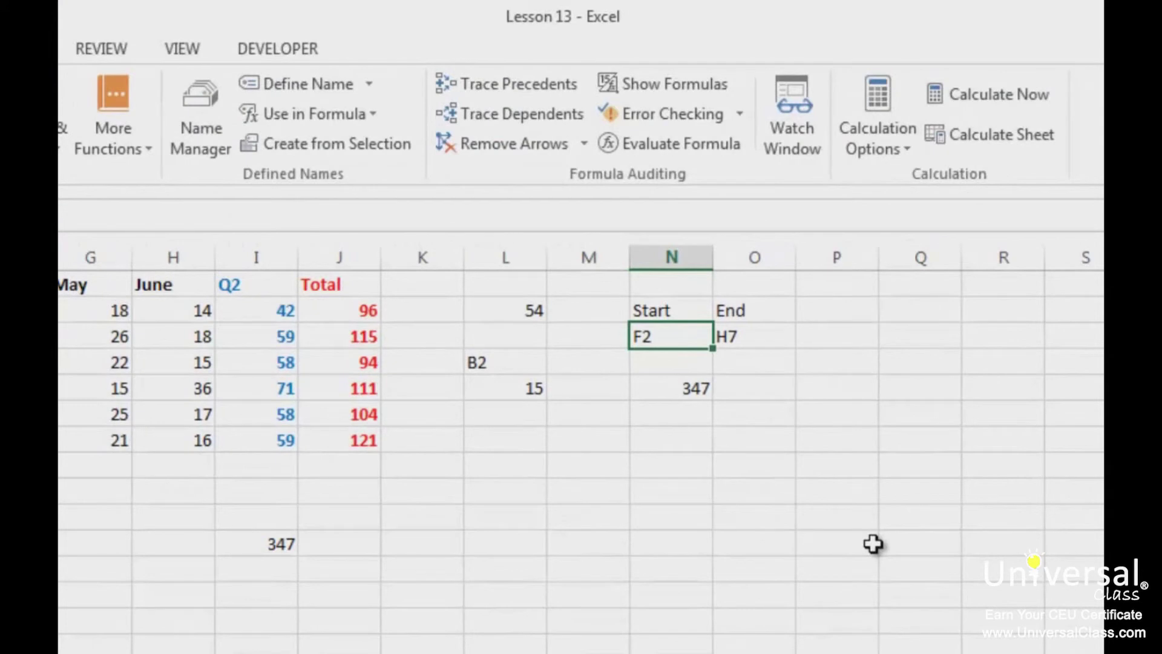
pyautogui.write('F')
pyautogui.press('Return')
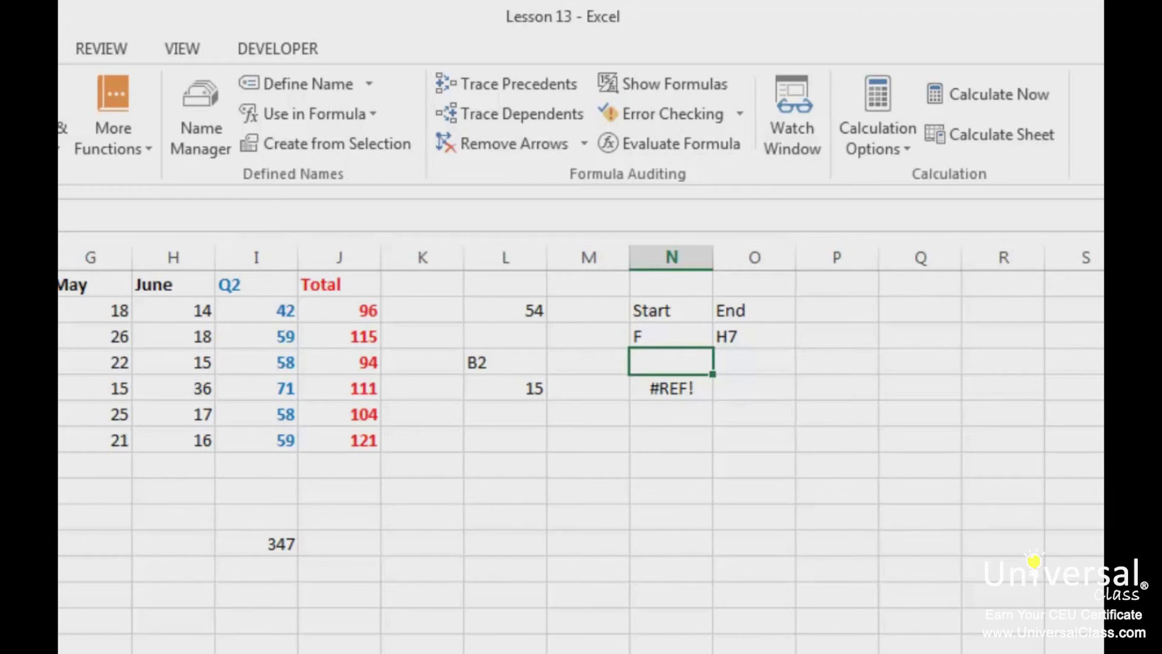
# Wrap the SUM(INDIRECT) formula in N5 in IFERROR with "-" as the value if error
pyautogui.press('Down')
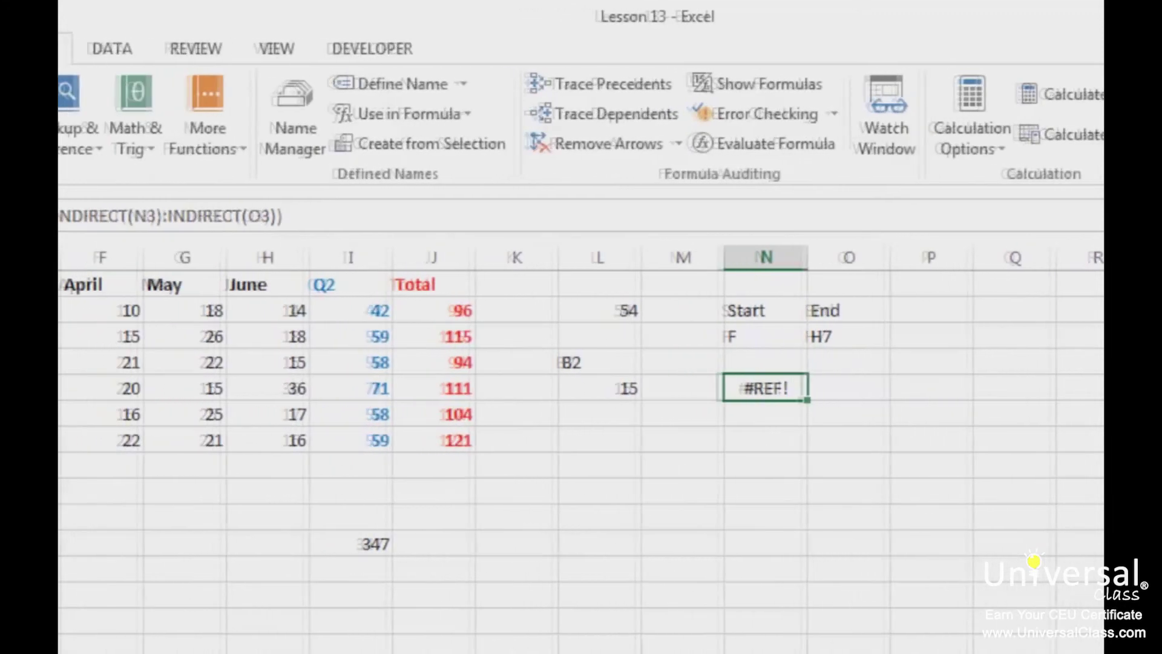
pyautogui.click(104, 216)
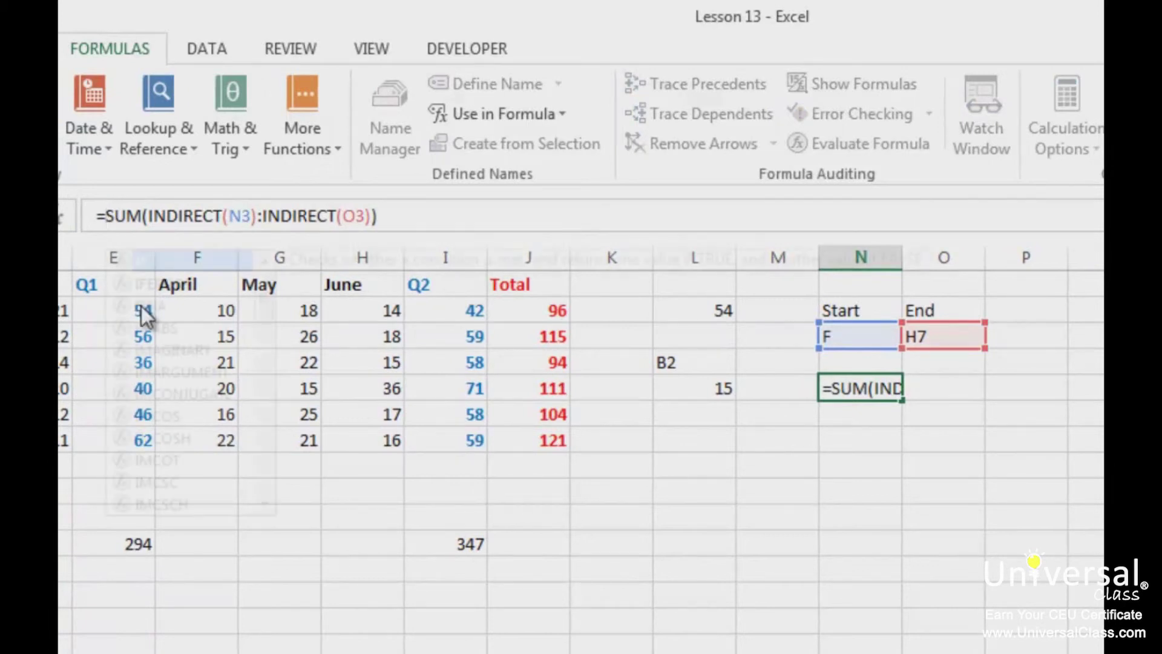
pyautogui.write('iferror(')
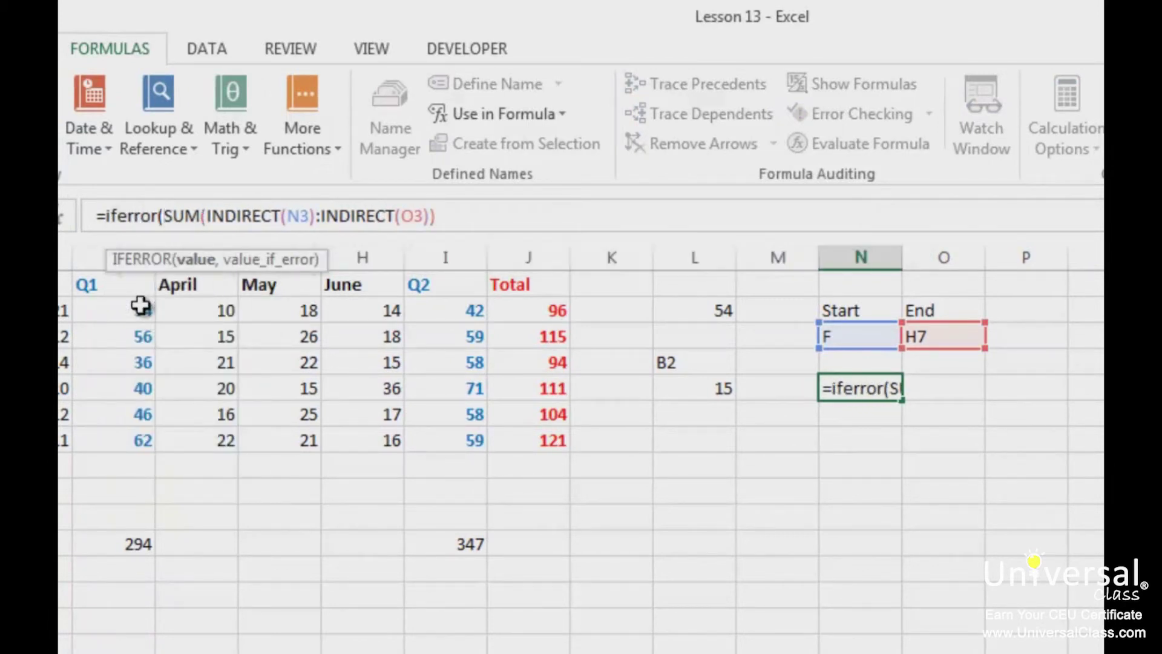
pyautogui.press('End')
pyautogui.write(',"-")')
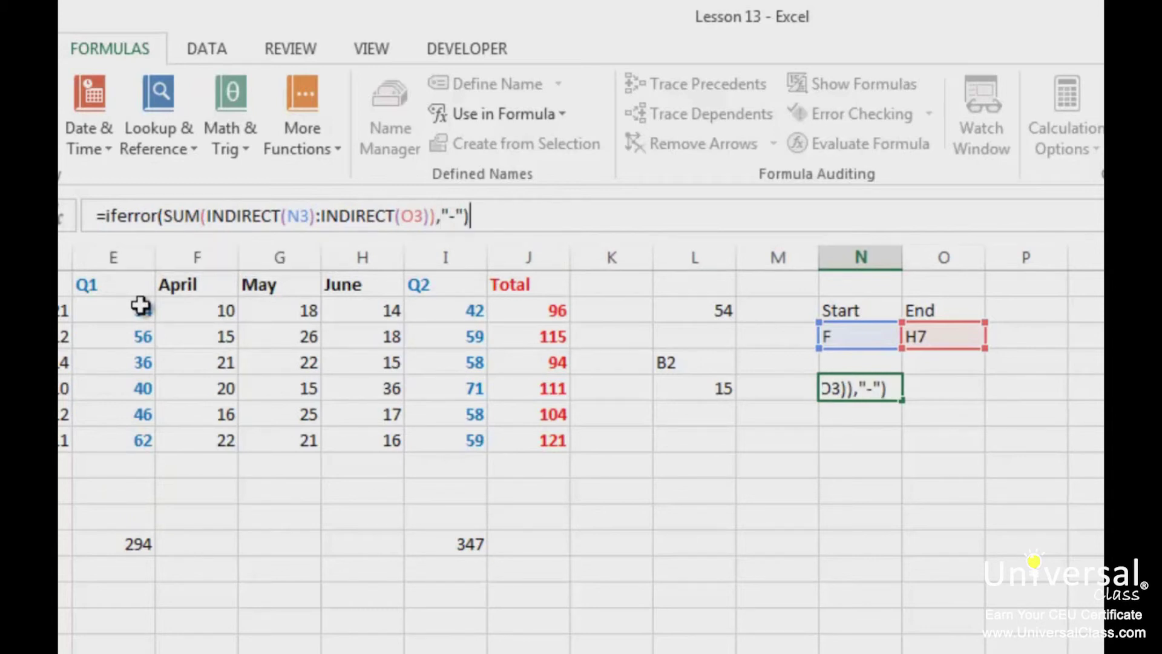
pyautogui.press('Return')
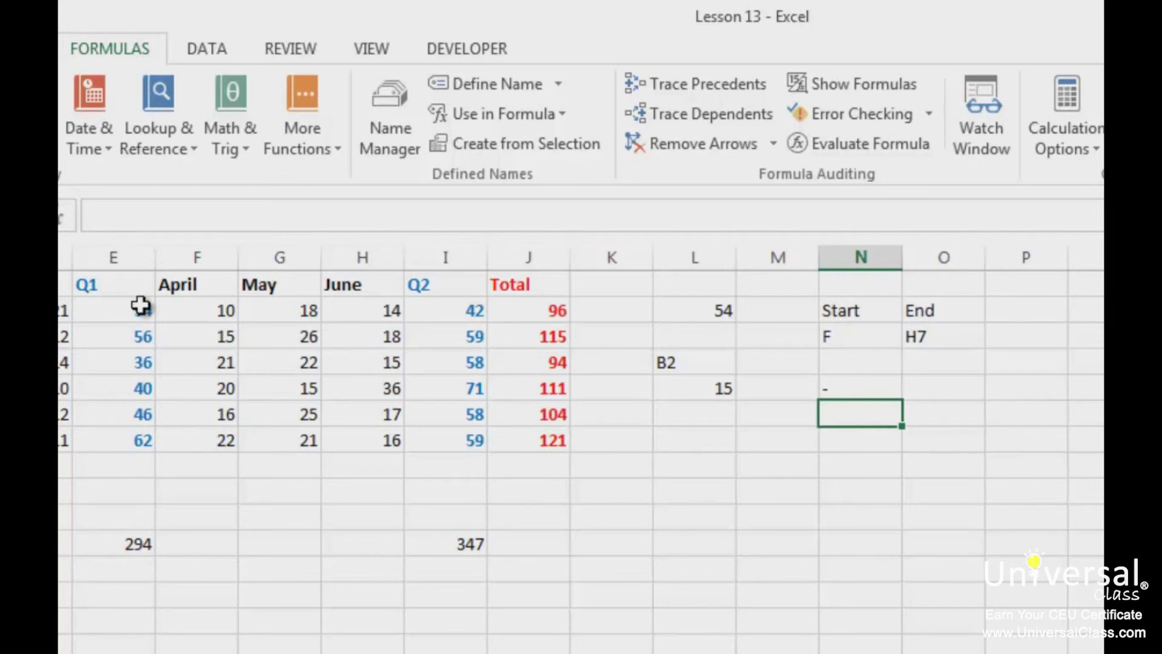
# Enter D3 in cell L8 and the formula =INDIRECT(L8) beneath it in L9
pyautogui.press('Left')
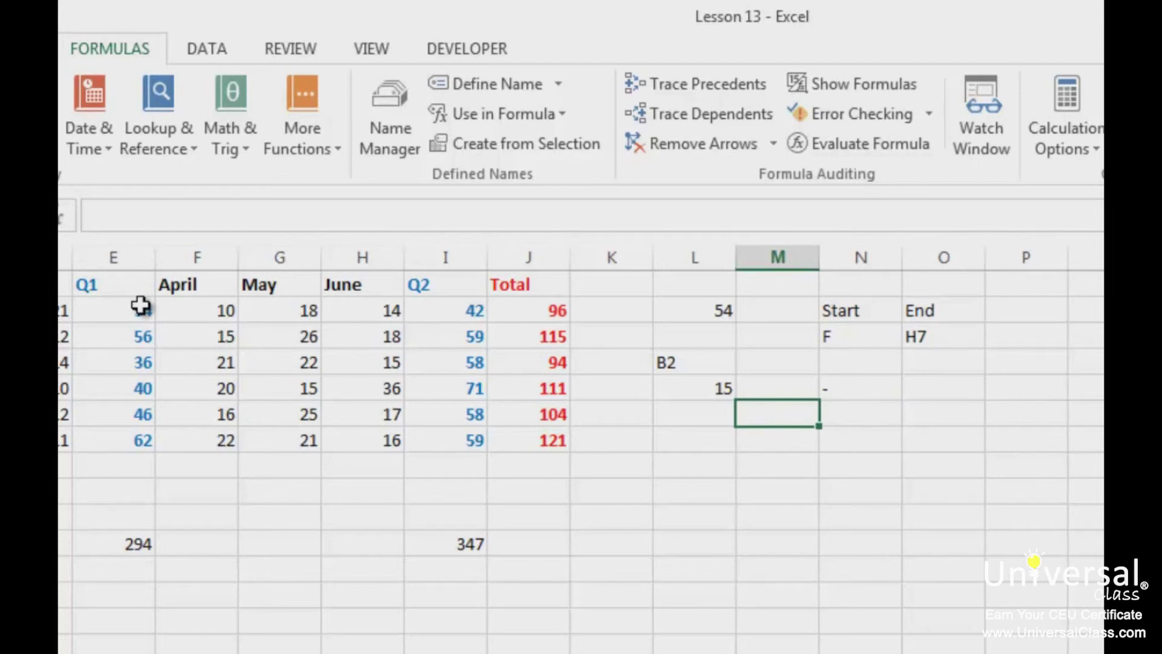
pyautogui.press('Down')
pyautogui.press('Left')
pyautogui.write('D3')
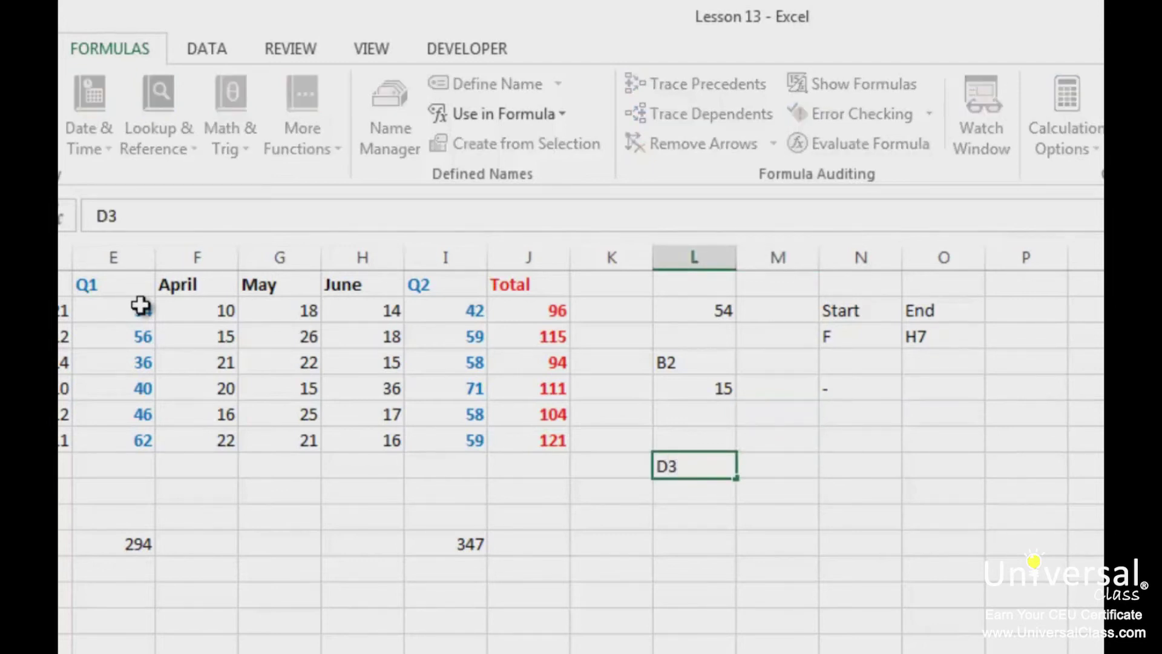
pyautogui.press('Return')
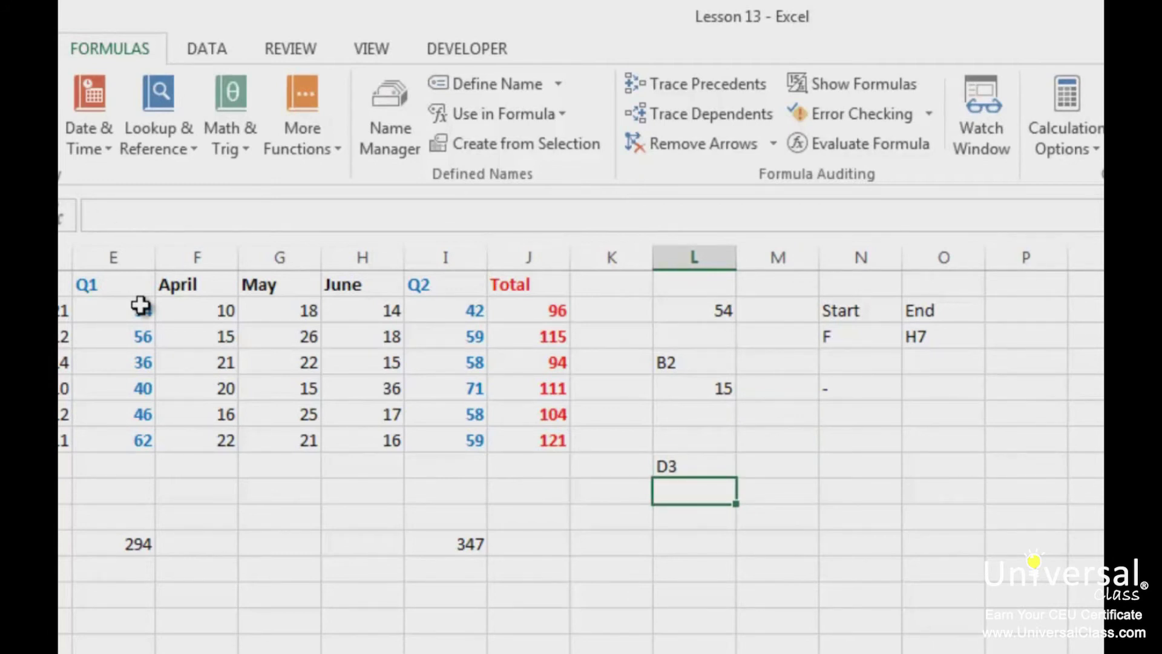
pyautogui.write('=ind')
pyautogui.press('Down')
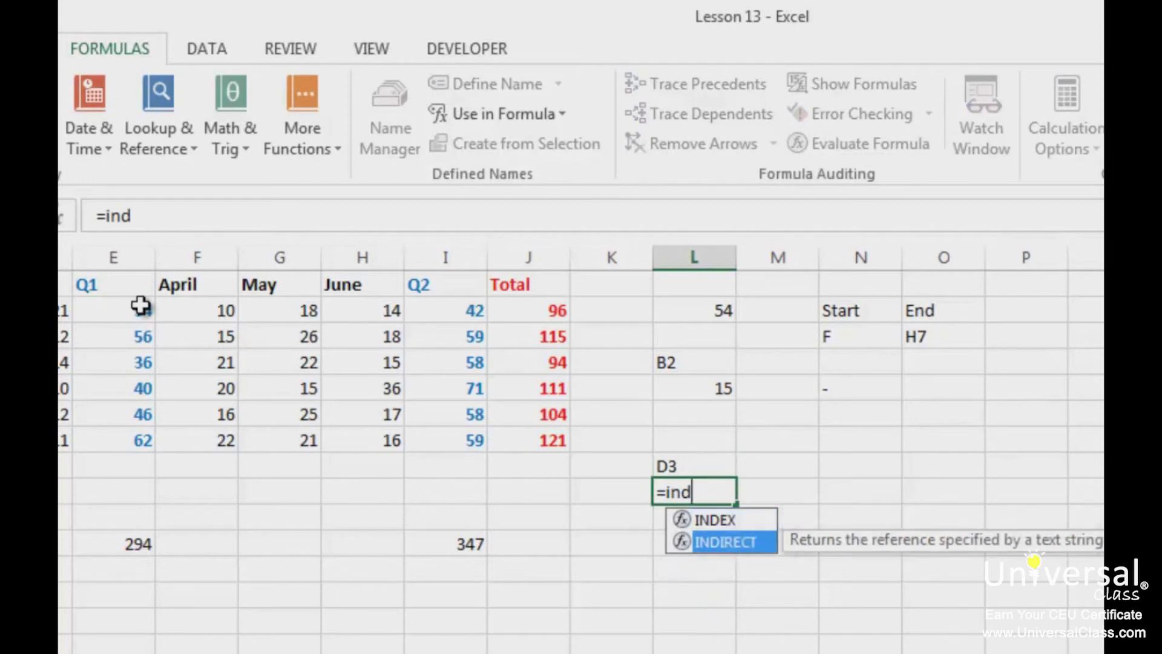
pyautogui.press('Tab')
pyautogui.press('Up')
pyautogui.write(')')
pyautogui.press('Return')
# Change the reference text in L8 to the incomplete reference D
pyautogui.press('Up')
pyautogui.press('Up')
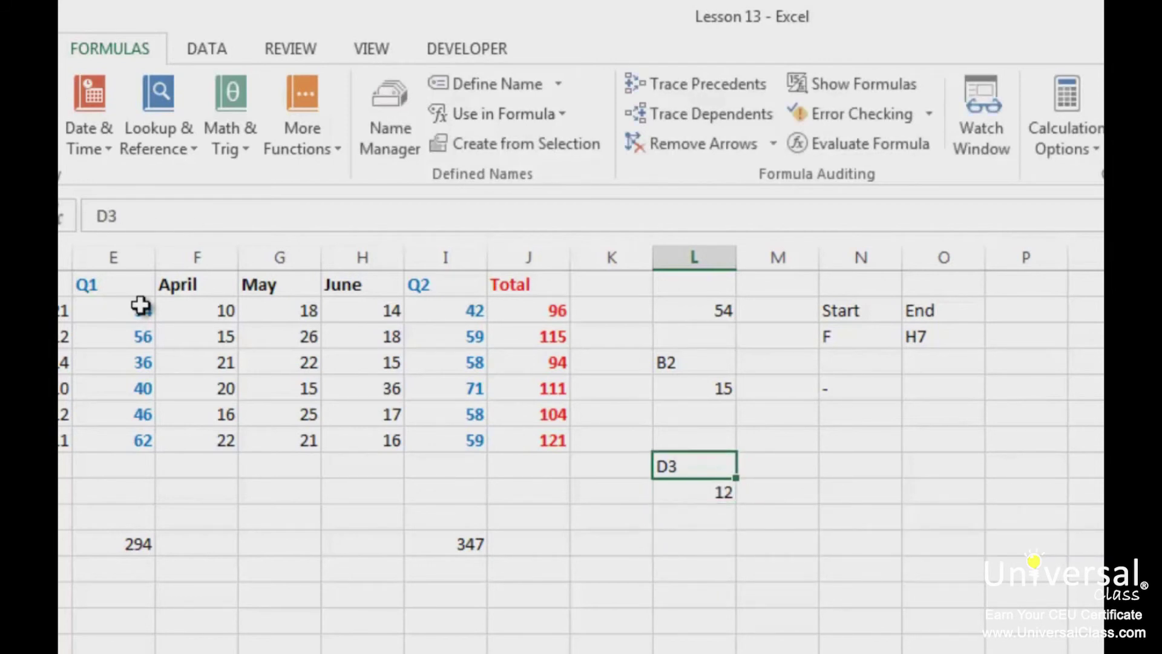
pyautogui.write('D')
pyautogui.press('Return')
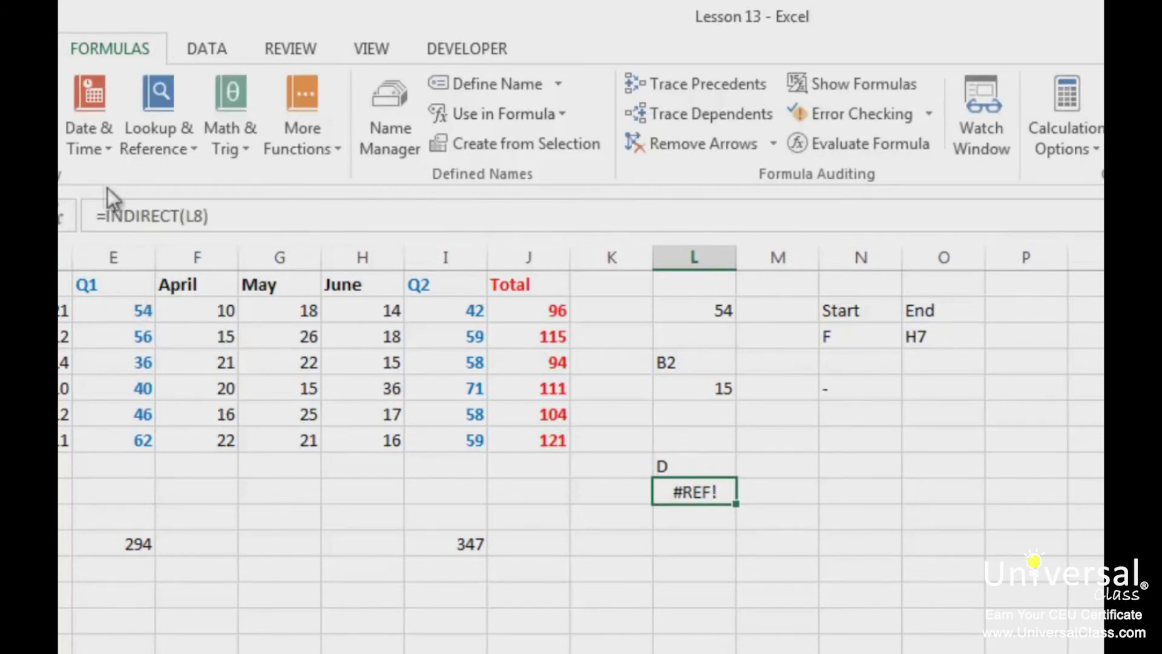
# Wrap the INDIRECT formula in L9 in IFERROR with "-" as the value if error
pyautogui.click(106, 216)
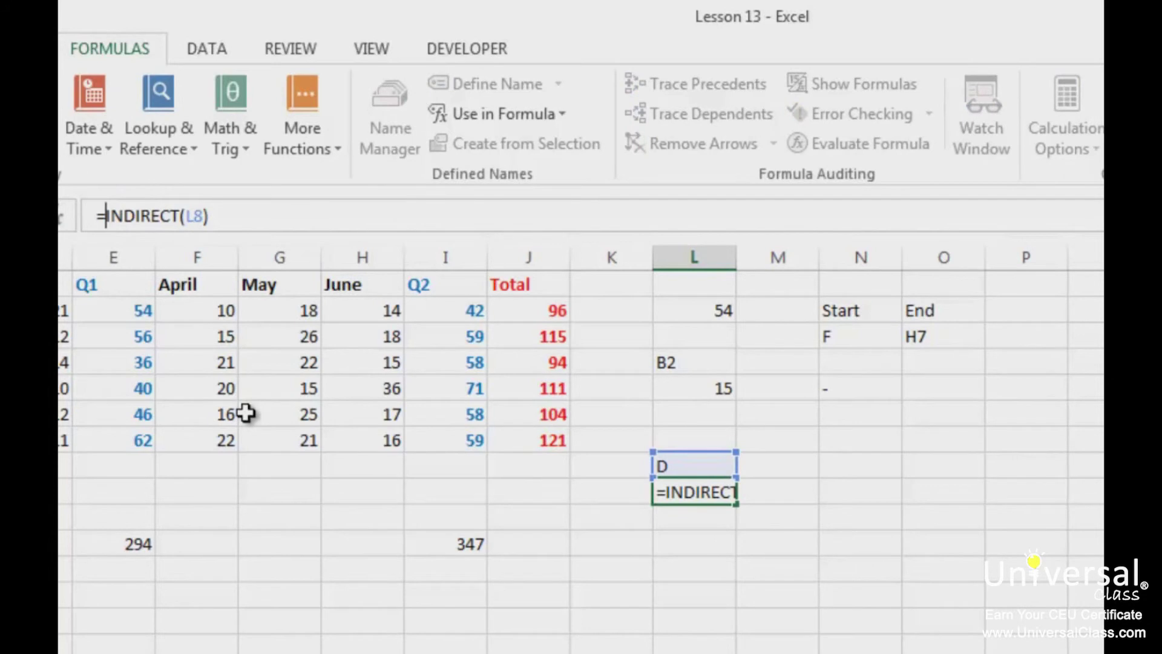
pyautogui.write('iferror')
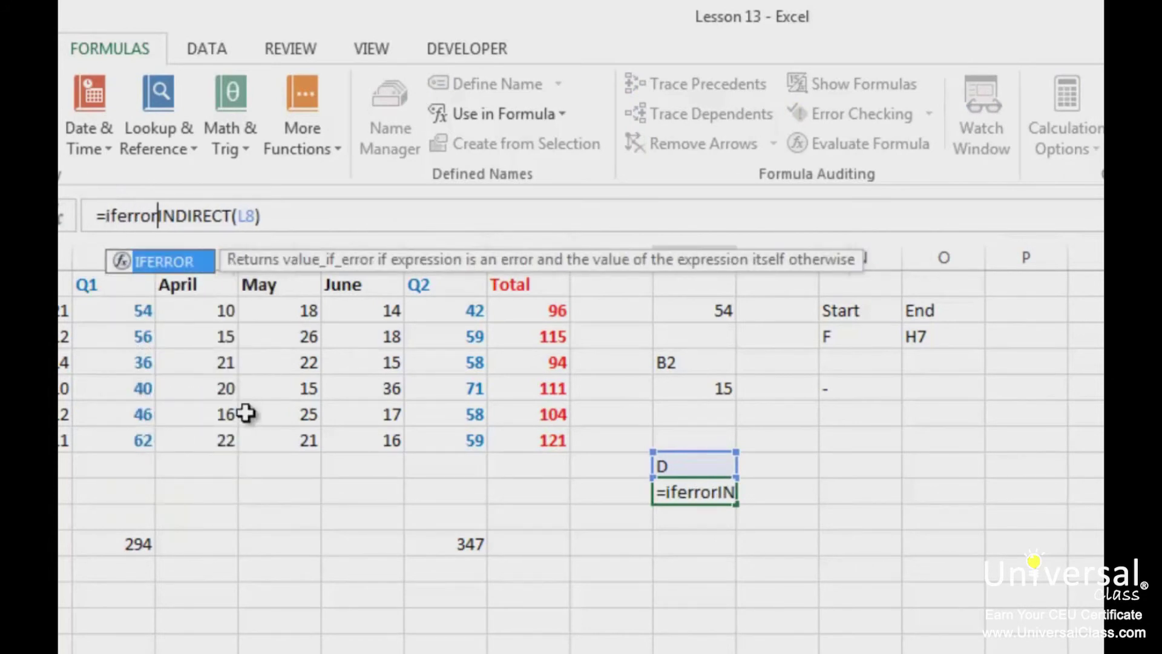
pyautogui.write('(')
pyautogui.press('End')
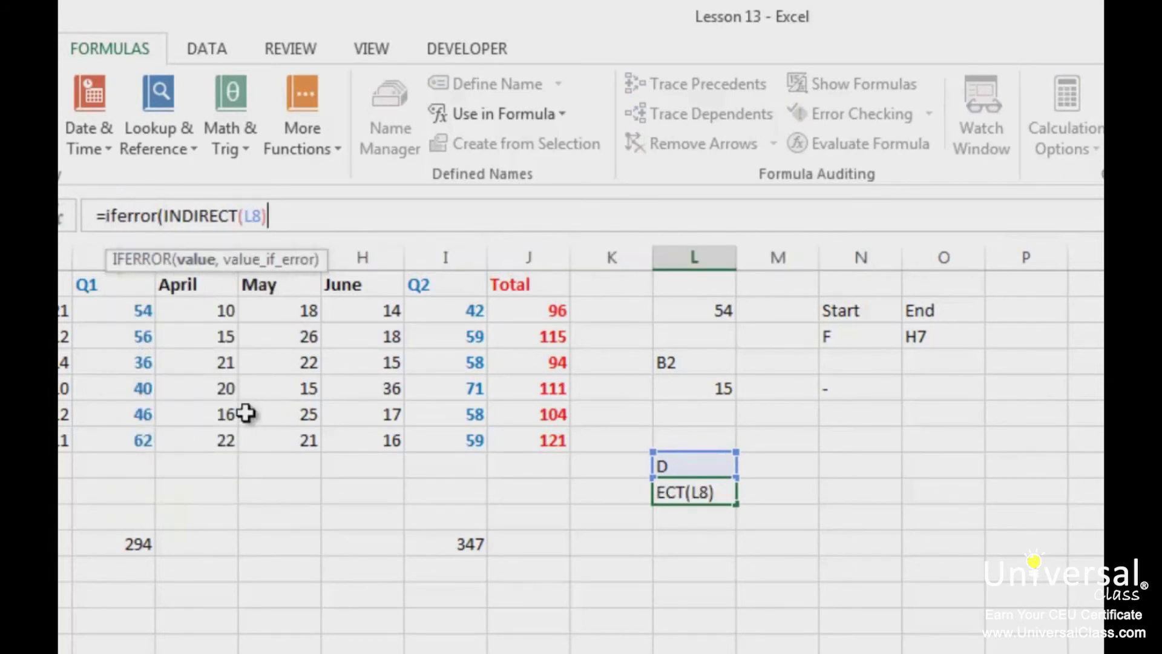
pyautogui.write(')')
pyautogui.press('BackSpace')
pyautogui.write(',"-')
pyautogui.write('")')
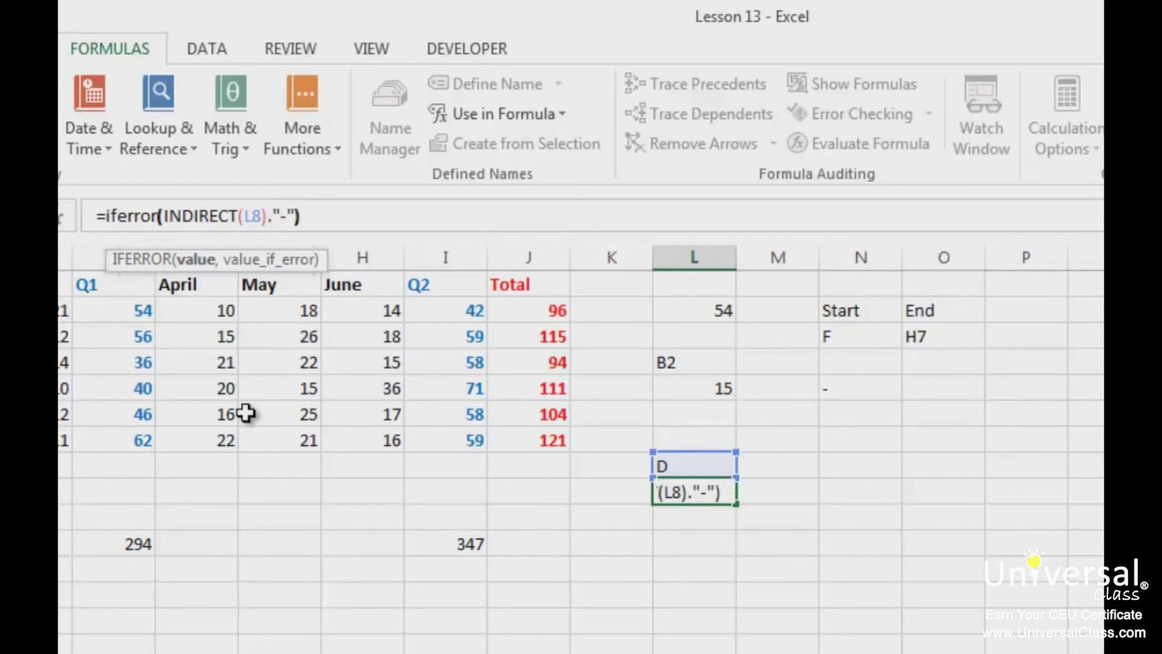
pyautogui.press('Left')
pyautogui.press('Left')
pyautogui.press('Left')
pyautogui.press('Left')
pyautogui.hotkey('ctrl', 'Return')
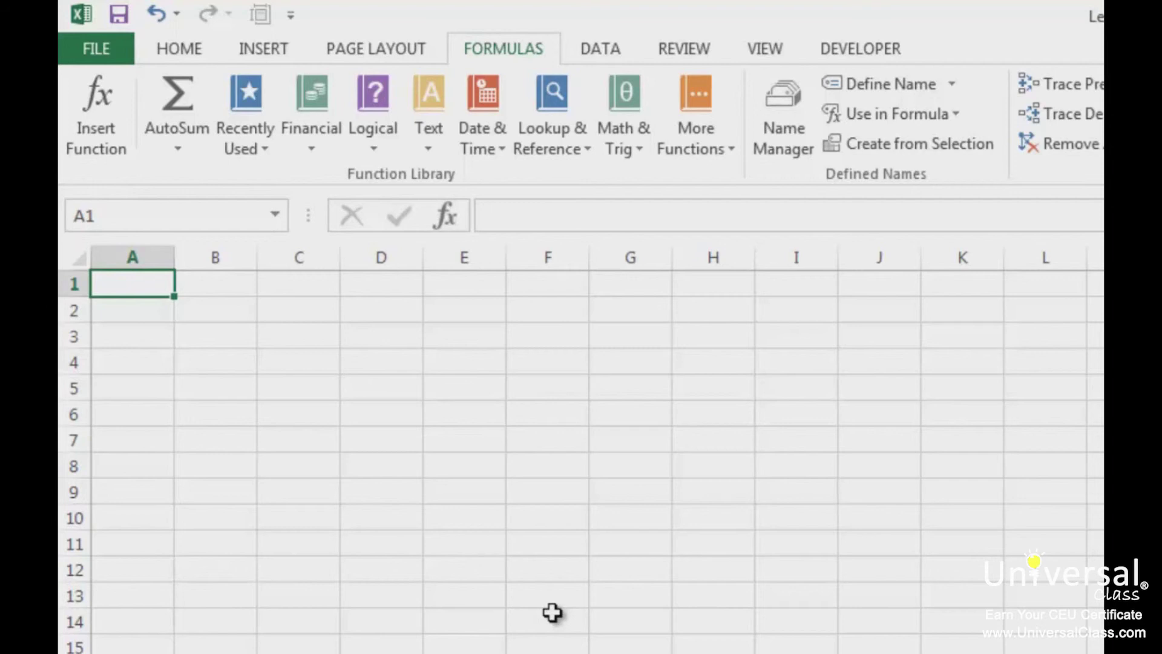
# Enter the formula =CELL("filename") in cell A1 of the blank Sheet6
pyautogui.write('=cell(')
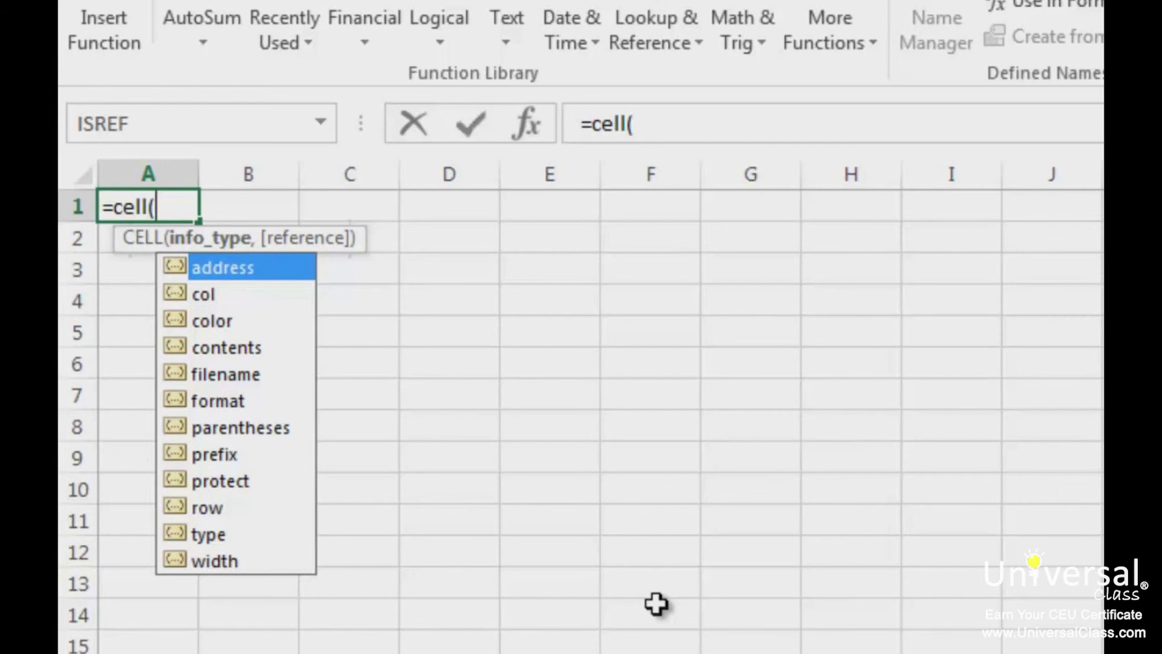
pyautogui.click(165, 203)
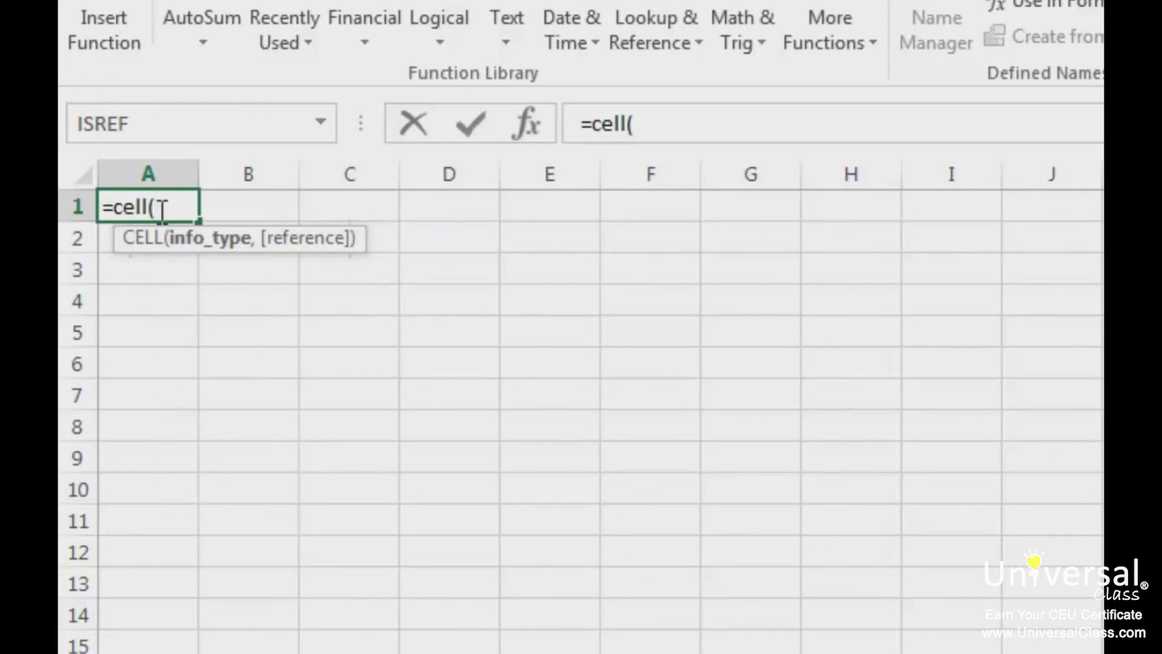
pyautogui.write('"f')
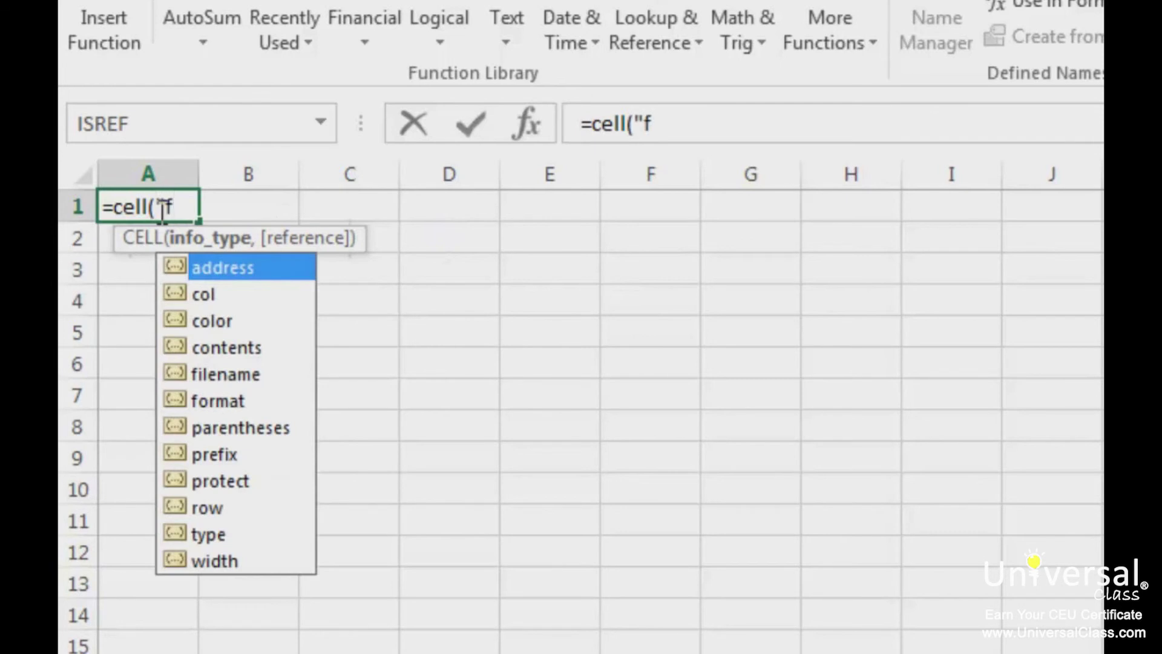
pyautogui.press('Down')
pyautogui.press('Down')
pyautogui.press('Down')
pyautogui.press('Down')
pyautogui.press('Tab')
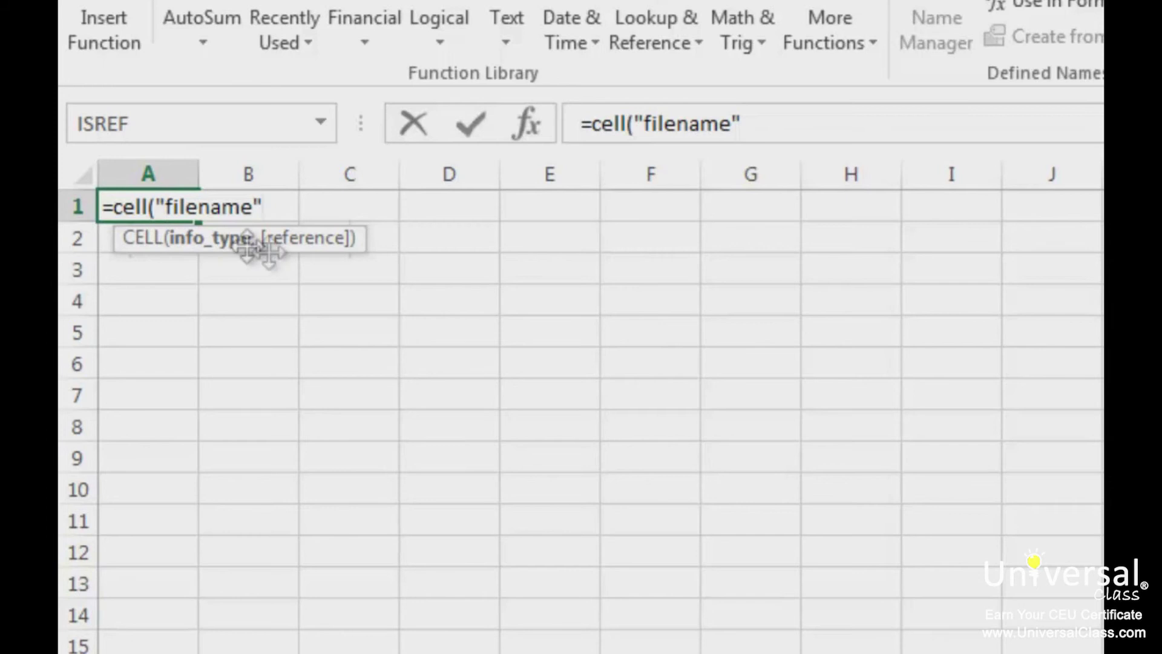
pyautogui.write(')')
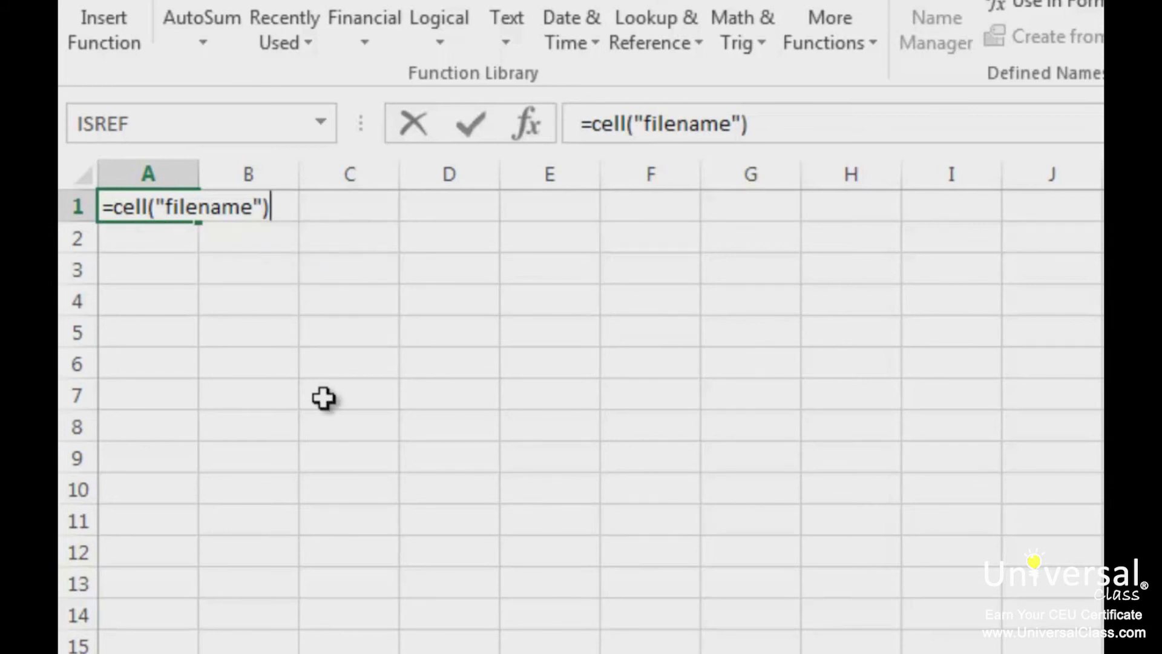
pyautogui.press('Return')
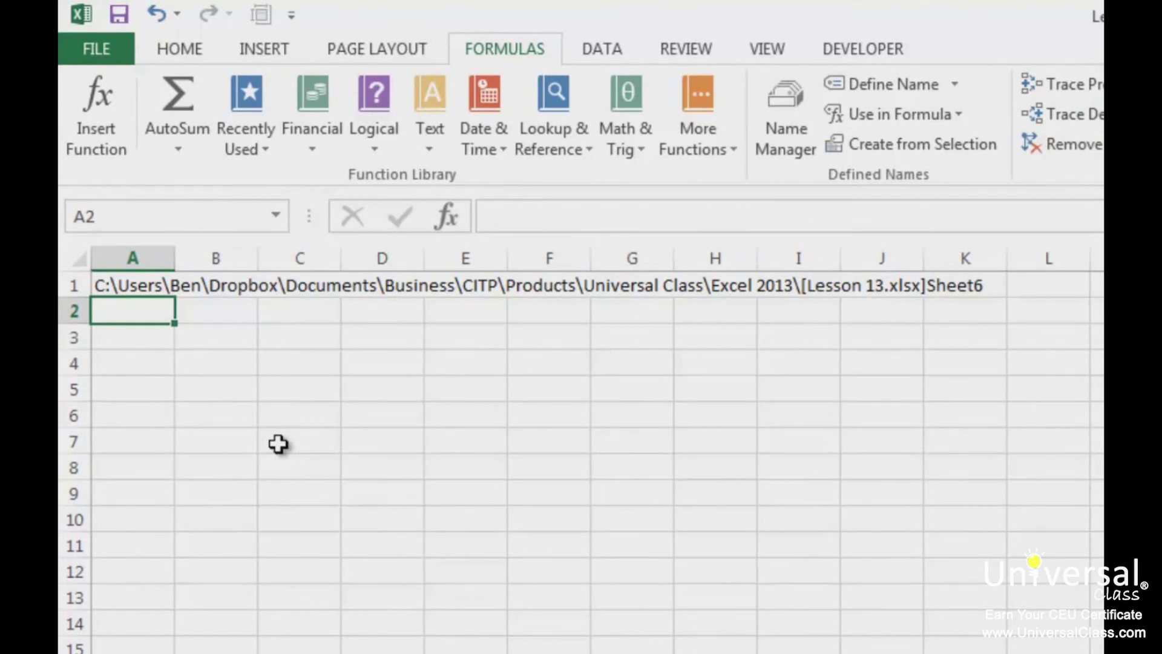
# Replace A1's content with =MID(CELL("filename"),FIND("]",CELL("filename"))+1,LEN(CELL("filename"))-FIND("]",CELL("filename"))+1)
pyautogui.press('Up')
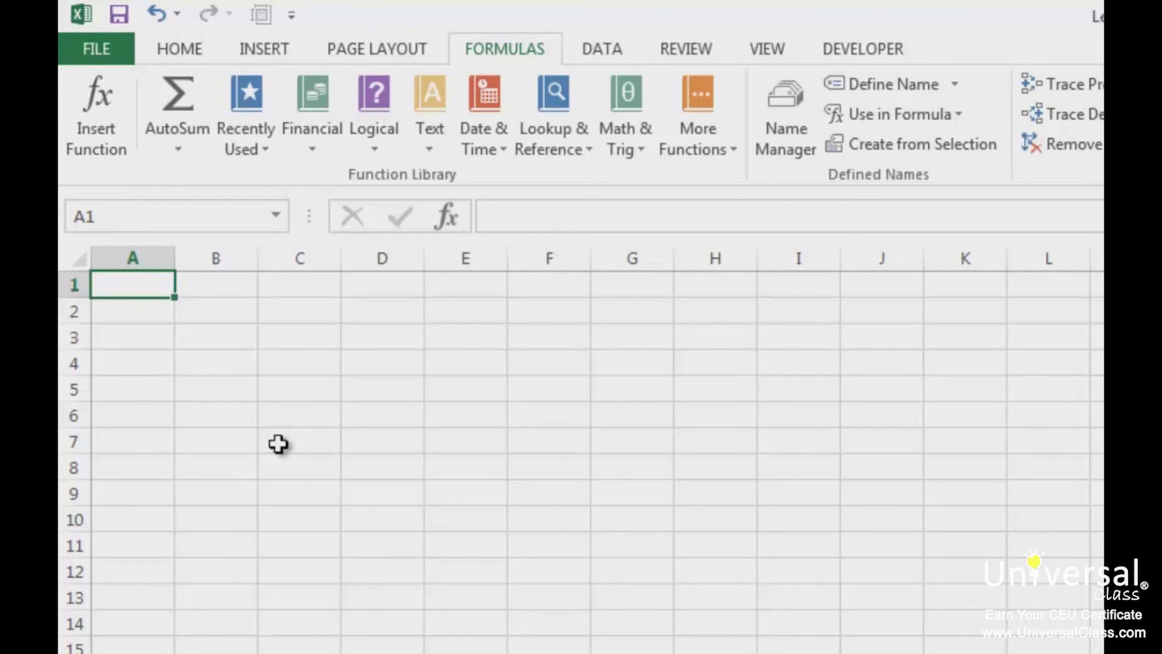
pyautogui.write('=MID(CELL("filename"),FIND("]",CELL("filename"))+1,LEN(CELL("filename"))-FIND("]",CELL("filename"))+1)')
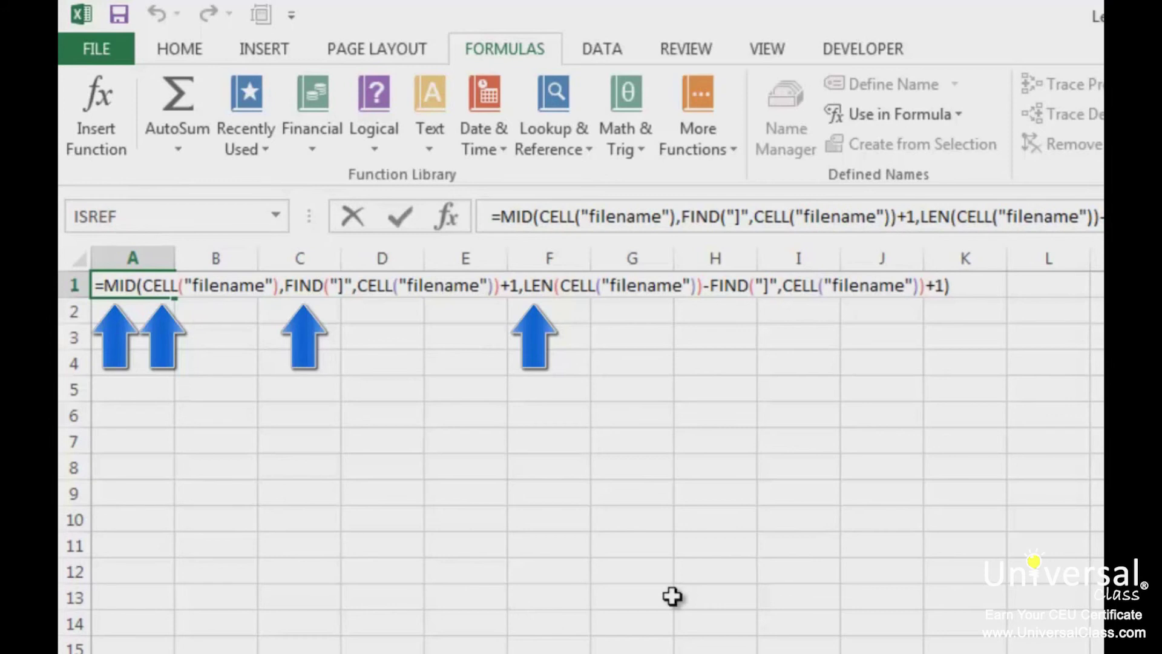
pyautogui.press('Return')
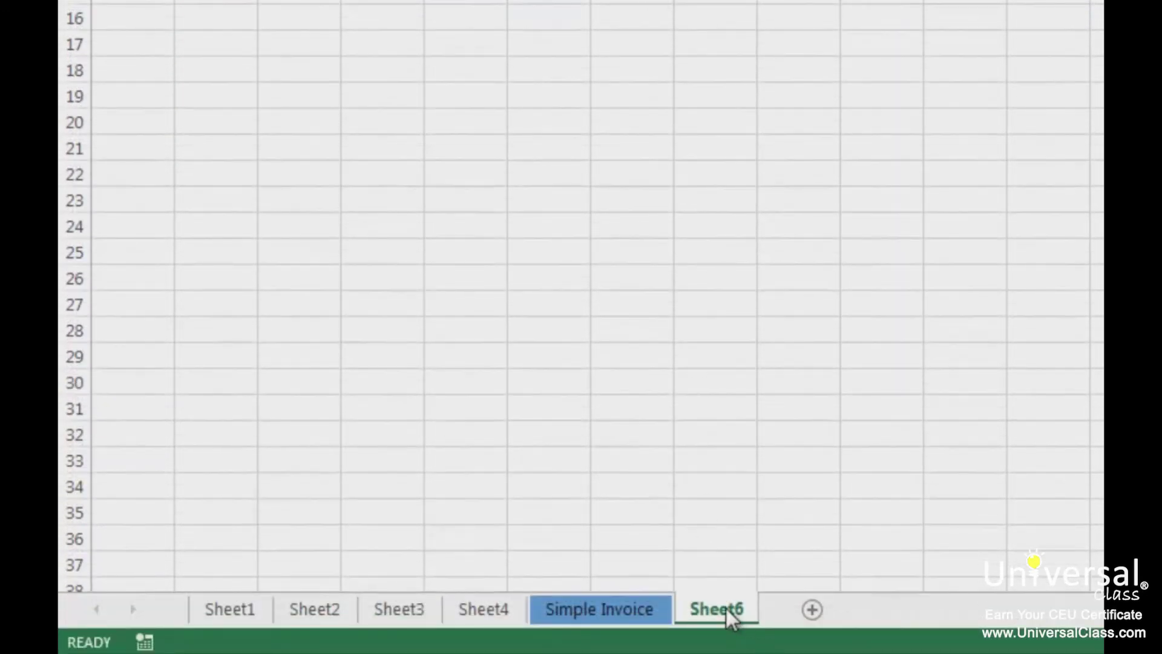
# Rename the worksheet Sheet6 as Sheet New
pyautogui.doubleClick(745, 611)
pyautogui.press('End')
pyautogui.press('BackSpace')
pyautogui.write('New')
pyautogui.press('Return')
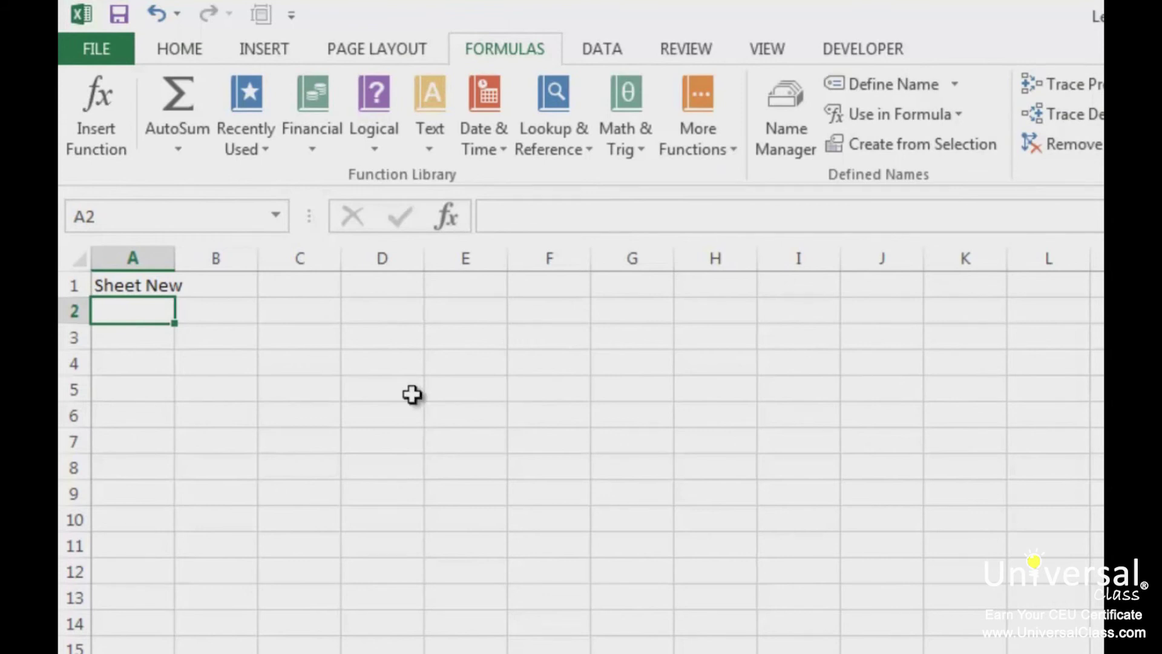
# Enter the formula =MID(CELL("filename"),FIND("[",CELL("filename"))+1,FIND("]",CELL("filename"))-1-FIND("[",CELL("filename"))) in cell A2
pyautogui.write('=mid(ce')
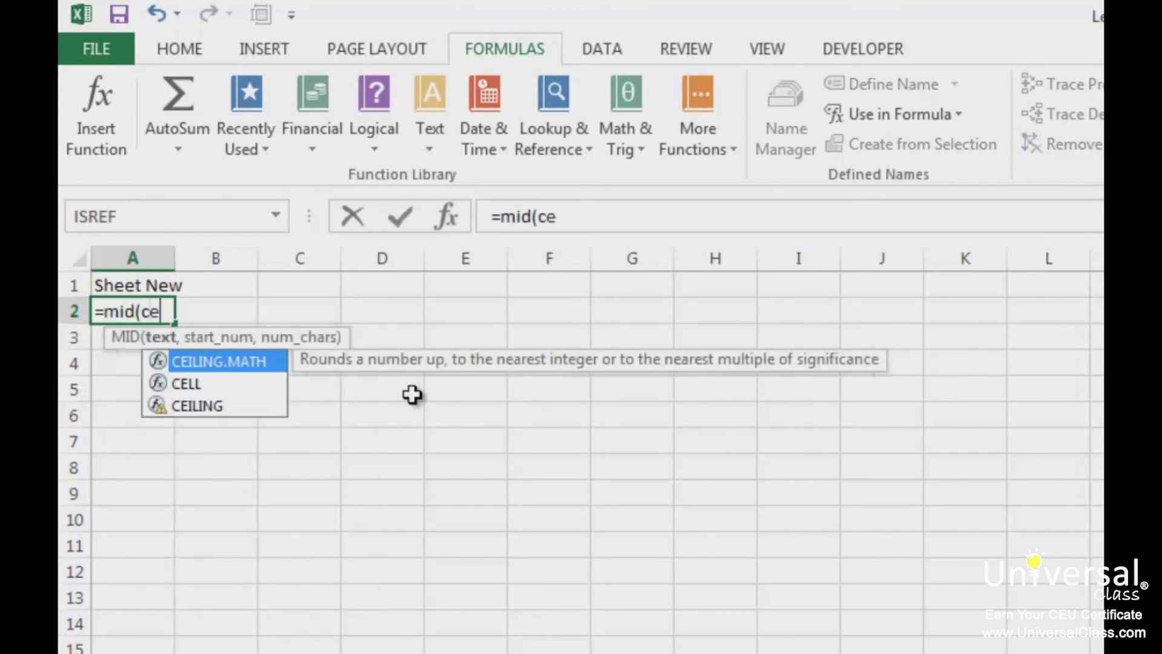
pyautogui.write('ll("filen')
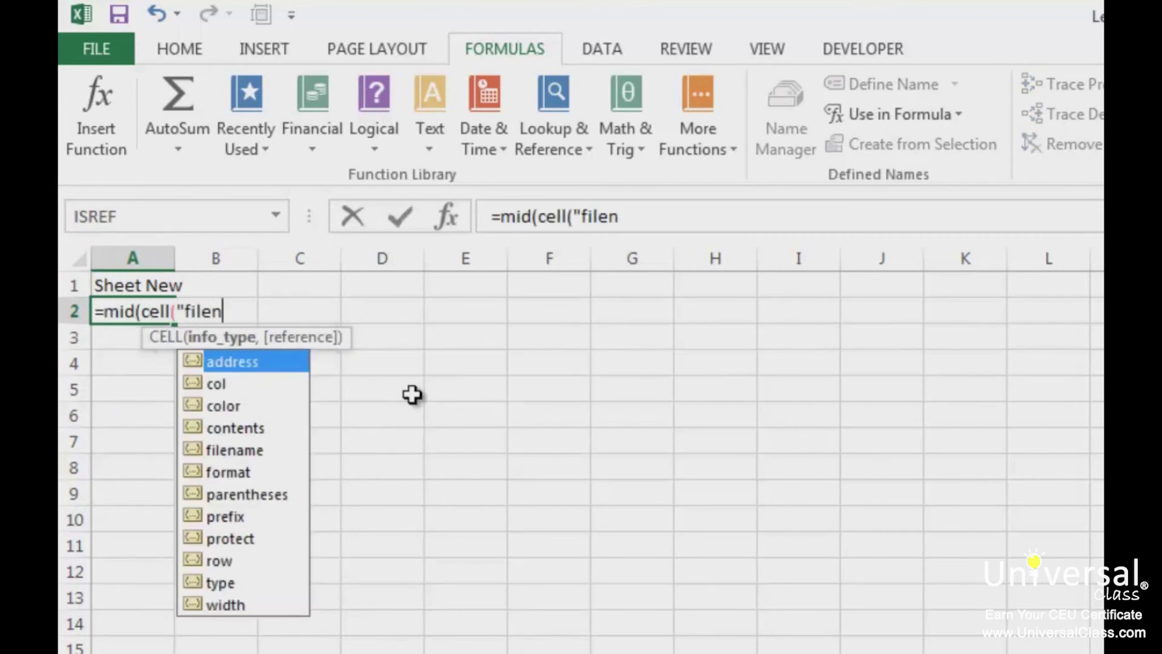
pyautogui.write('ame")')
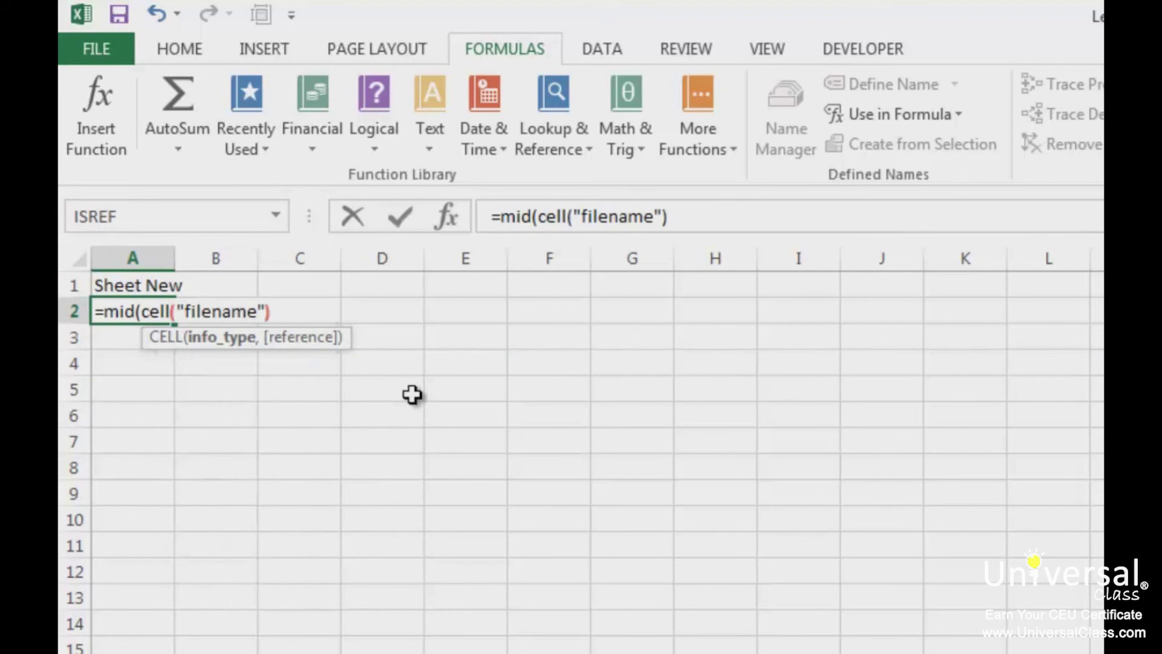
pyautogui.write(',find(')
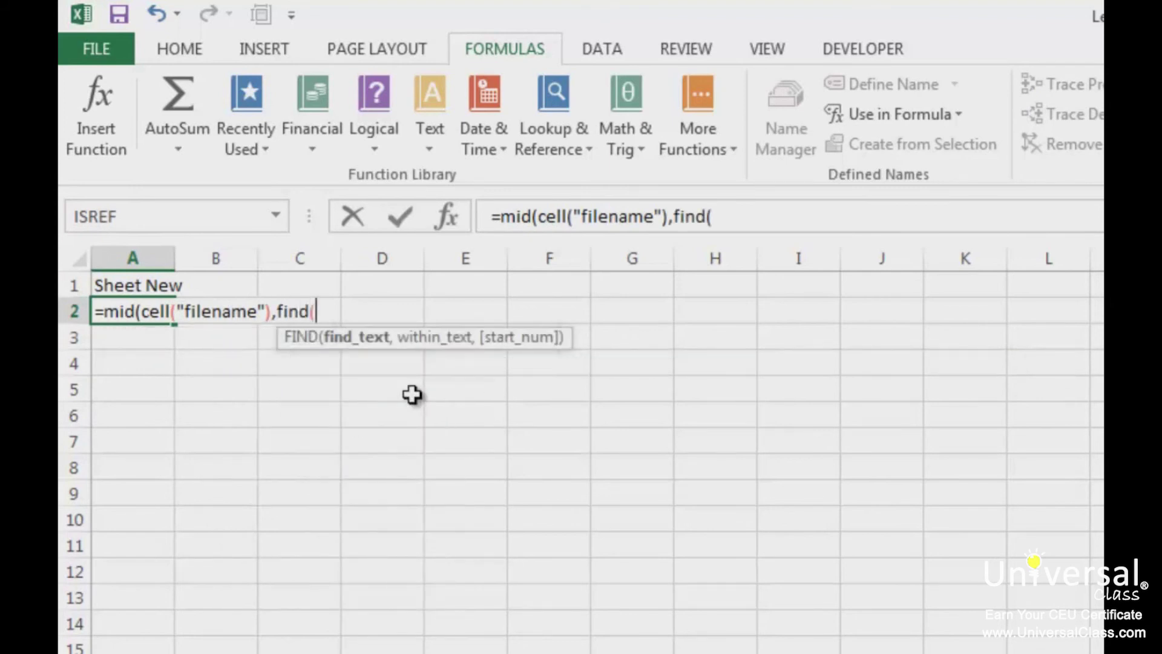
pyautogui.write('"[",cell(')
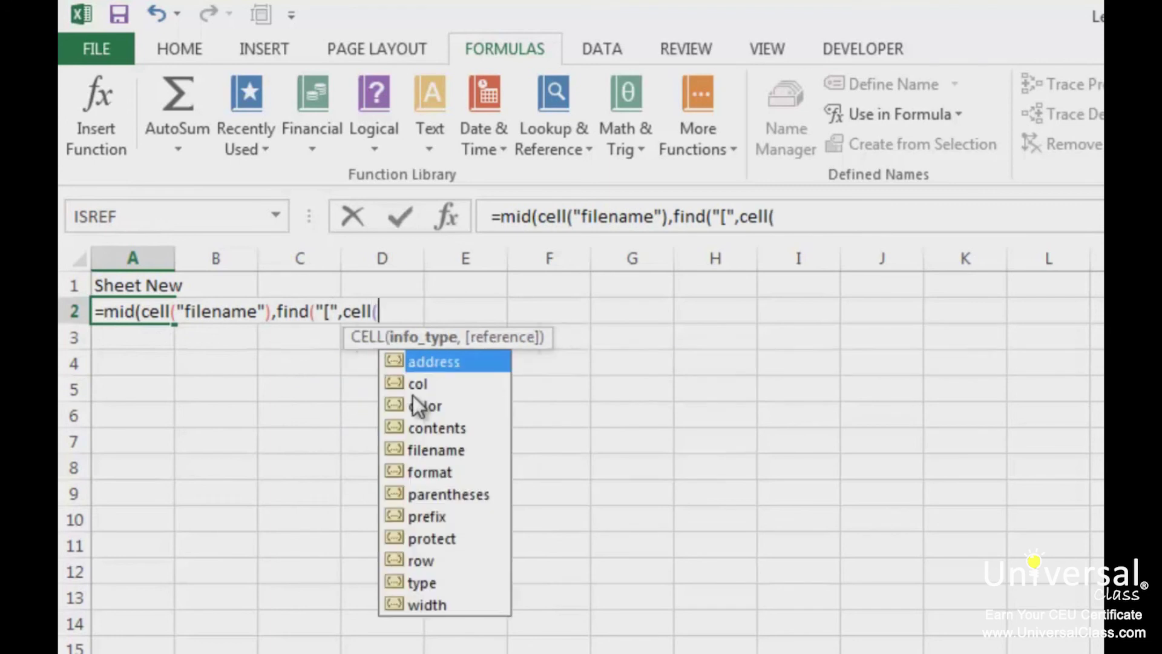
pyautogui.write('"filenam')
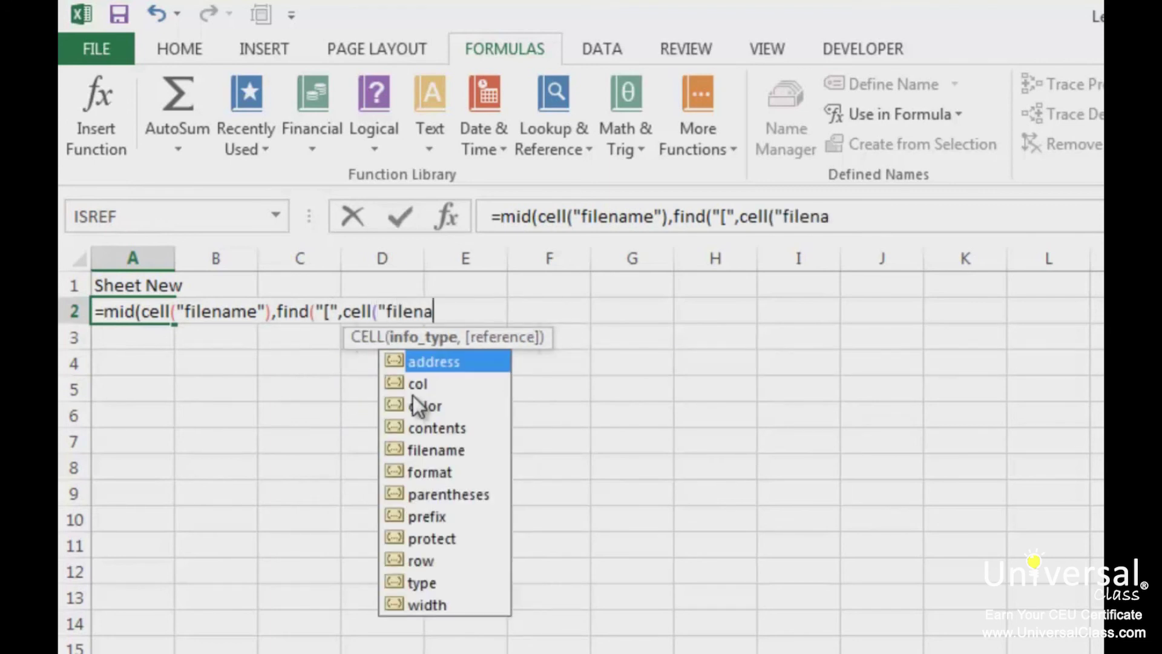
pyautogui.write('e"))+')
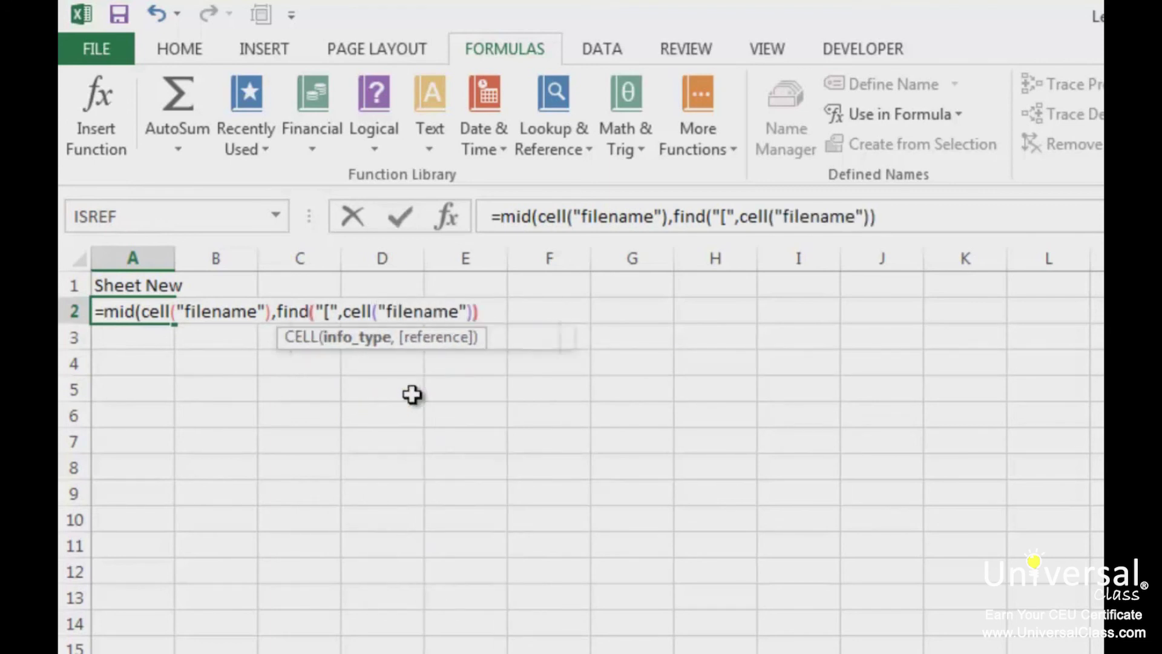
pyautogui.write('1,')
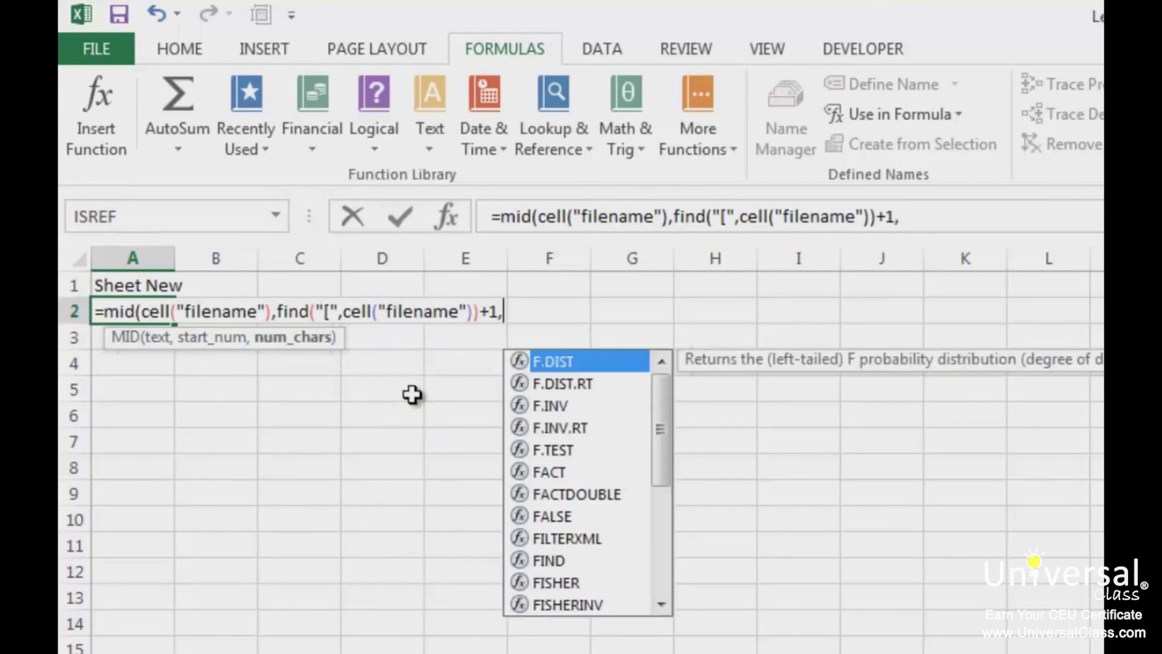
pyautogui.write('find(')
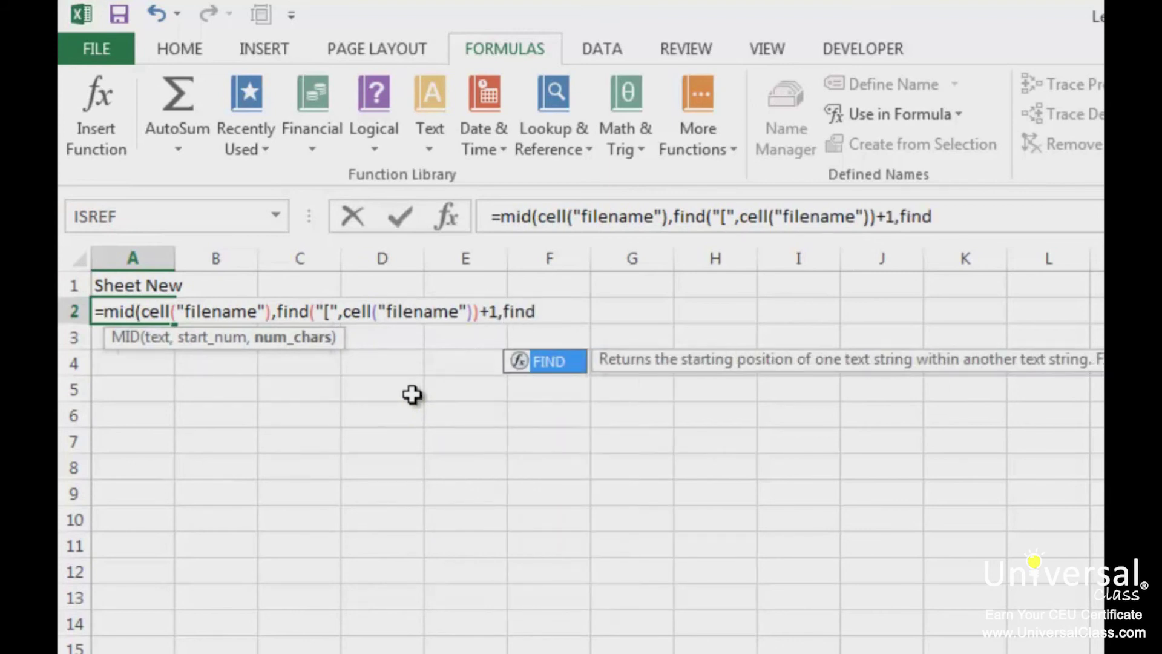
pyautogui.write('"]"')
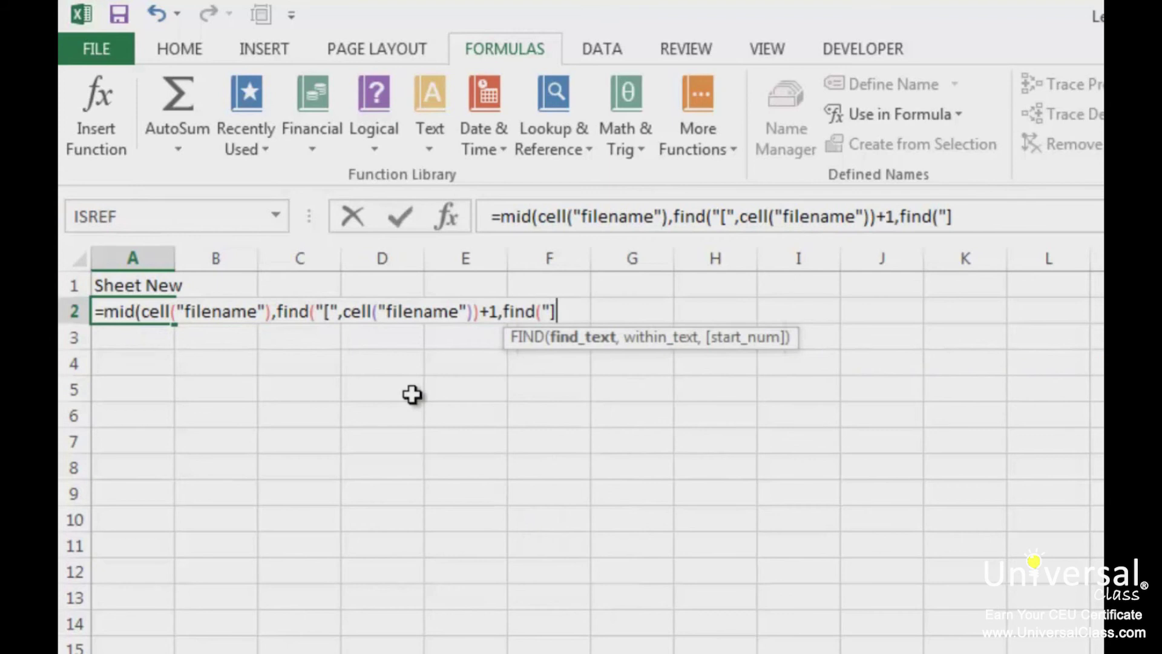
pyautogui.write(',cell')
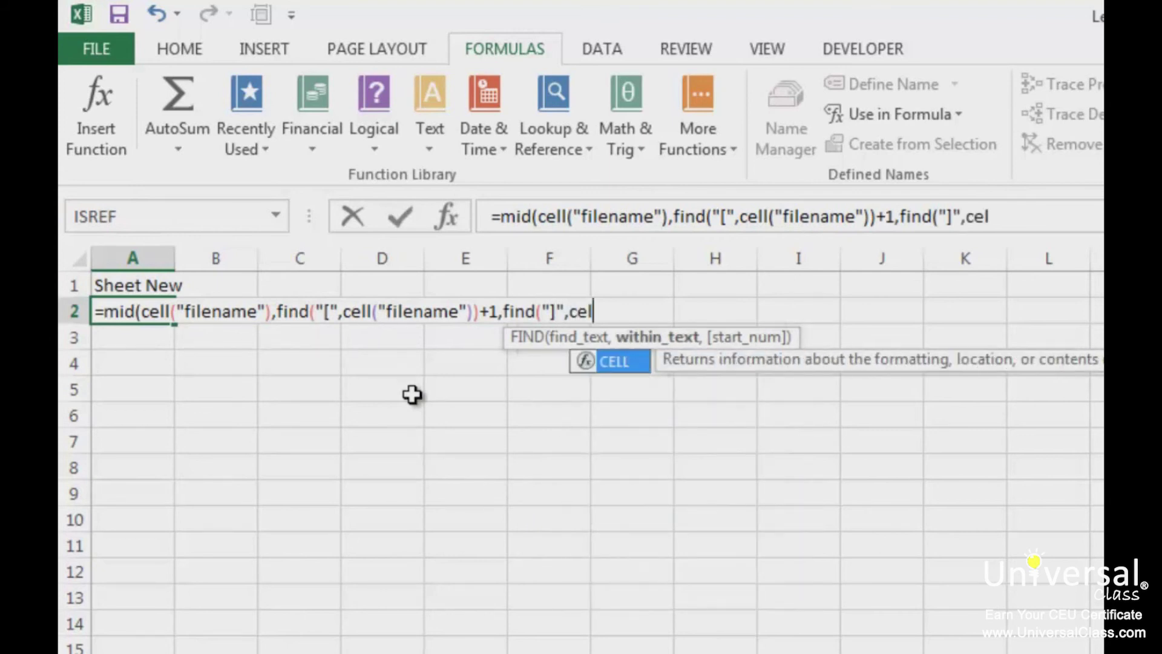
pyautogui.write('("')
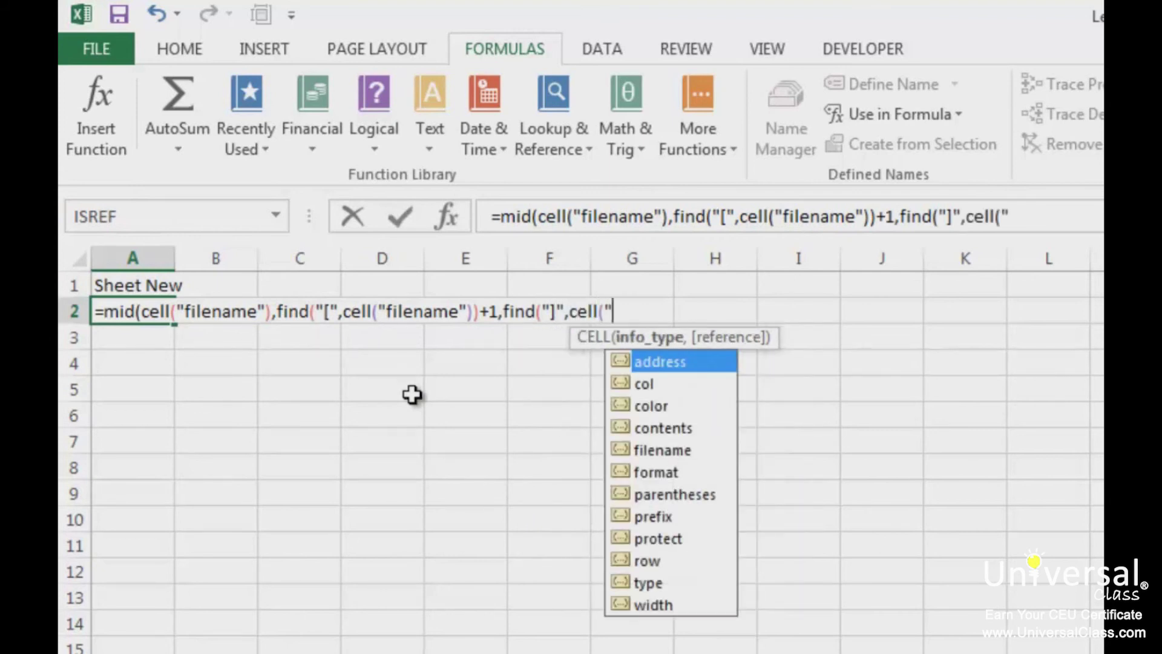
pyautogui.write('filename')
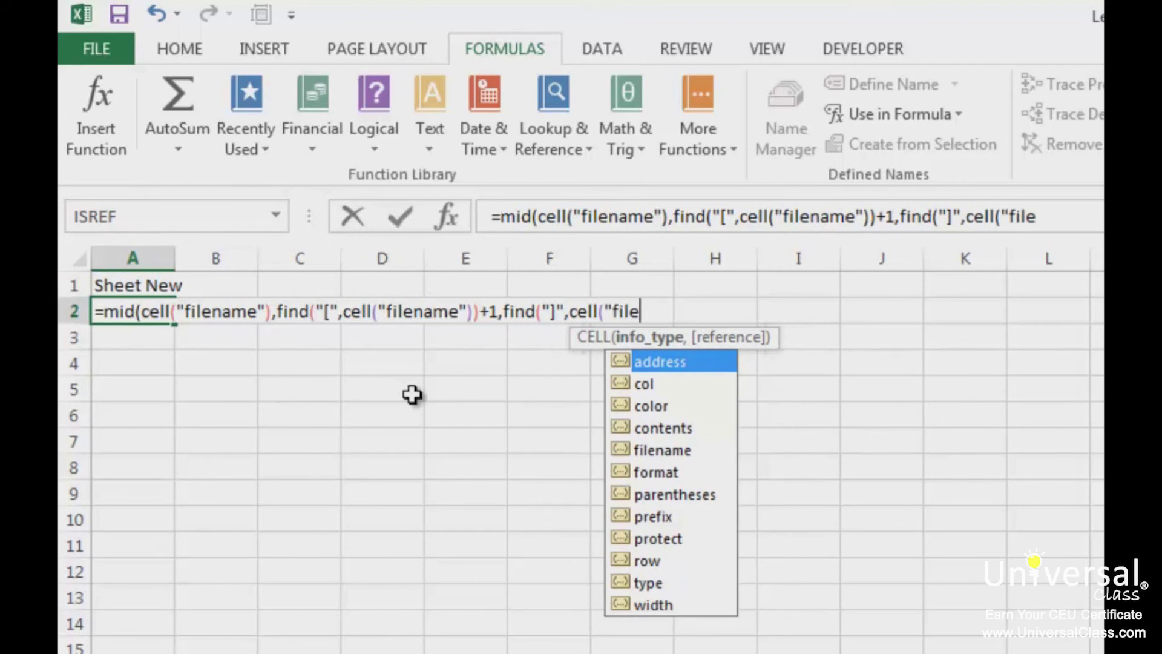
pyautogui.write('")')
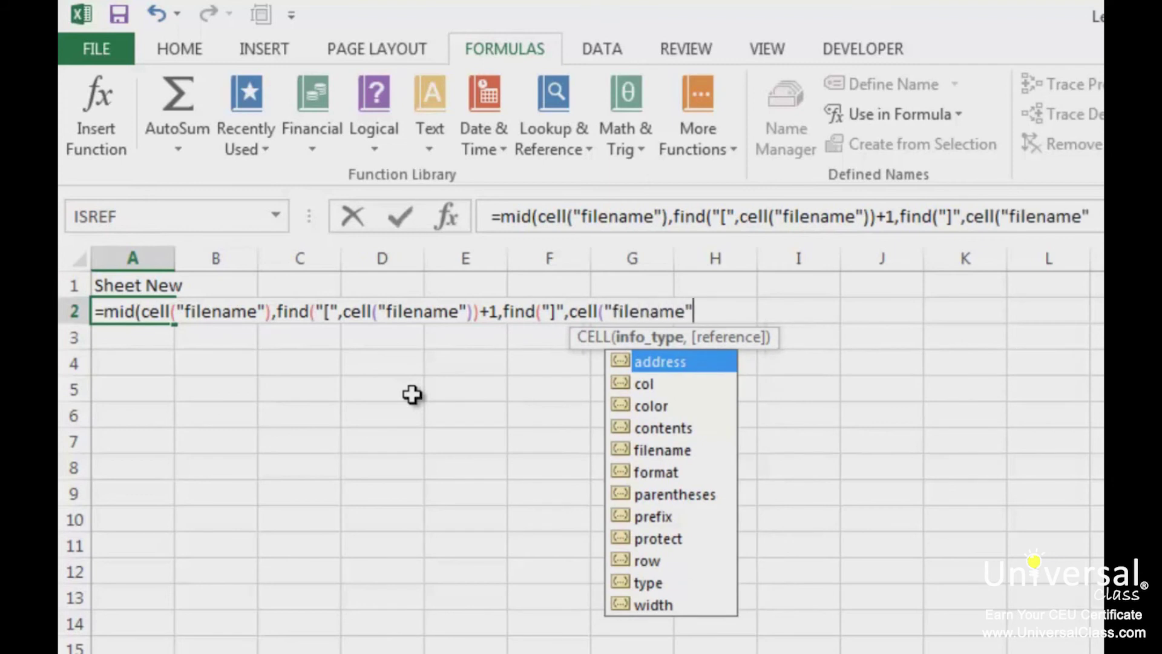
pyautogui.write(')')
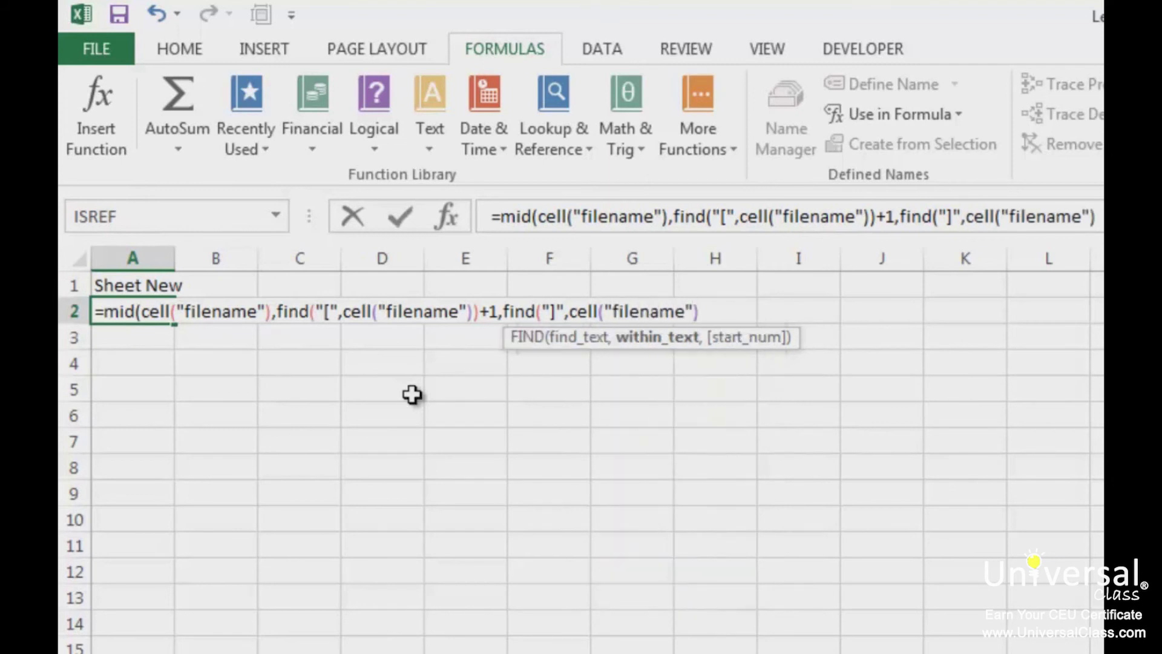
pyautogui.write(')-1')
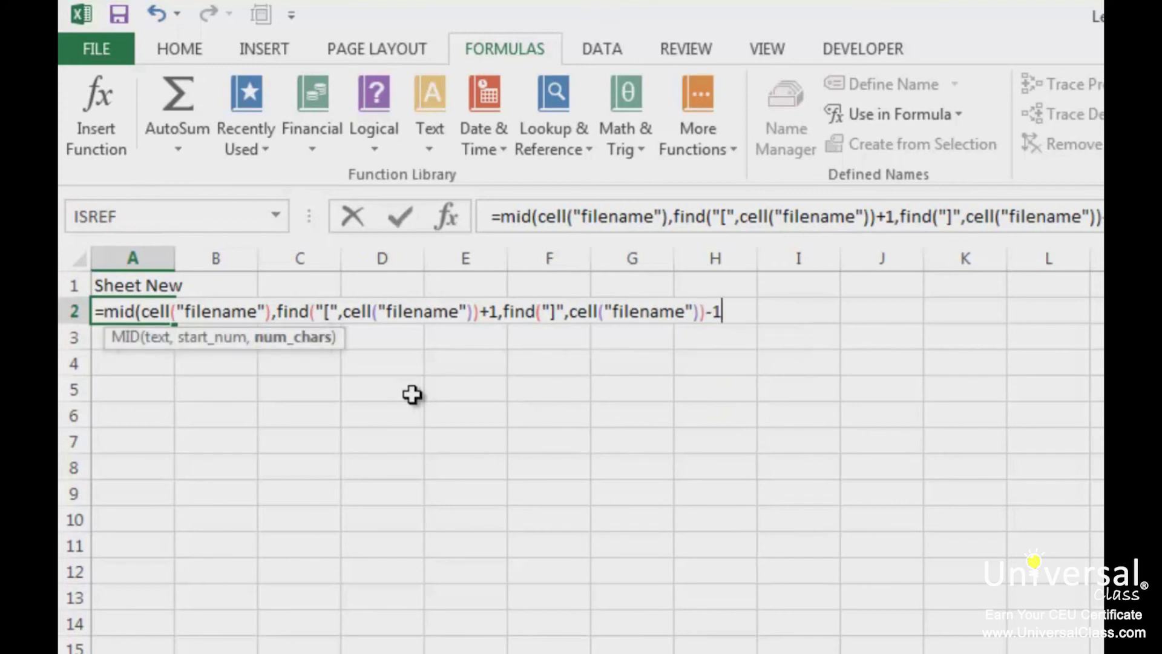
pyautogui.write('-find(')
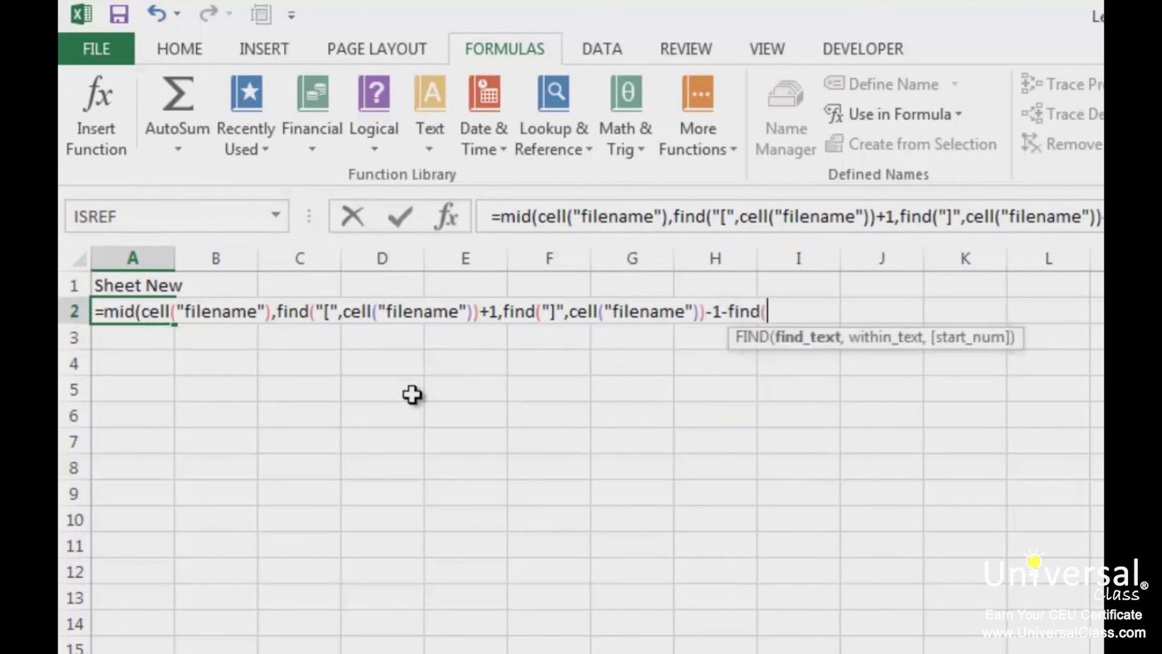
pyautogui.write('"[",')
pyautogui.write('CELL("')
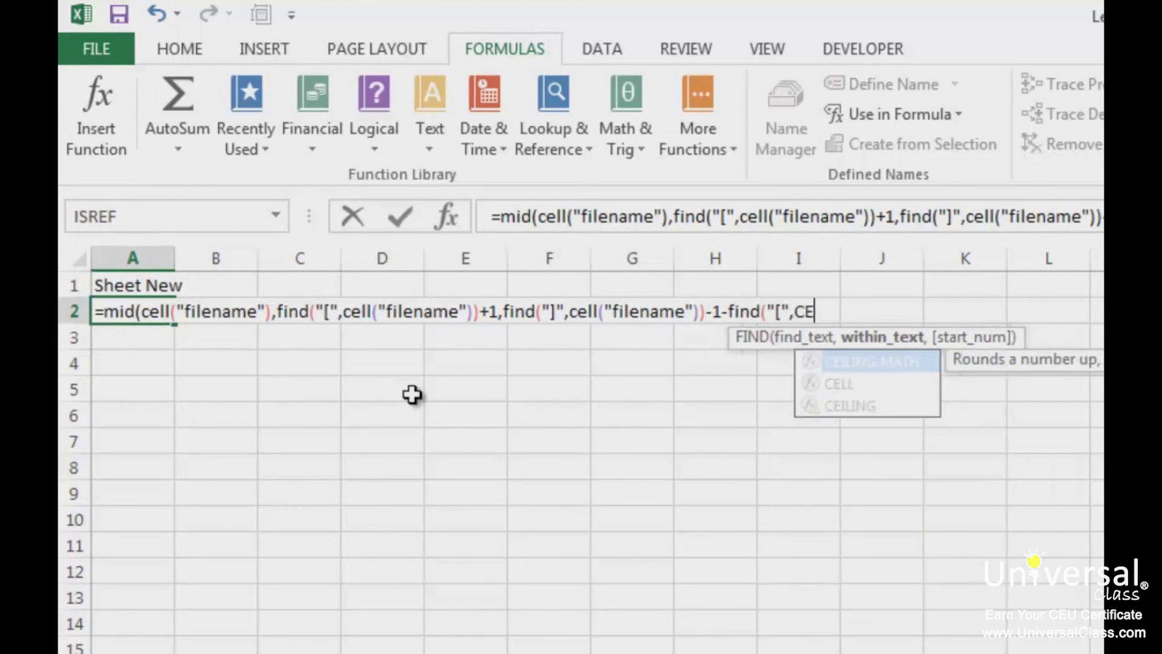
pyautogui.write('filename"')
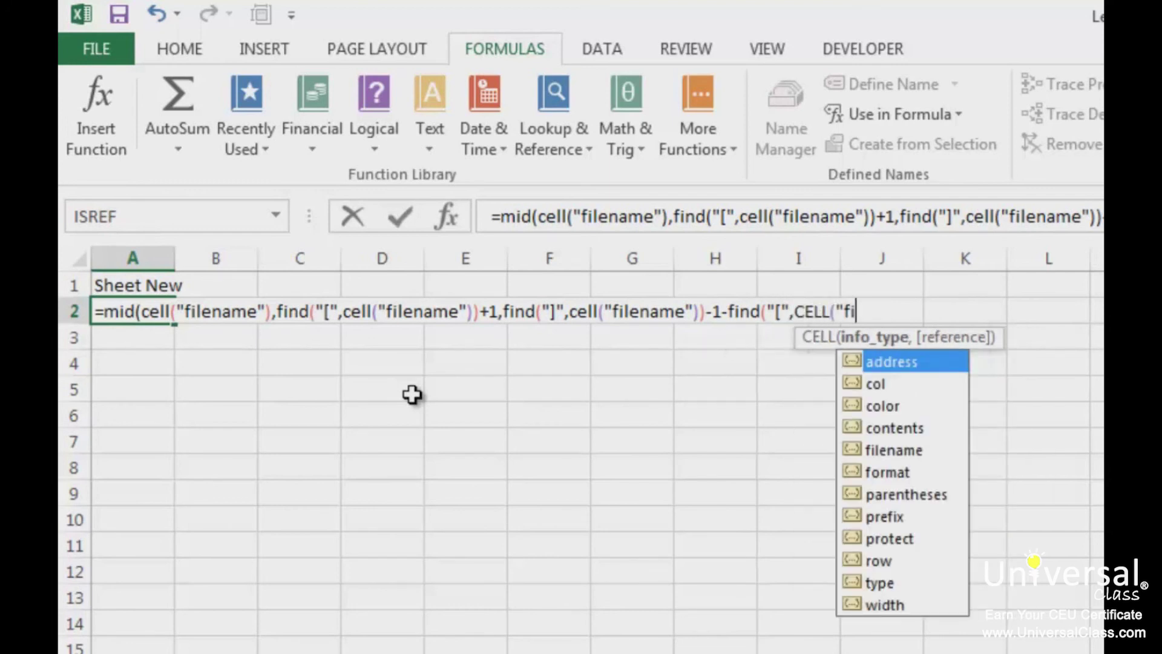
pyautogui.write(')))')
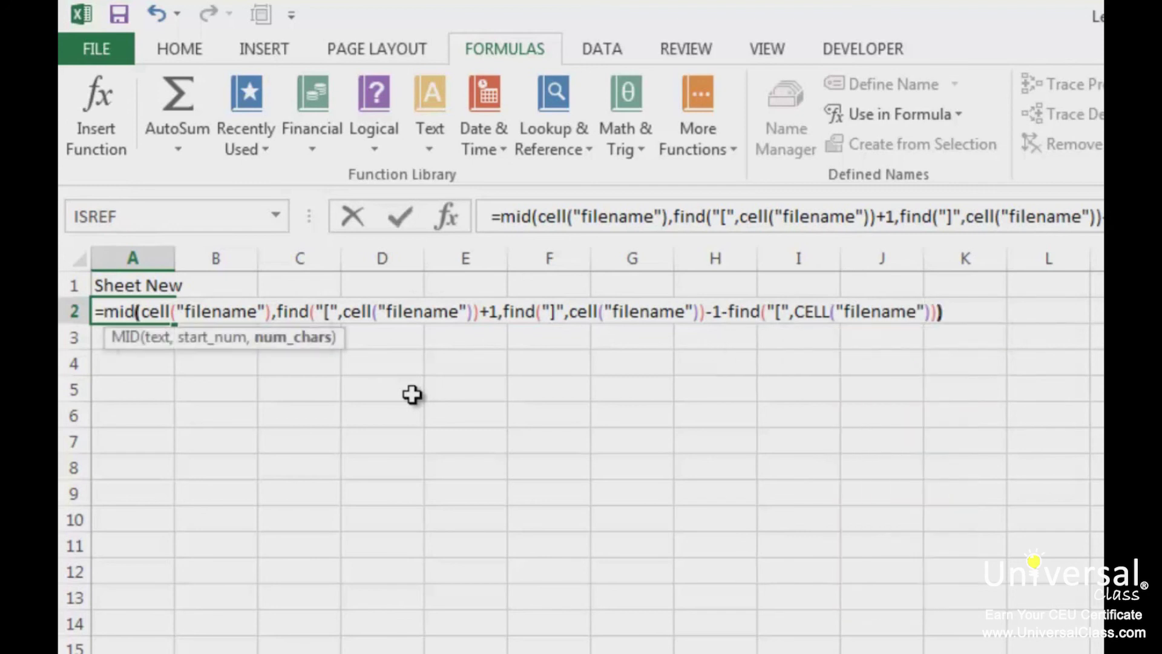
pyautogui.press('Return')
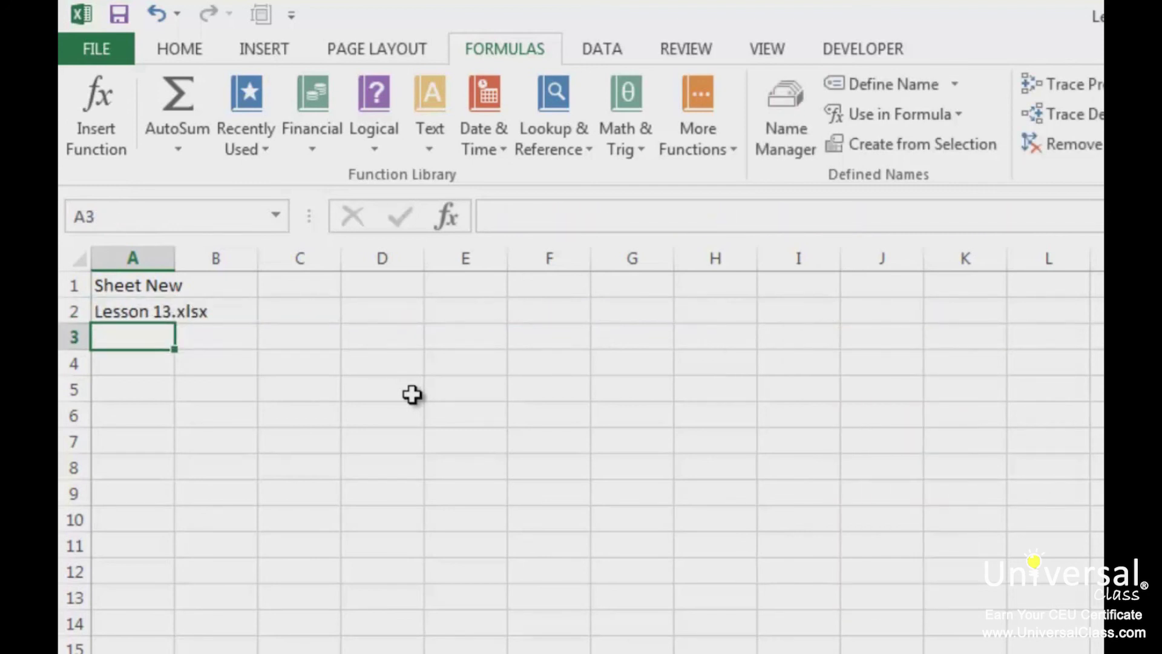